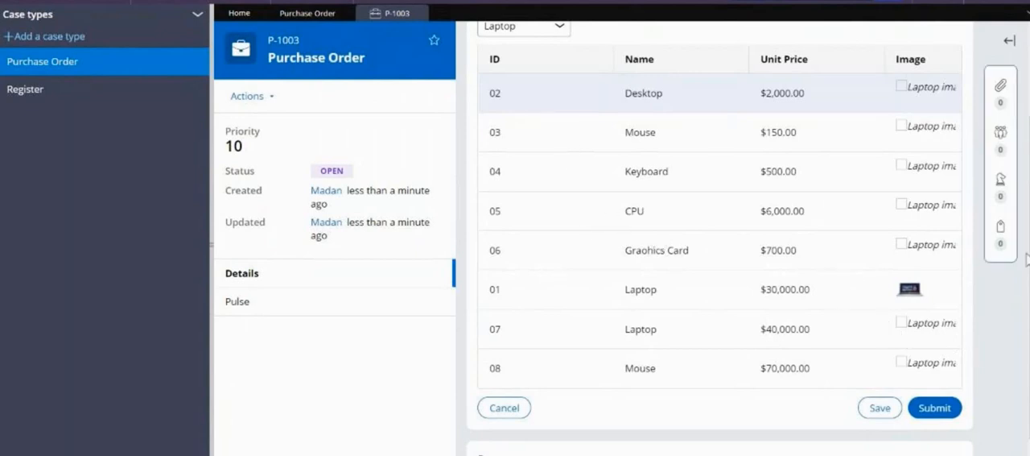
Look over the product list in the open Purchase Order case and submit the Search form
{"action": "scroll", "coordinate": [720, 239], "scroll_direction": "up", "scroll_amount": 2}
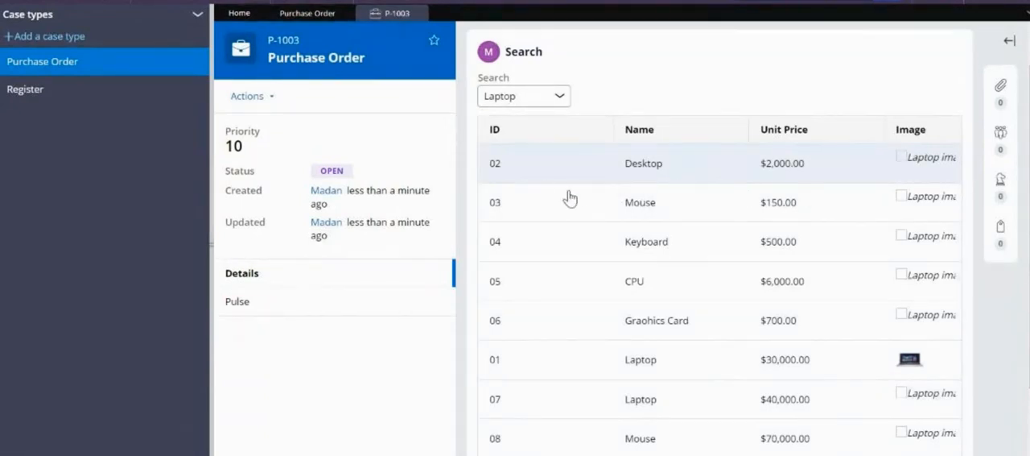
{"action": "left_click", "coordinate": [551, 213]}
{"action": "mouse_move", "coordinate": [1029, 262]}
{"action": "left_mouse_down"}
{"action": "mouse_move", "coordinate": [1029, 330]}
{"action": "mouse_move", "coordinate": [1029, 275]}
{"action": "left_mouse_up"}
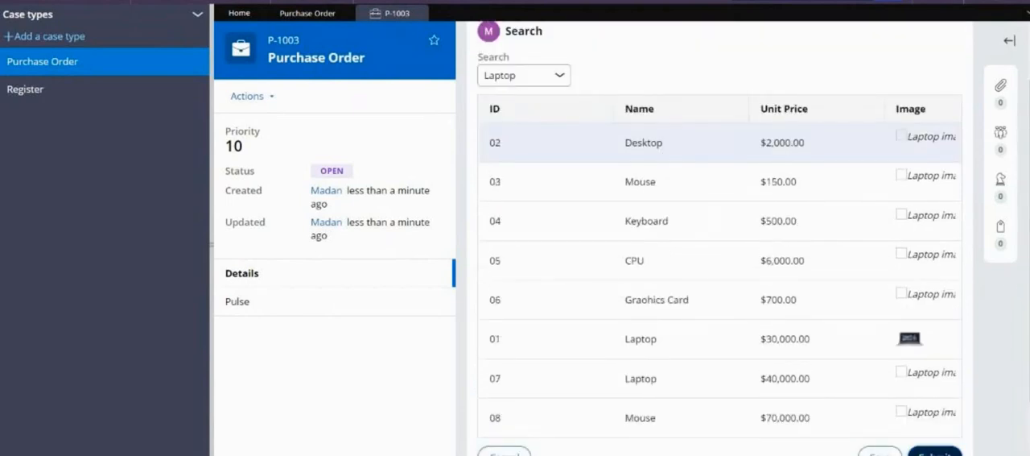
{"action": "left_click", "coordinate": [933, 453]}
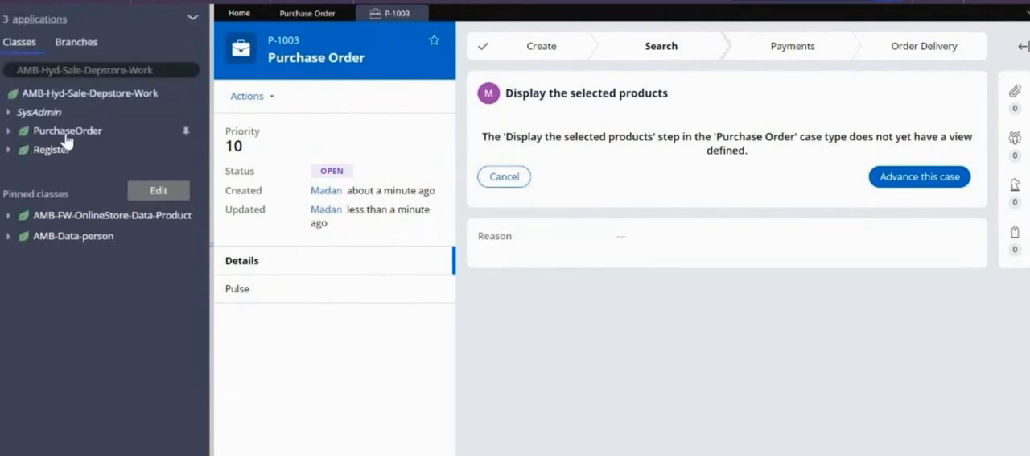
{"action": "left_click", "coordinate": [66, 141]}
{"action": "right_click", "coordinate": [66, 141]}
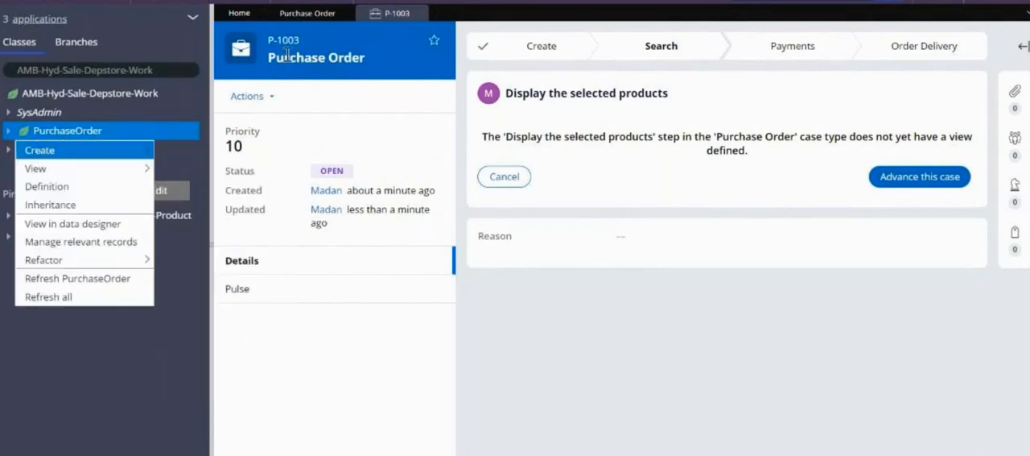
{"action": "left_click", "coordinate": [378, 65]}
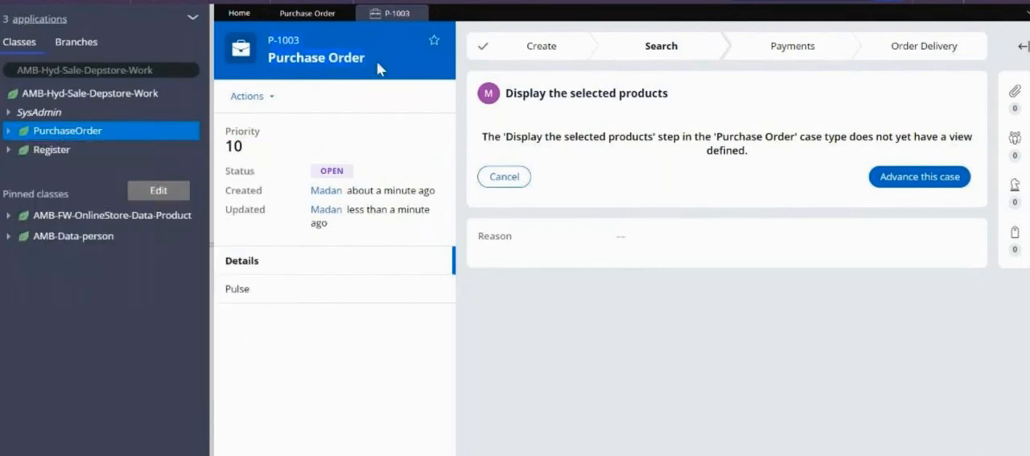
Create a property labelled SelectedProducts in the PurchaseOrder class, in the Depstore 01-01-01 ruleset, and open it
{"action": "left_click", "coordinate": [55, 137]}
{"action": "right_click", "coordinate": [55, 140]}
{"action": "mouse_move", "coordinate": [52, 150]}
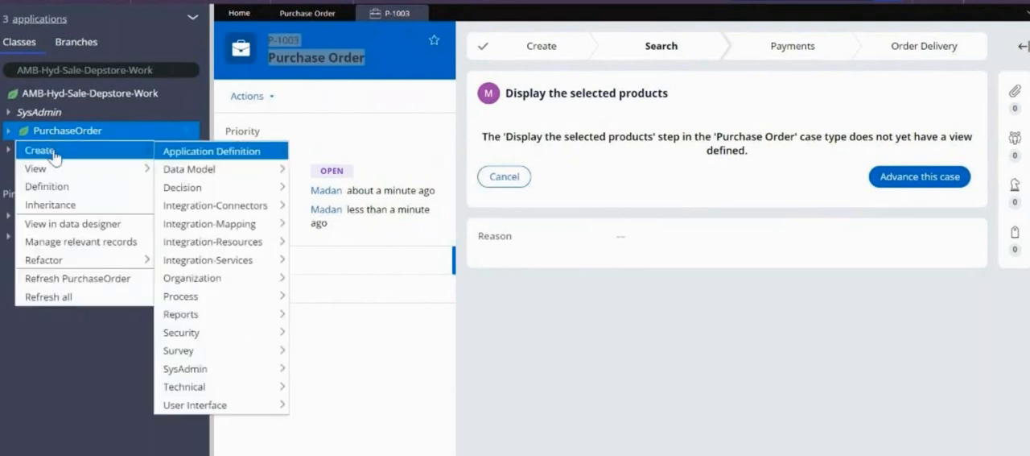
{"action": "mouse_move", "coordinate": [190, 178]}
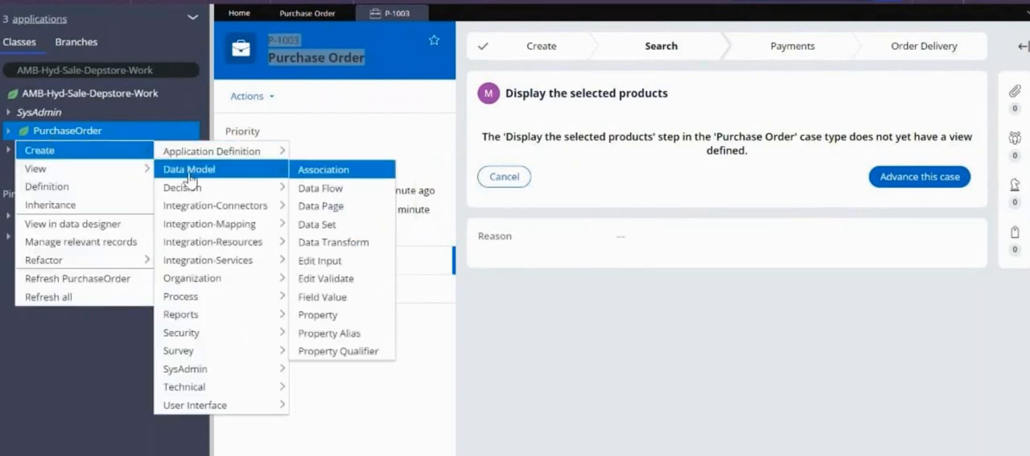
{"action": "left_click", "coordinate": [337, 315]}
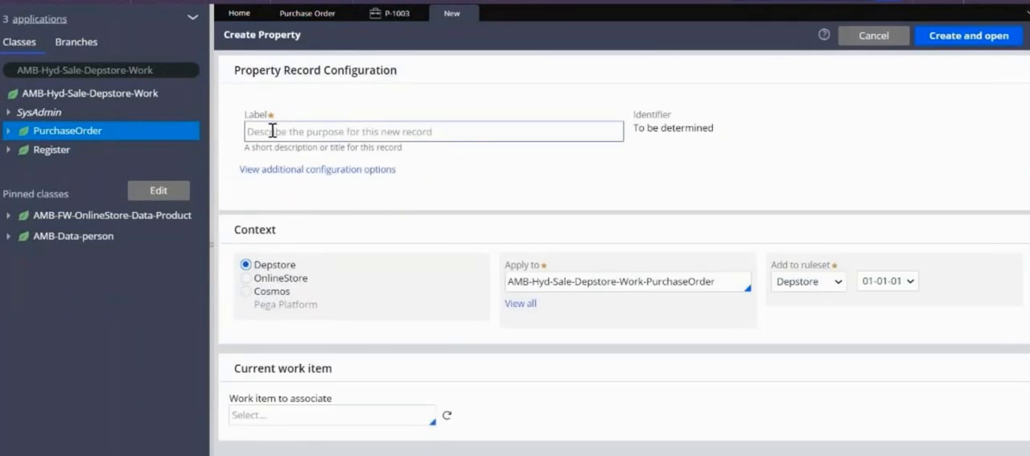
{"action": "left_click", "coordinate": [273, 130]}
{"action": "type", "text": "Selecte"}
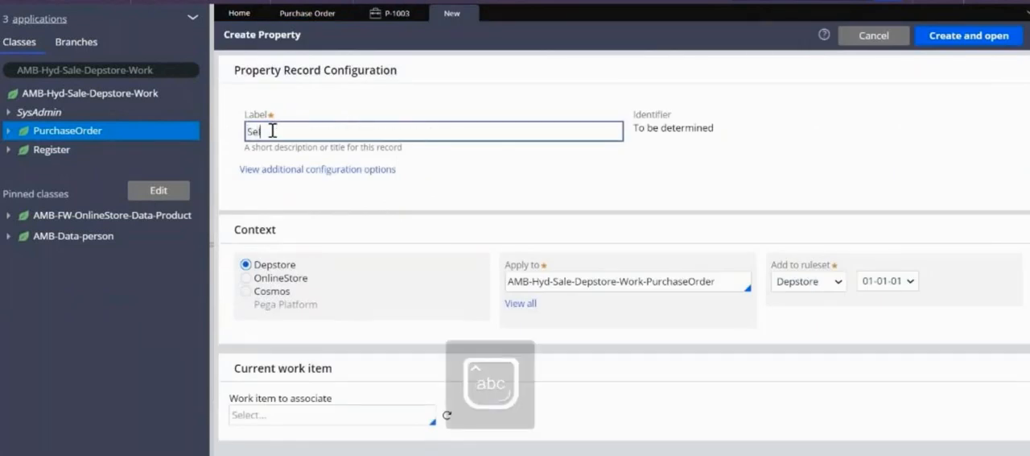
{"action": "type", "text": "dPr"}
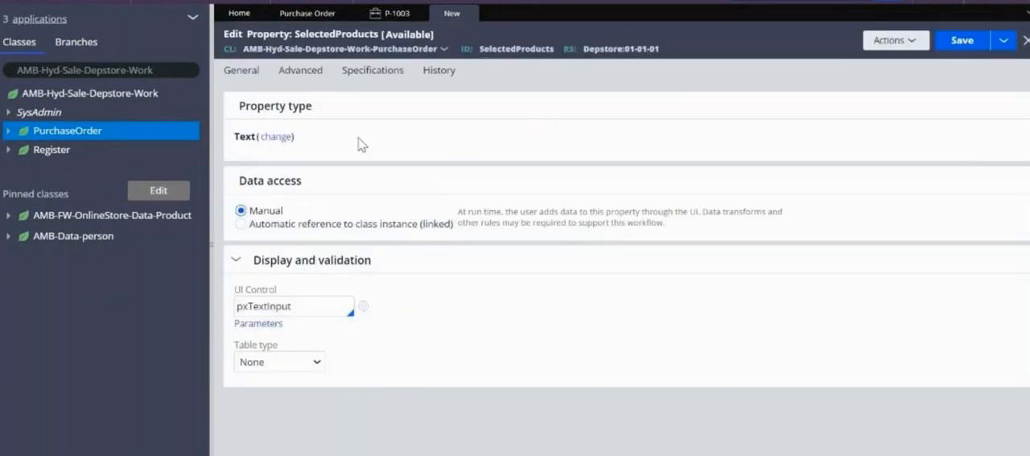
Change the type of the SelectedProducts property to Page List
{"action": "left_click", "coordinate": [283, 138]}
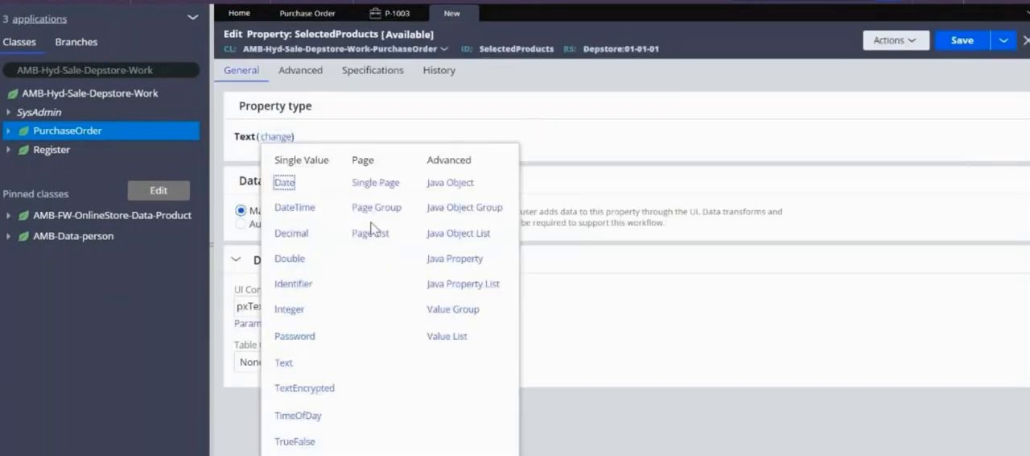
{"action": "left_click", "coordinate": [370, 233]}
{"action": "left_click", "coordinate": [268, 171]}
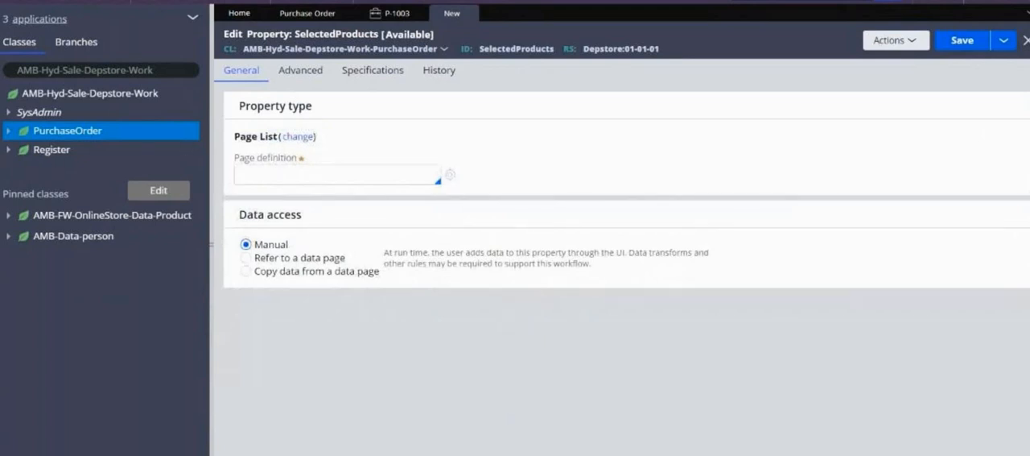
Check the Product data type's class, set the SelectedProducts page definition to AMB-FW-OnlineStore-Data-Product, and save the property
{"action": "left_click", "coordinate": [1, 121]}
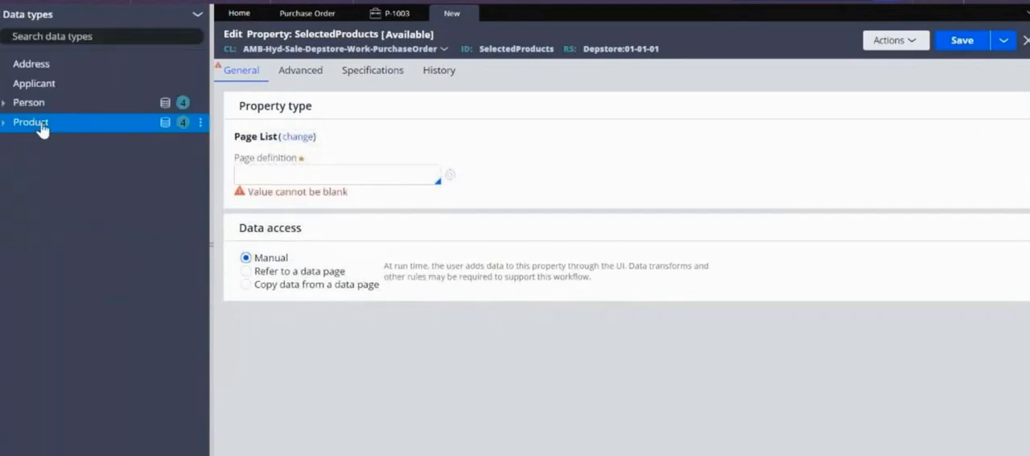
{"action": "left_click", "coordinate": [40, 126]}
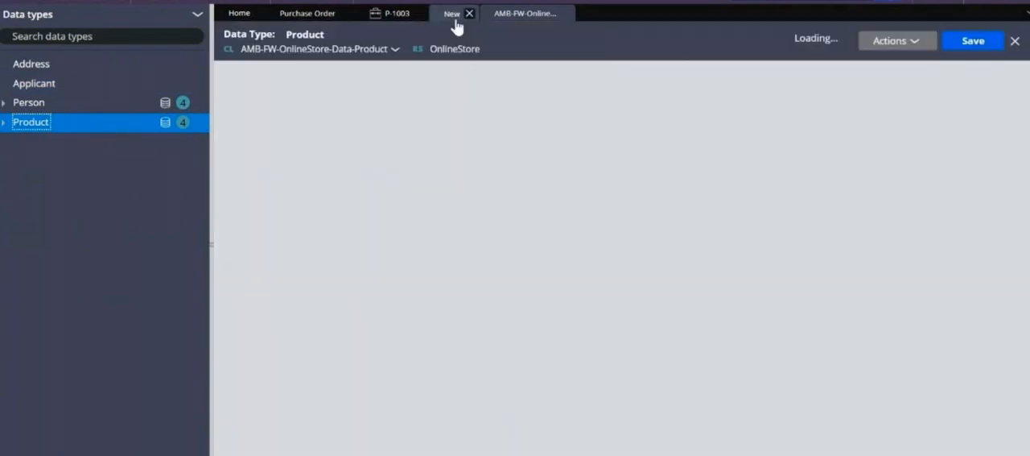
{"action": "left_click", "coordinate": [455, 14]}
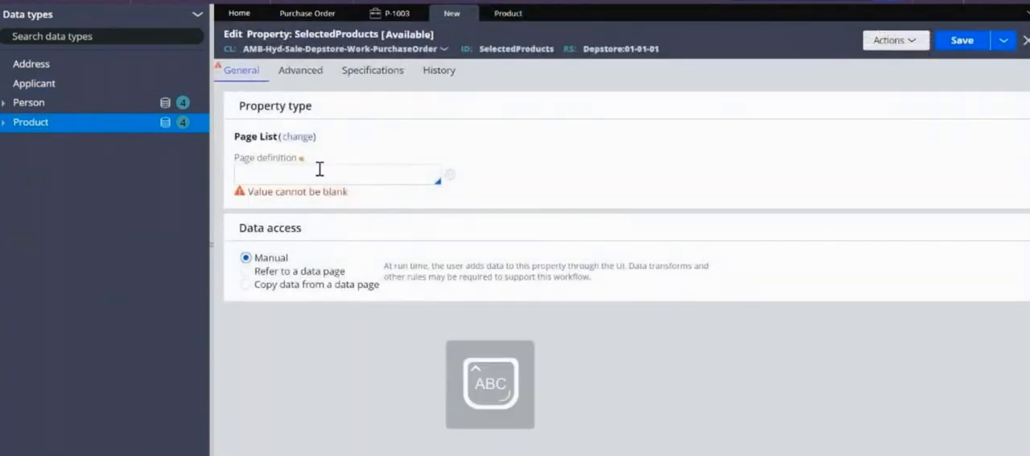
{"action": "type", "text": "AMB"}
{"action": "key", "text": "Down"}
{"action": "key", "text": "Down"}
{"action": "key", "text": "Down"}
{"action": "key", "text": "Down"}
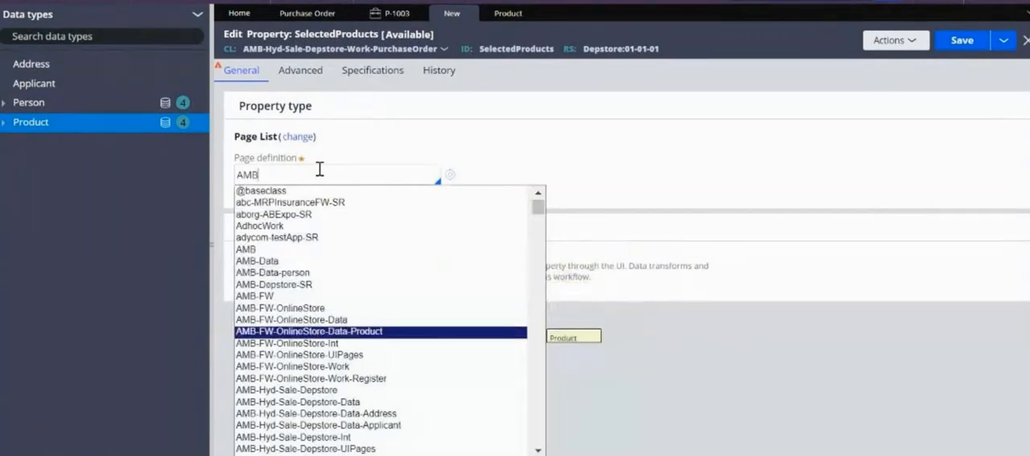
{"action": "key", "text": "Return"}
{"action": "left_click", "coordinate": [959, 40]}
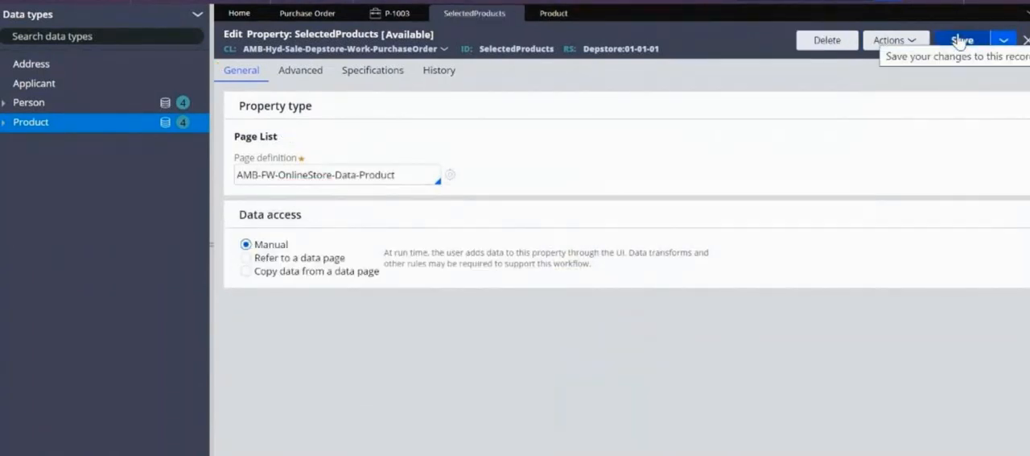
{"action": "left_click", "coordinate": [960, 41]}
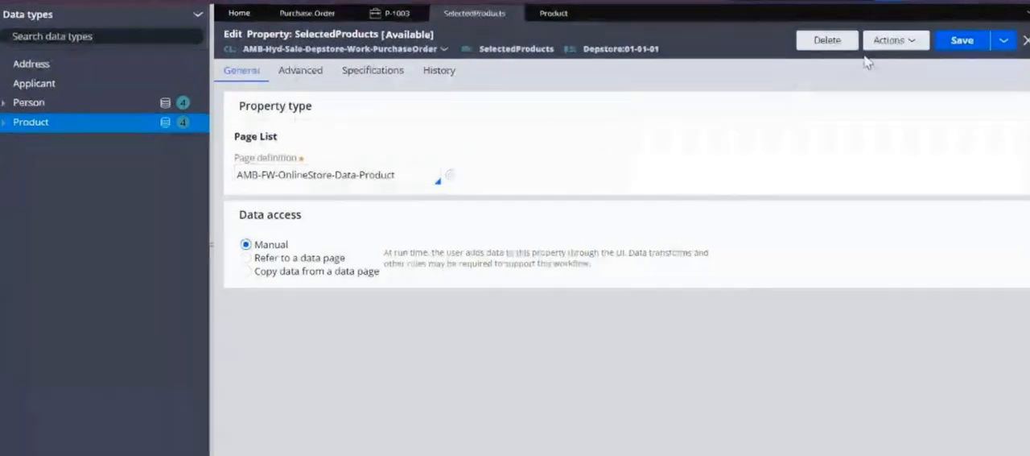
{"action": "left_click", "coordinate": [964, 49]}
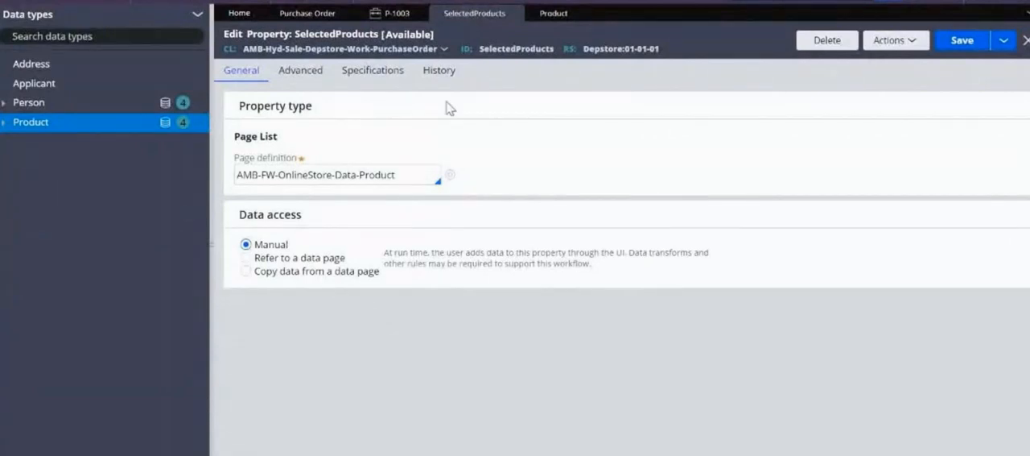
Inspect the section structure of the "Display the selected products" step in the running Purchase Order case
{"action": "left_click", "coordinate": [390, 13]}
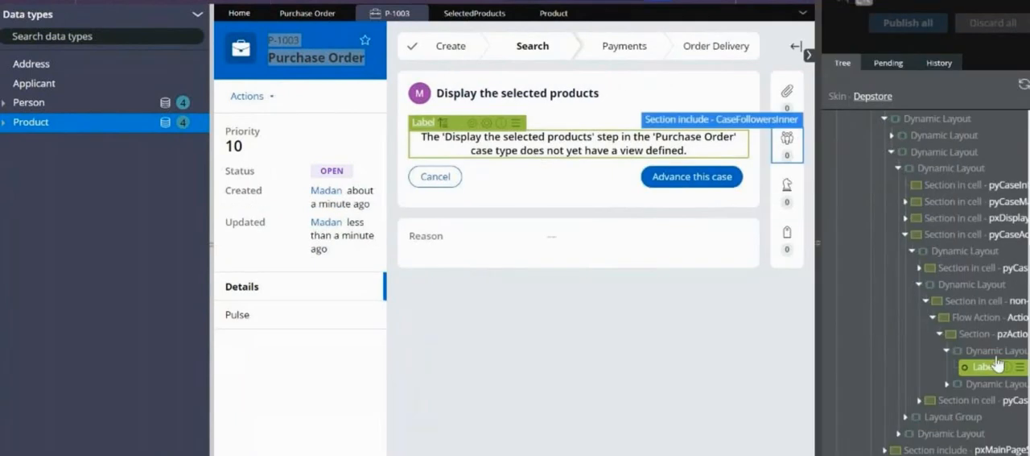
{"action": "left_click", "coordinate": [936, 333]}
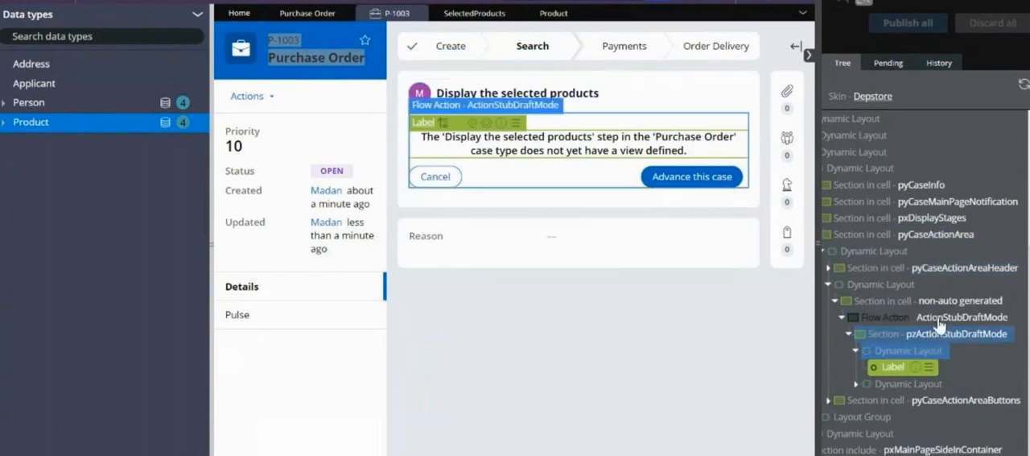
{"action": "left_click", "coordinate": [897, 202]}
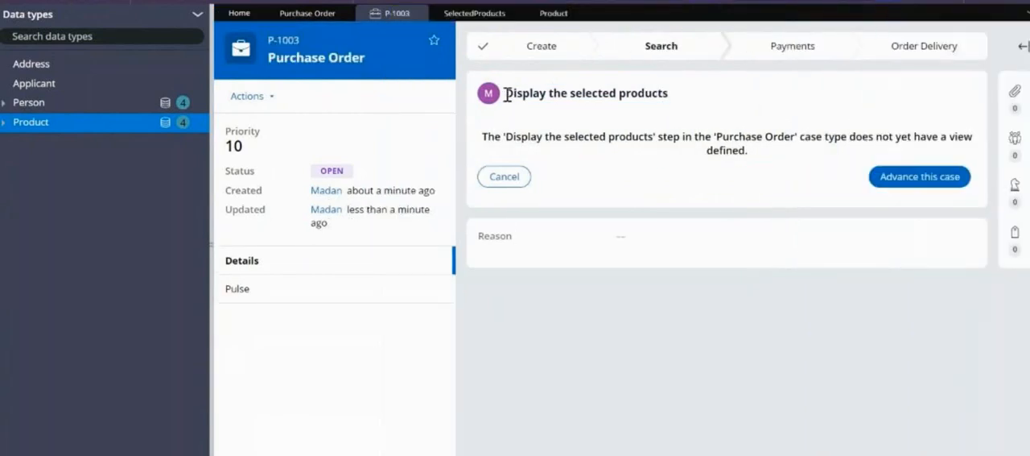
{"action": "left_click_drag", "start_coordinate": [508, 94], "coordinate": [673, 97]}
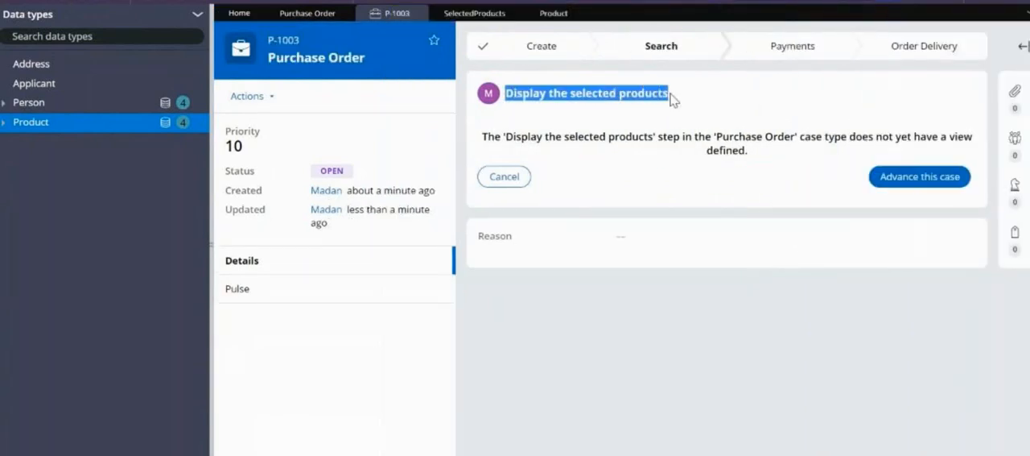
Open the view configuration of the "Display the selected products" step in the Purchase Order case type and look through its available fields
{"action": "left_click", "coordinate": [306, 15]}
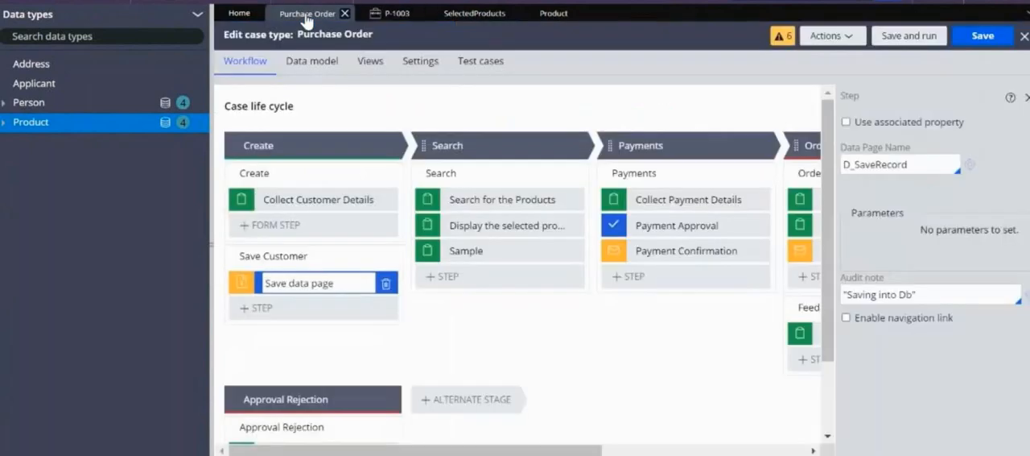
{"action": "left_click", "coordinate": [510, 226]}
{"action": "left_click", "coordinate": [509, 226]}
{"action": "left_click", "coordinate": [894, 269]}
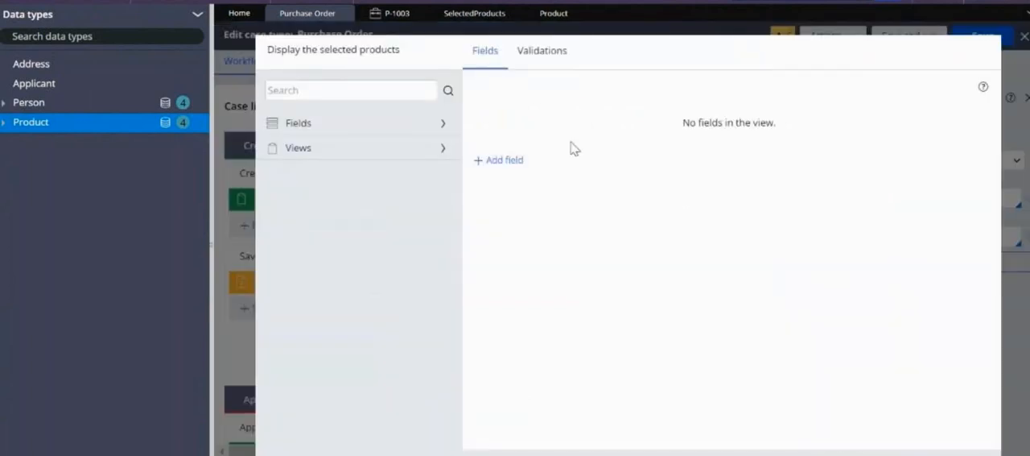
{"action": "left_click", "coordinate": [442, 129]}
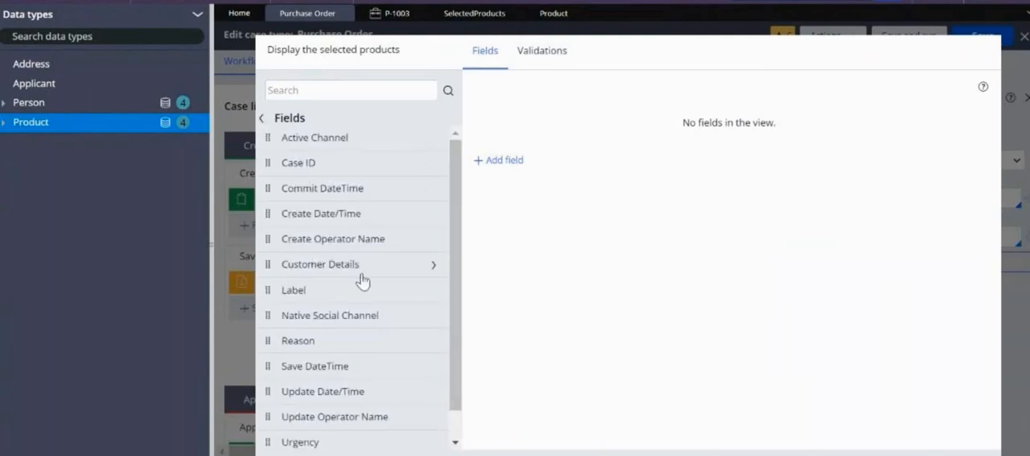
{"action": "left_click_drag", "start_coordinate": [460, 182], "coordinate": [457, 242]}
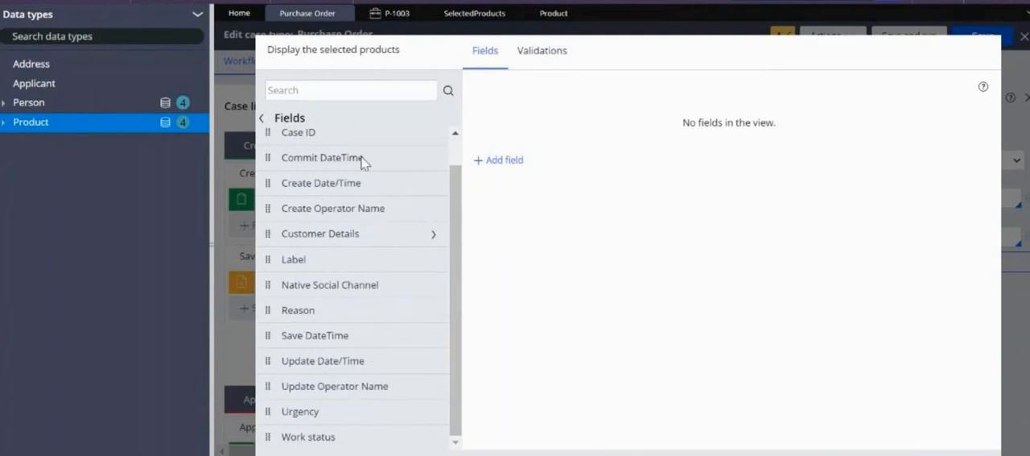
{"action": "scroll", "coordinate": [346, 160], "scroll_direction": "up", "scroll_amount": 1}
{"action": "left_click_drag", "start_coordinate": [459, 182], "coordinate": [459, 216]}
Try to add a SelectedProducts field to the view as a multiple-record data relationship to Product
{"action": "left_click", "coordinate": [496, 161]}
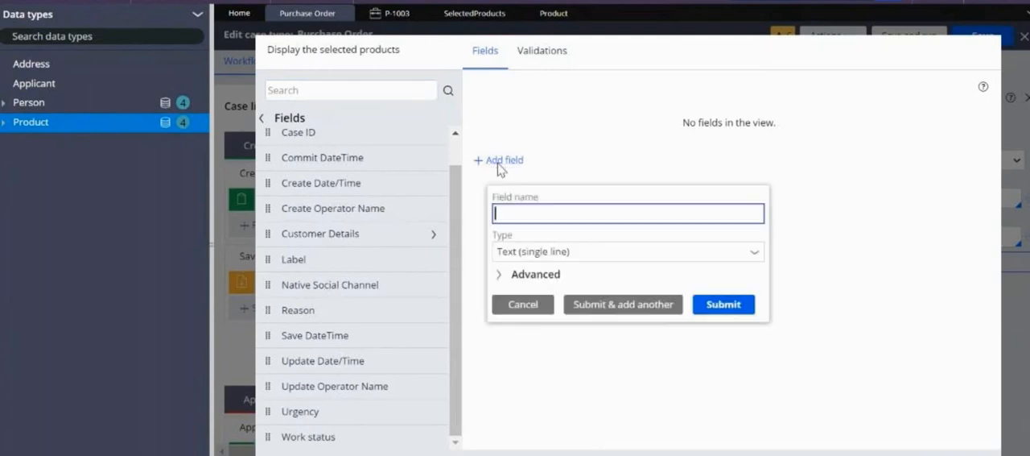
{"action": "type", "text": "SelectedProducts"}
{"action": "left_click_drag", "start_coordinate": [568, 146], "coordinate": [701, 148]}
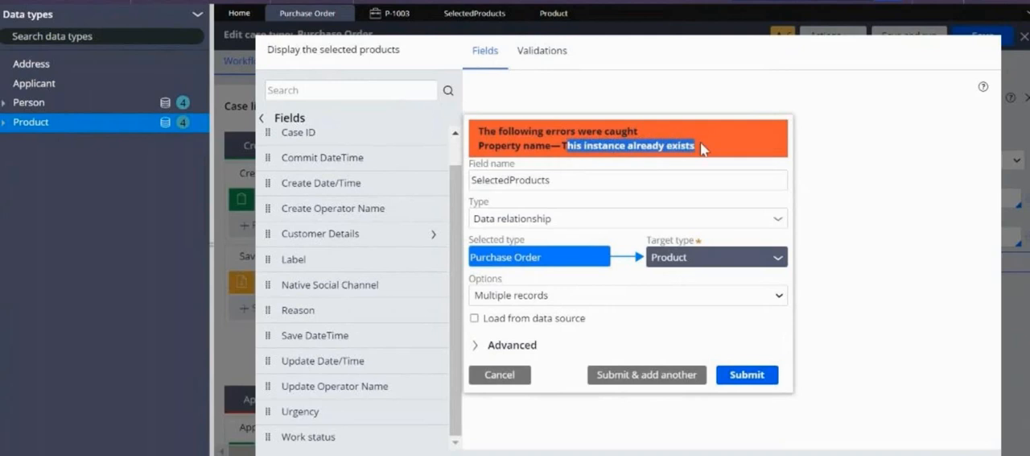
{"action": "left_click", "coordinate": [519, 375]}
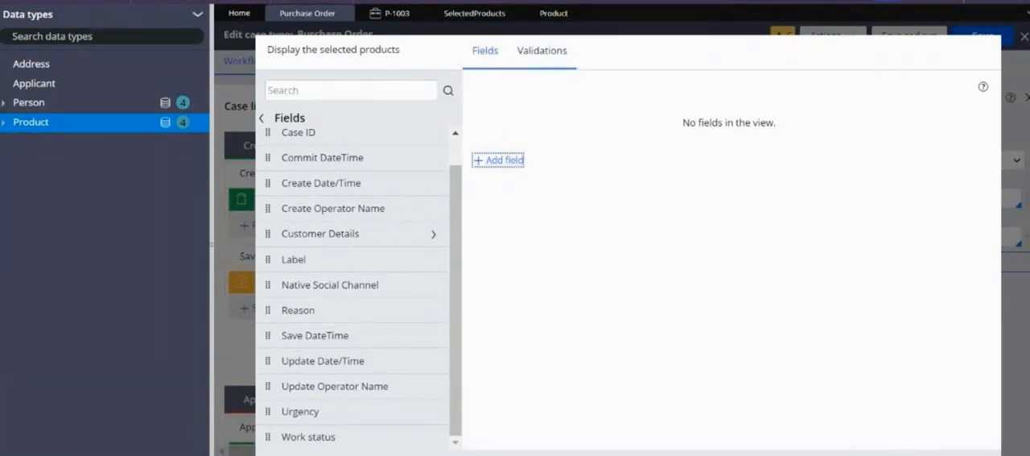
{"action": "left_click", "coordinate": [542, 50]}
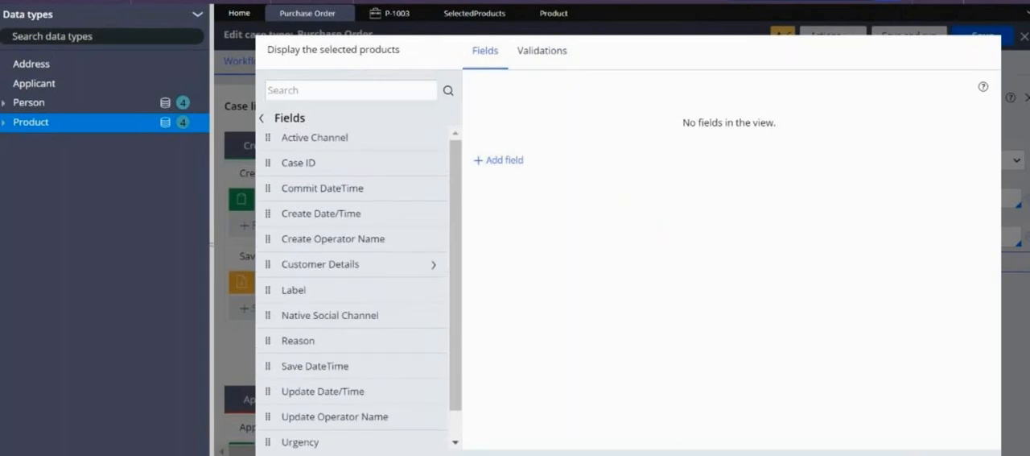
Mark the SelectedProducts property as a relevant record of the PurchaseOrder class
{"action": "left_click", "coordinate": [475, 16]}
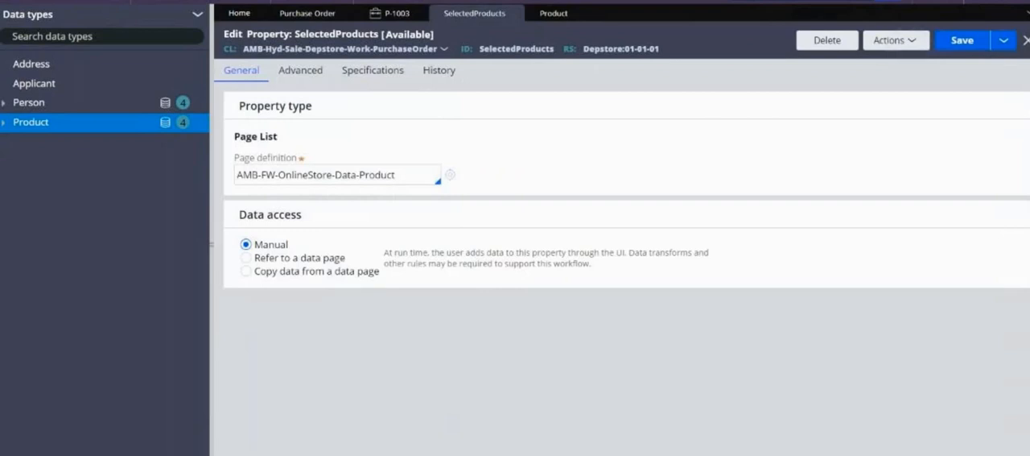
{"action": "left_click", "coordinate": [895, 40]}
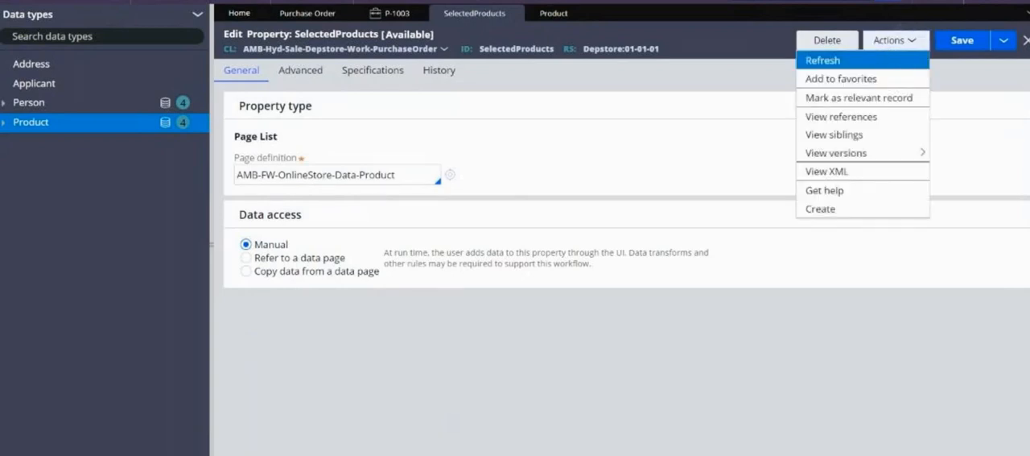
{"action": "left_click", "coordinate": [858, 97]}
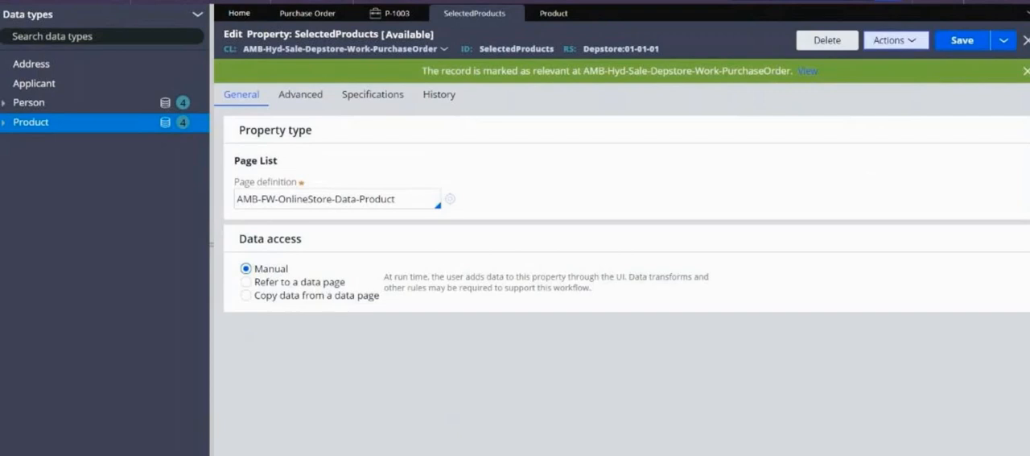
{"action": "left_click", "coordinate": [895, 40]}
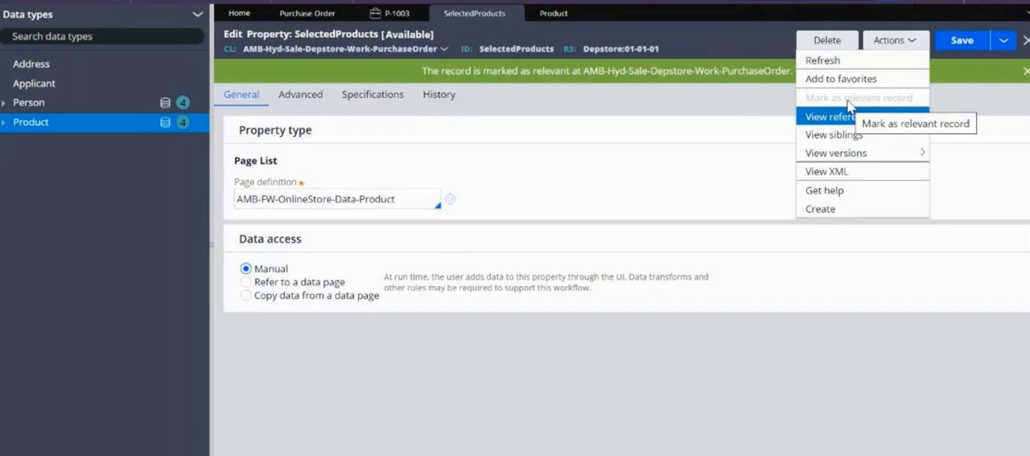
Add the SelectedProducts field to the "Display the selected products" view, and save and run the Purchase Order case to check the product table
{"action": "left_click", "coordinate": [303, 16]}
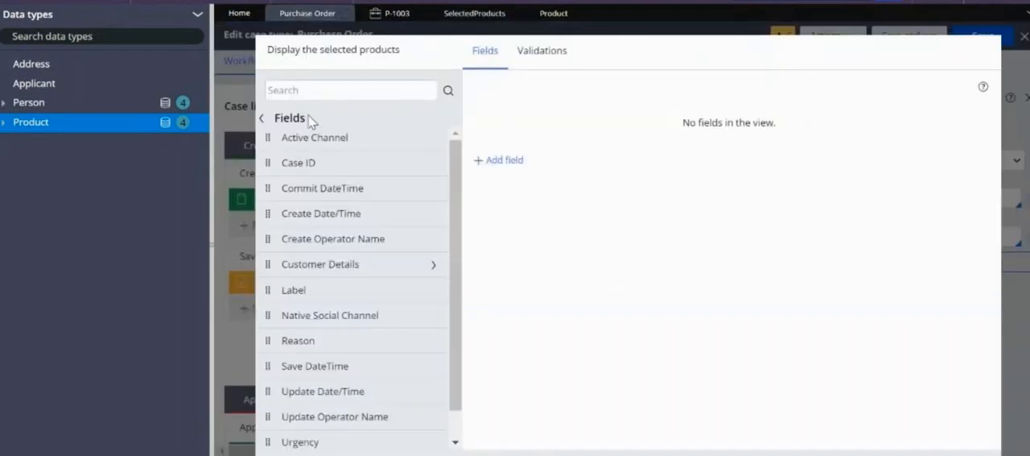
{"action": "left_click", "coordinate": [288, 119]}
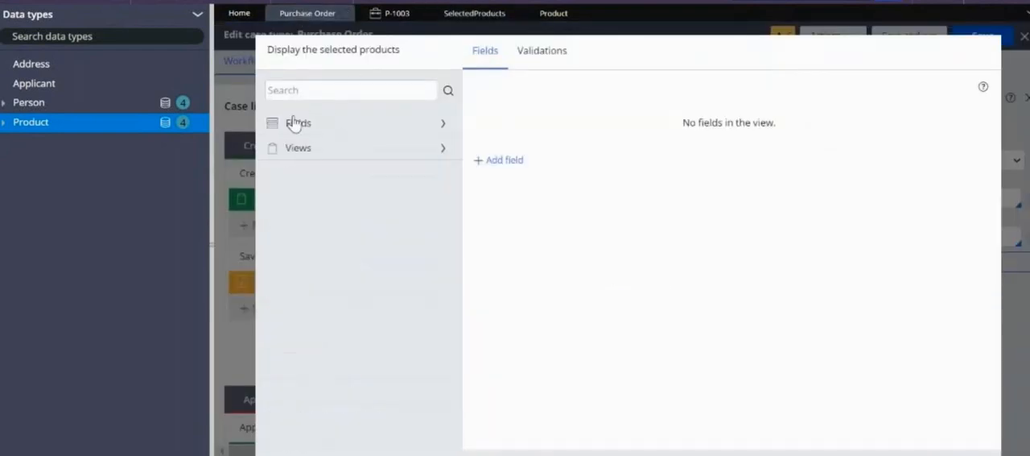
{"action": "left_click", "coordinate": [334, 127]}
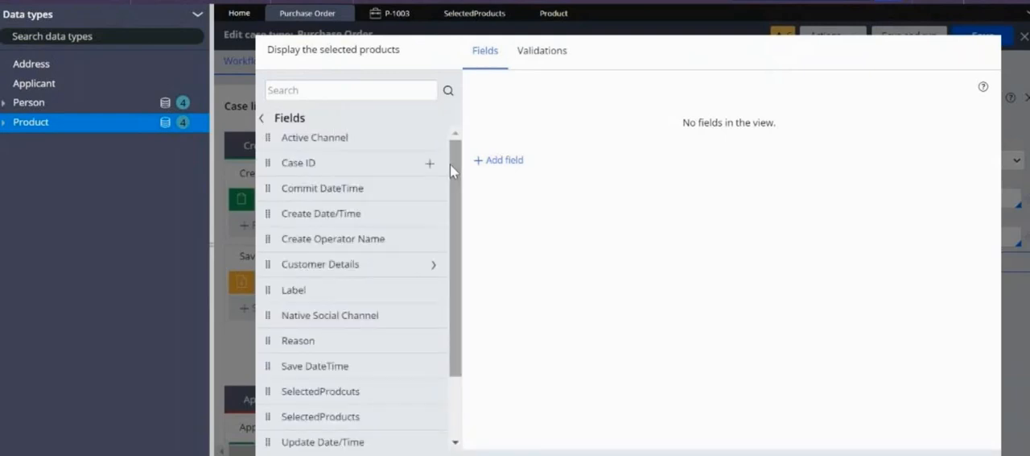
{"action": "scroll", "coordinate": [454, 209], "scroll_direction": "down", "scroll_amount": 1}
{"action": "scroll", "coordinate": [455, 233], "scroll_direction": "down", "scroll_amount": 2}
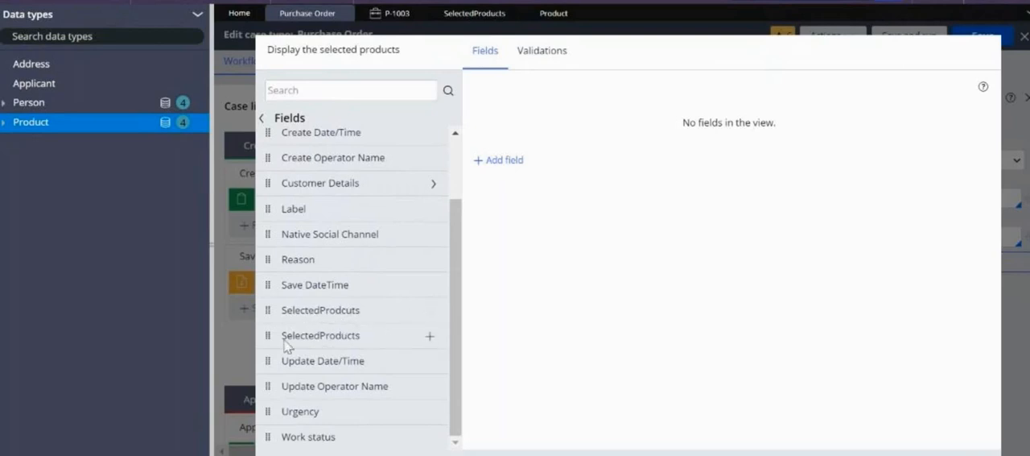
{"action": "left_click", "coordinate": [431, 338]}
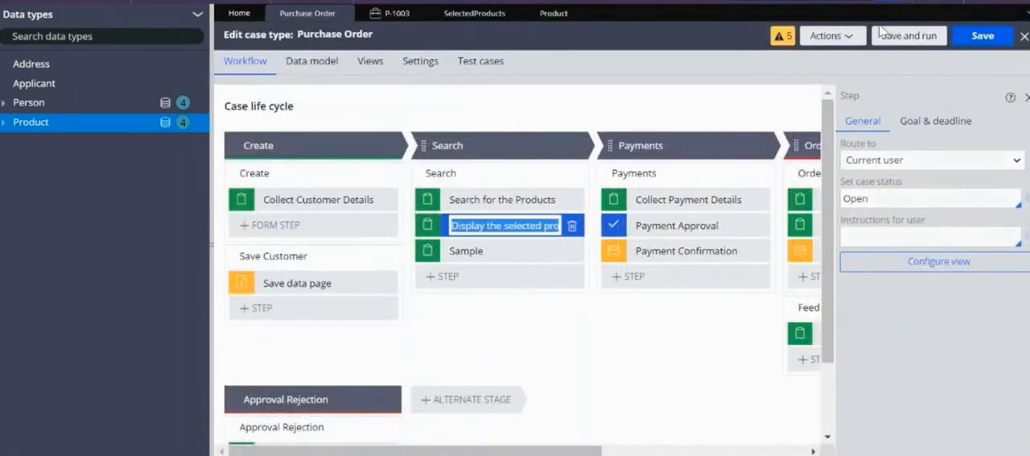
{"action": "left_click", "coordinate": [907, 37]}
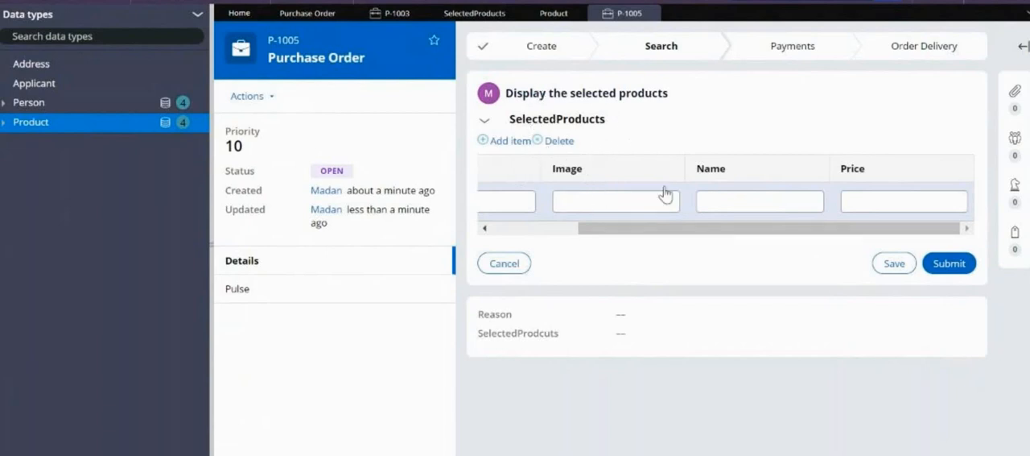
{"action": "left_click", "coordinate": [568, 230]}
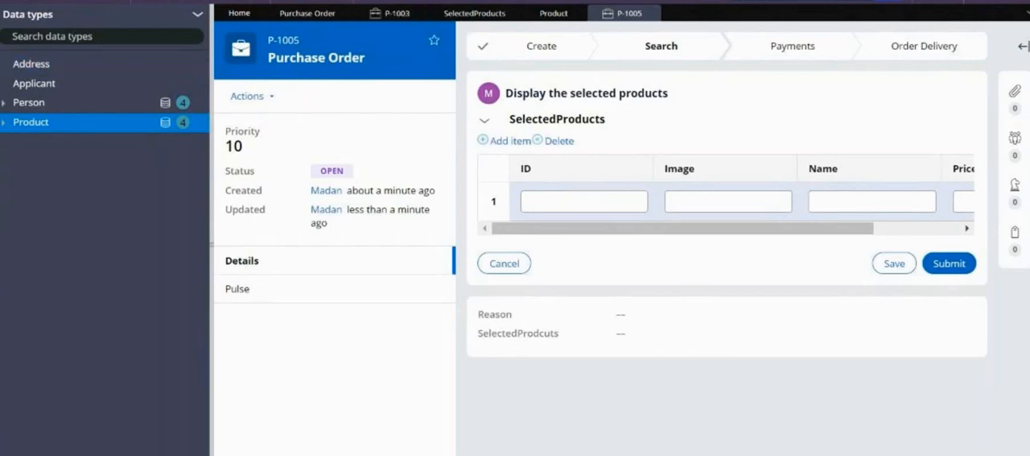
Create a data transform named CopySelectedProducts in the PurchaseOrder class
{"action": "left_click", "coordinate": [1, 112]}
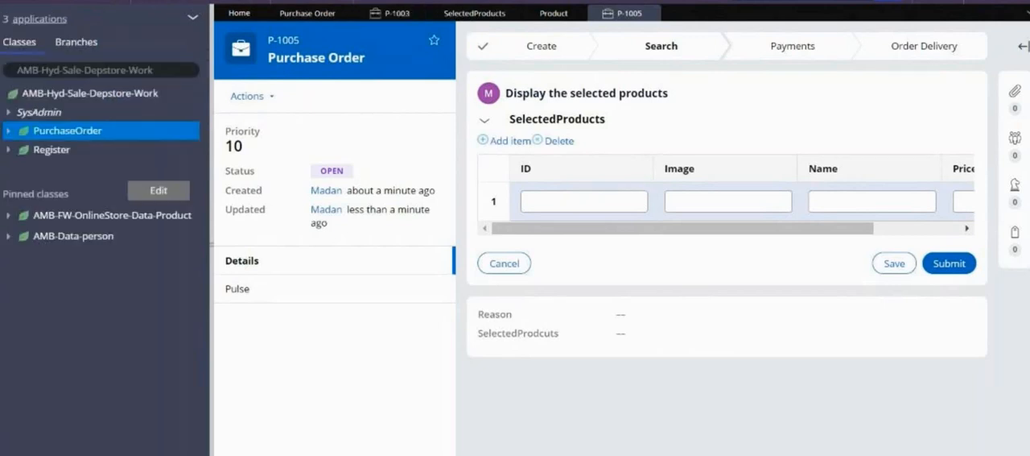
{"action": "right_click", "coordinate": [91, 139]}
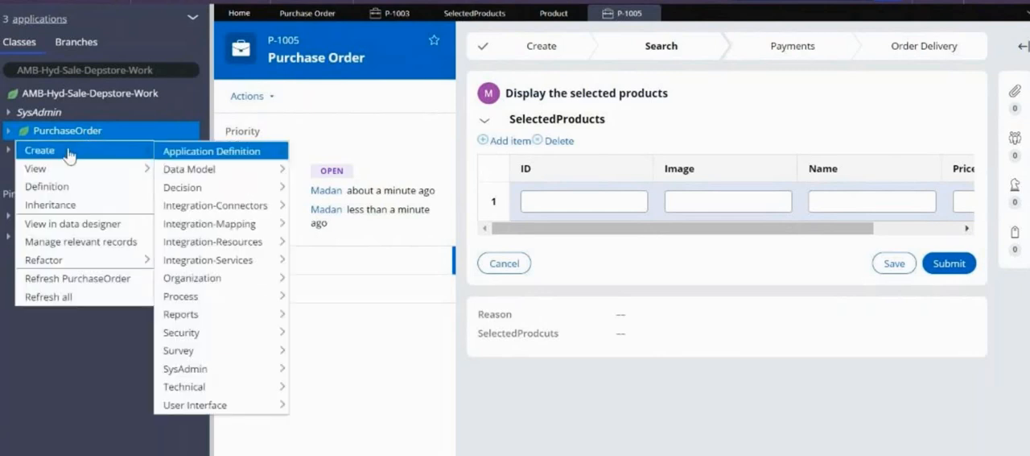
{"action": "mouse_move", "coordinate": [145, 150]}
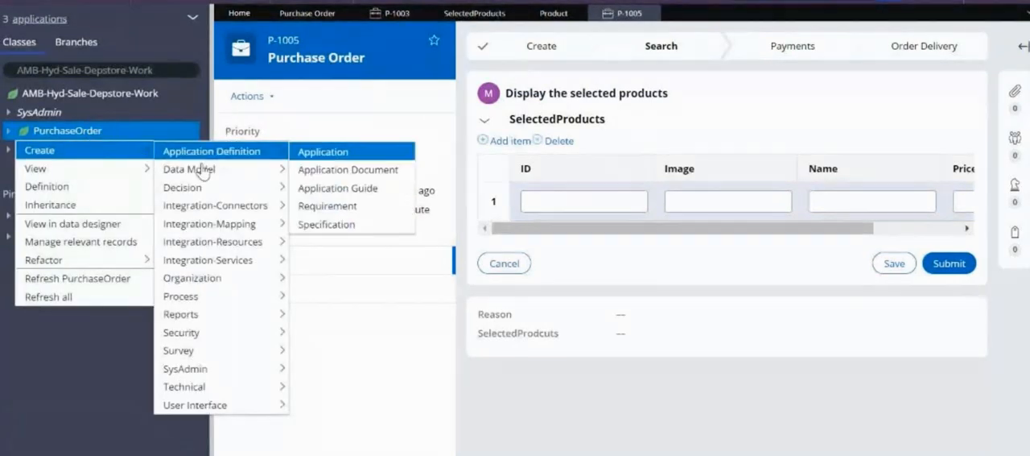
{"action": "mouse_move", "coordinate": [205, 169]}
{"action": "left_click", "coordinate": [332, 242]}
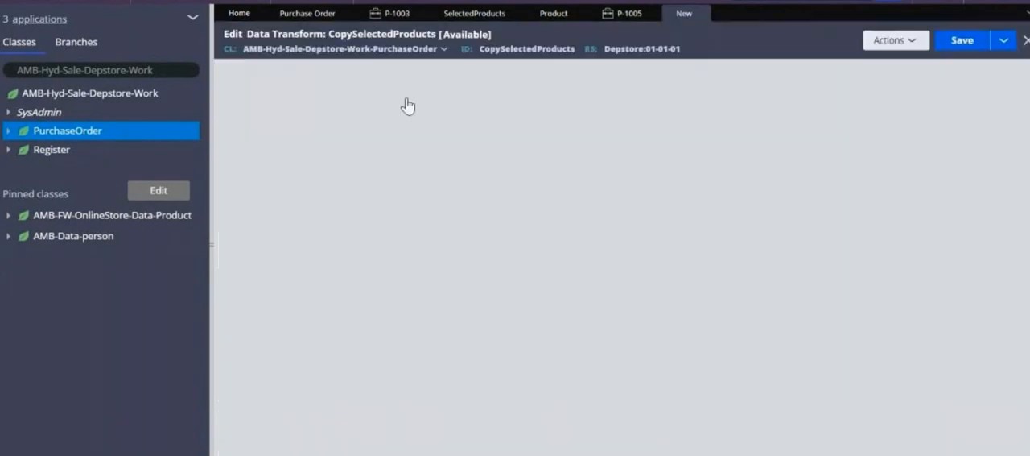
Set the first data transform row to the Append to action with .SelectedProducts as the target
{"action": "left_click", "coordinate": [386, 141]}
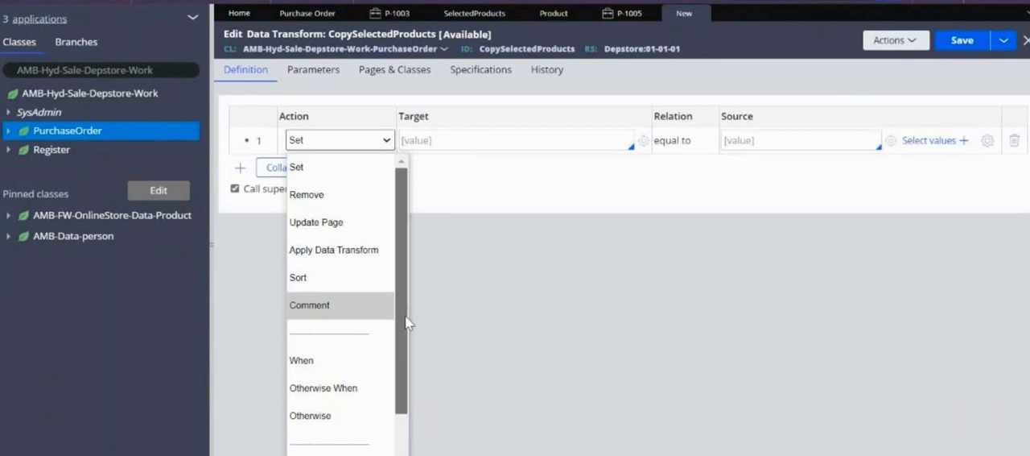
{"action": "left_click_drag", "start_coordinate": [404, 322], "coordinate": [403, 364]}
{"action": "left_click", "coordinate": [330, 358]}
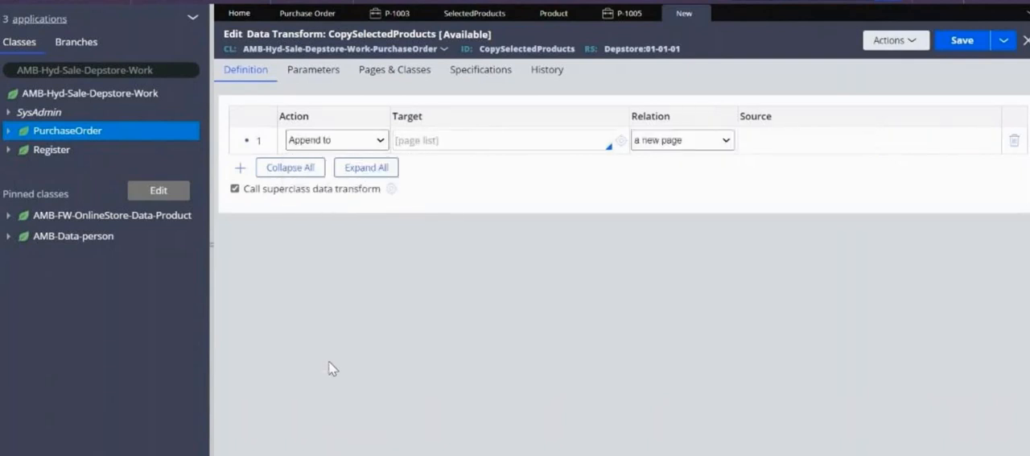
{"action": "left_click", "coordinate": [424, 141]}
{"action": "type", "text": "."}
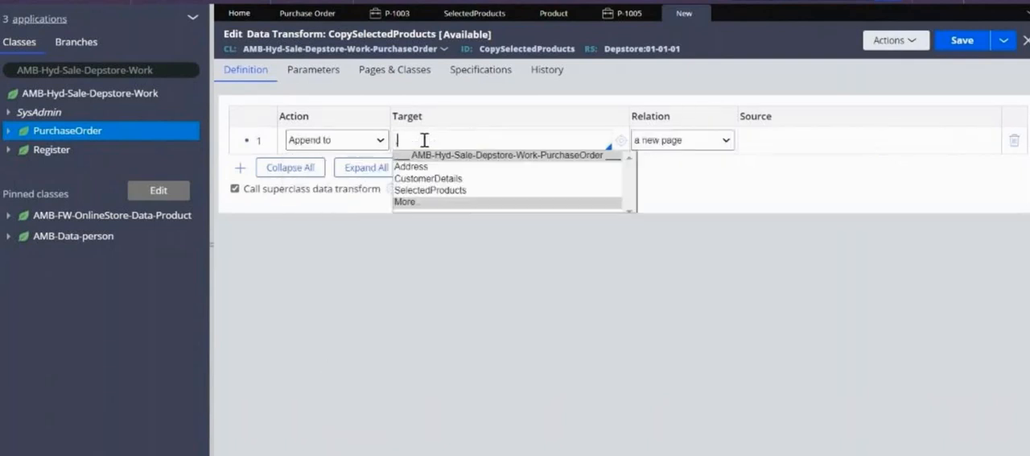
{"action": "key", "text": "Down"}
{"action": "key", "text": "Down"}
{"action": "key", "text": "Down"}
{"action": "key", "text": "Return"}
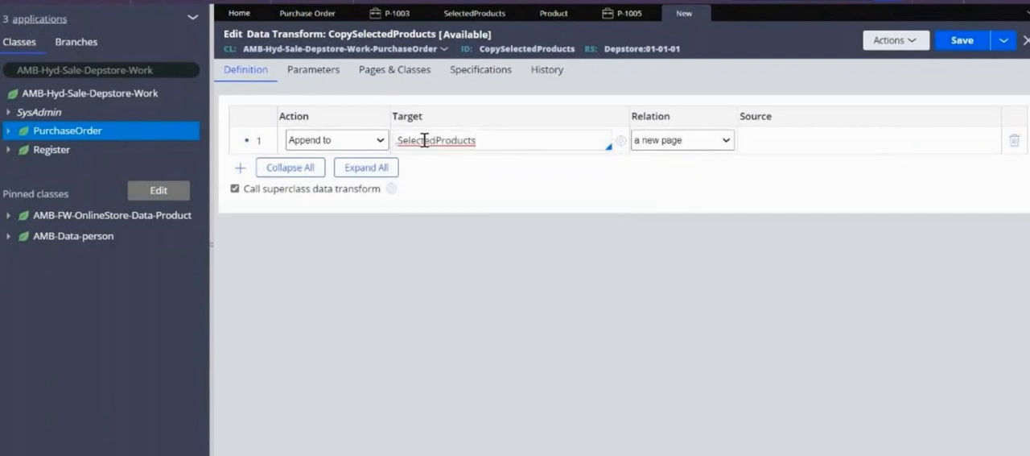
Set the row's relation to "each page in" with .ProductList as the source, and save the data transform
{"action": "left_click", "coordinate": [674, 143]}
{"action": "left_click", "coordinate": [654, 248]}
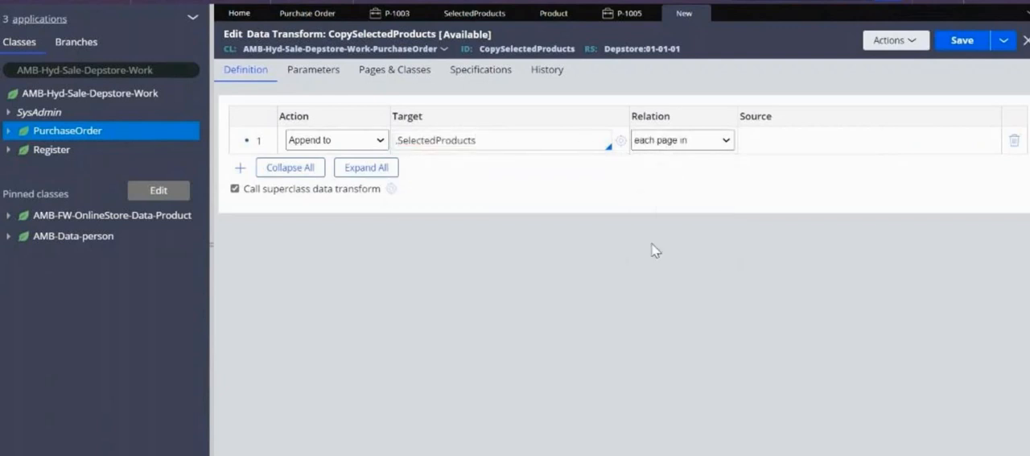
{"action": "left_click", "coordinate": [780, 144]}
{"action": "type", "text": "."}
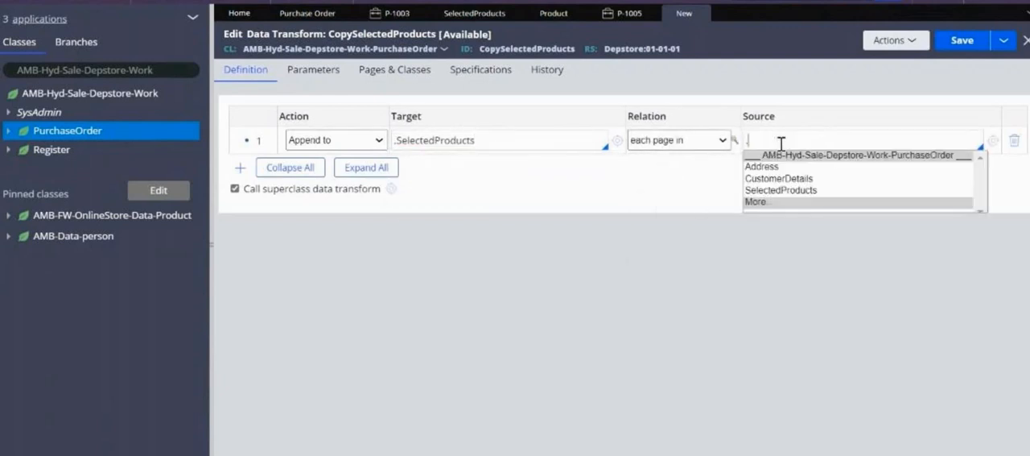
{"action": "key", "text": "Down"}
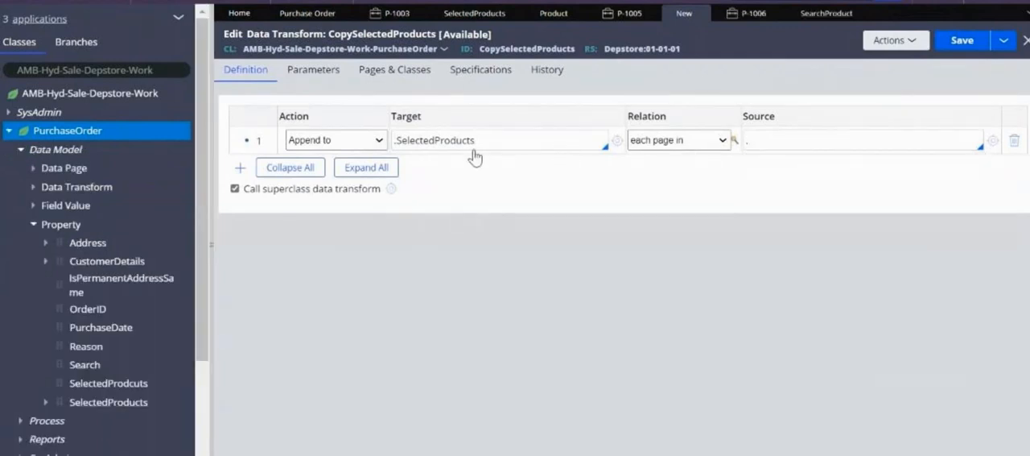
{"action": "left_click", "coordinate": [802, 137]}
{"action": "key", "text": "BackSpace"}
{"action": "type", "text": "."}
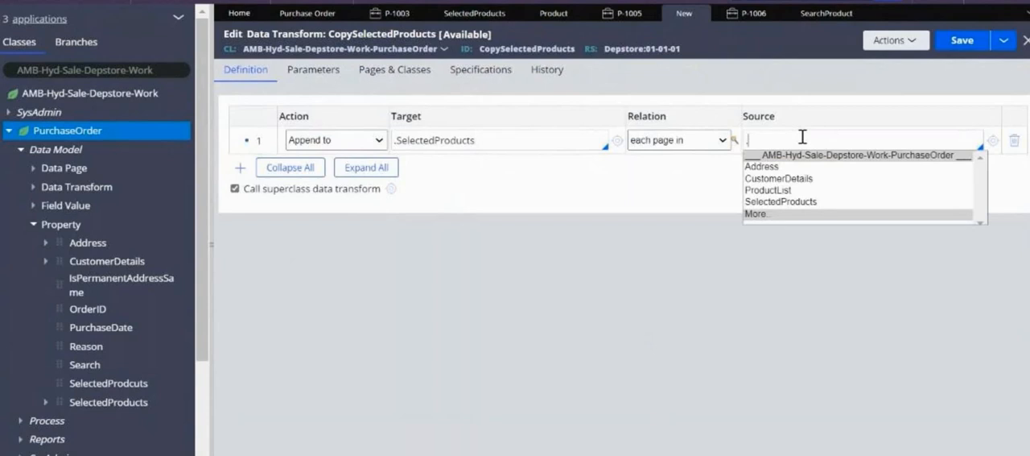
{"action": "key", "text": "Down"}
{"action": "key", "text": "Down"}
{"action": "key", "text": "Down"}
{"action": "key", "text": "Return"}
{"action": "left_click", "coordinate": [961, 44]}
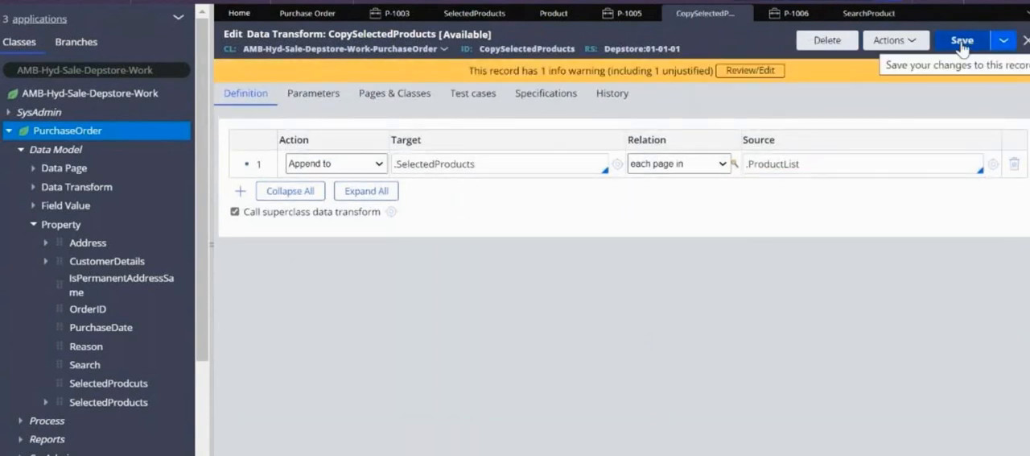
Save the Search Product section
{"action": "left_click", "coordinate": [871, 15]}
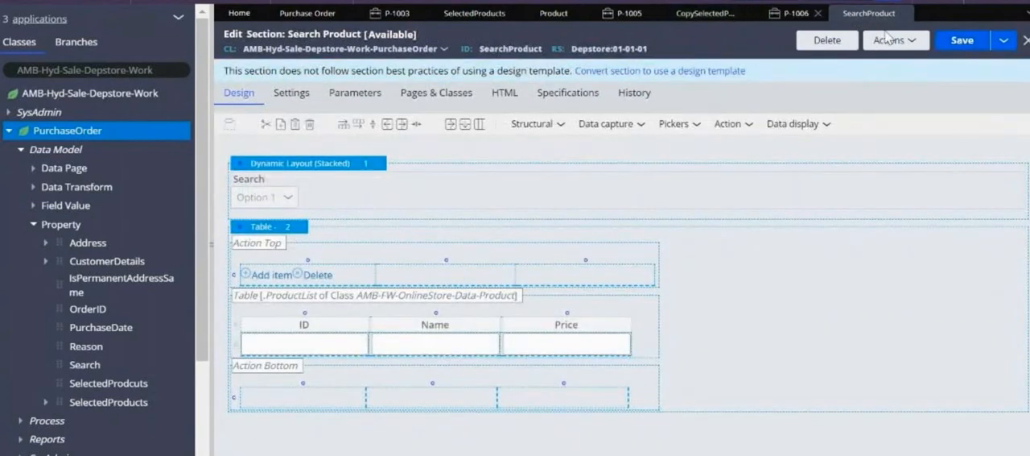
{"action": "left_click", "coordinate": [952, 40]}
{"action": "left_click", "coordinate": [958, 43]}
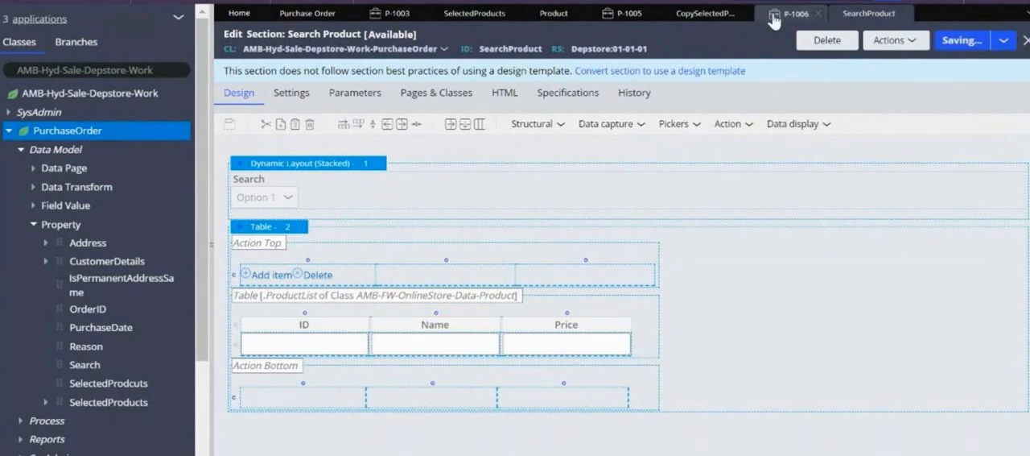
Review the source and target page lists in the CopySelectedProducts data transform
{"action": "left_click", "coordinate": [705, 16]}
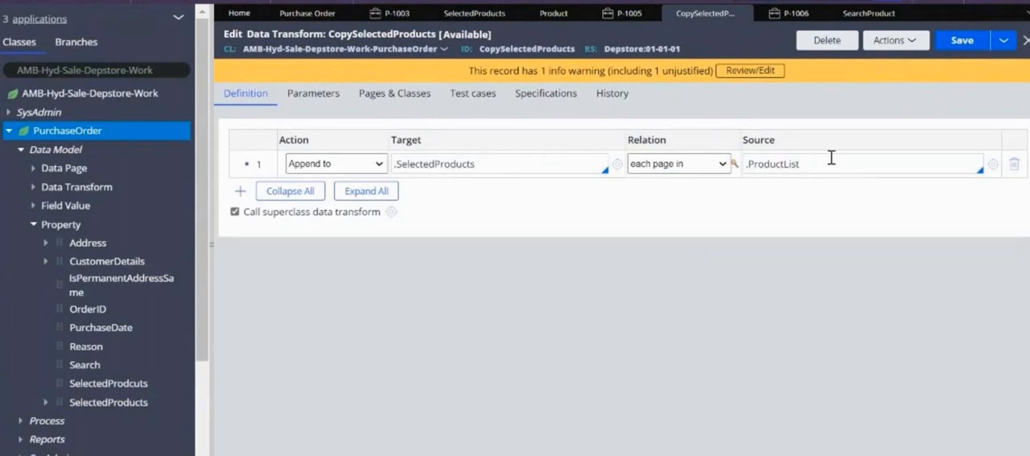
{"action": "left_click_drag", "start_coordinate": [798, 161], "coordinate": [747, 159]}
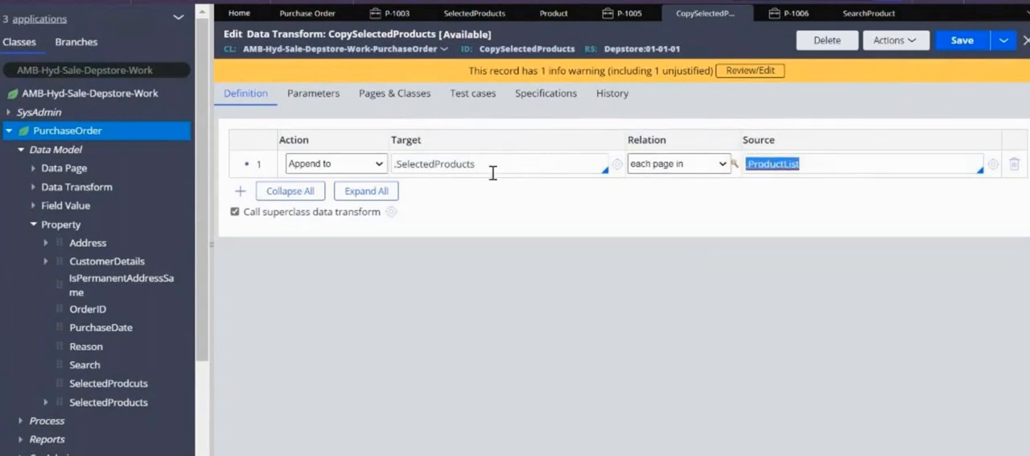
{"action": "left_click_drag", "start_coordinate": [509, 164], "coordinate": [389, 161]}
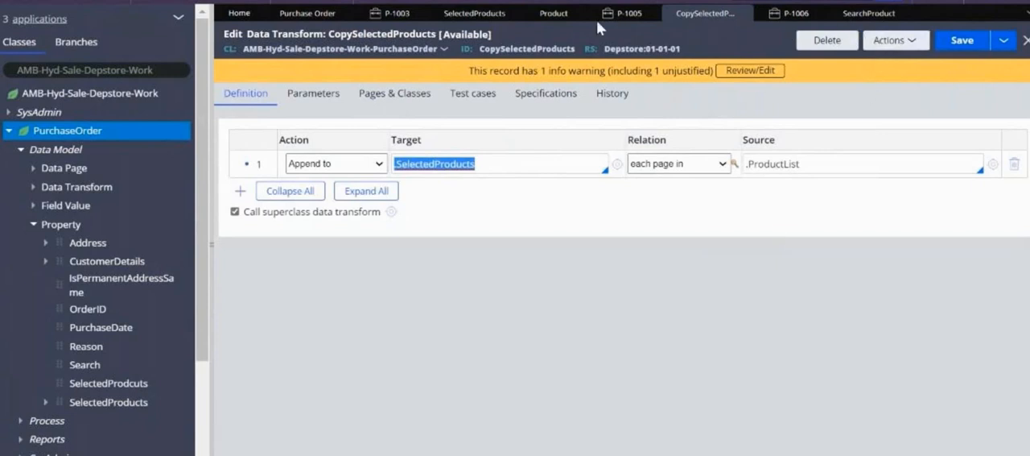
{"action": "left_click", "coordinate": [484, 22]}
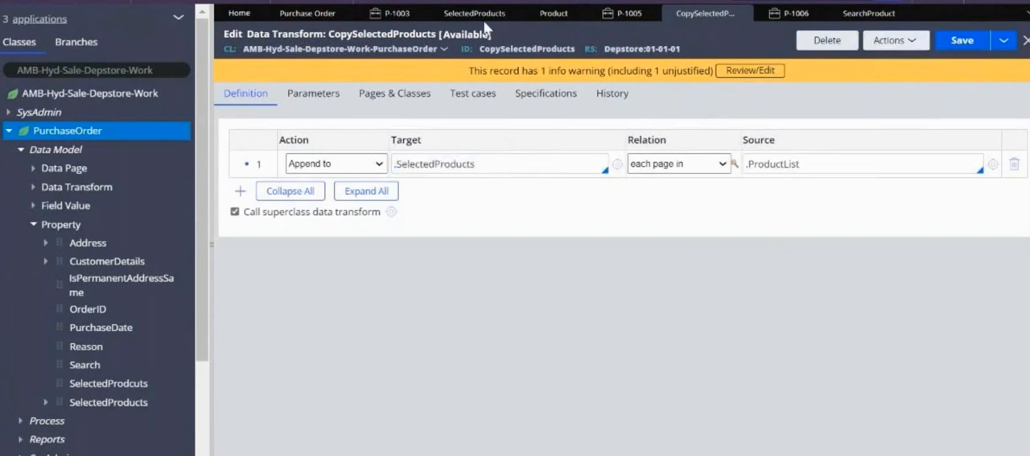
Insert a column after Price in the ProductList table of the Search Product section
{"action": "left_click", "coordinate": [855, 17]}
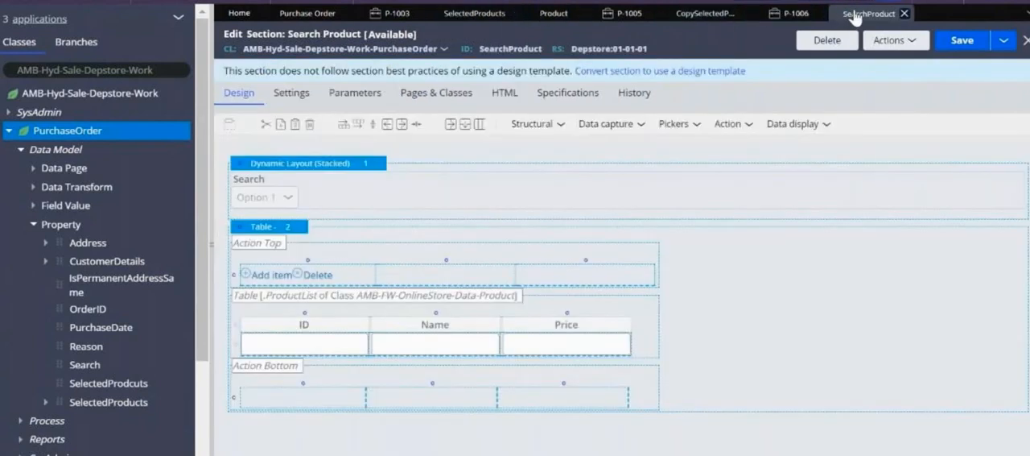
{"action": "left_click", "coordinate": [275, 235]}
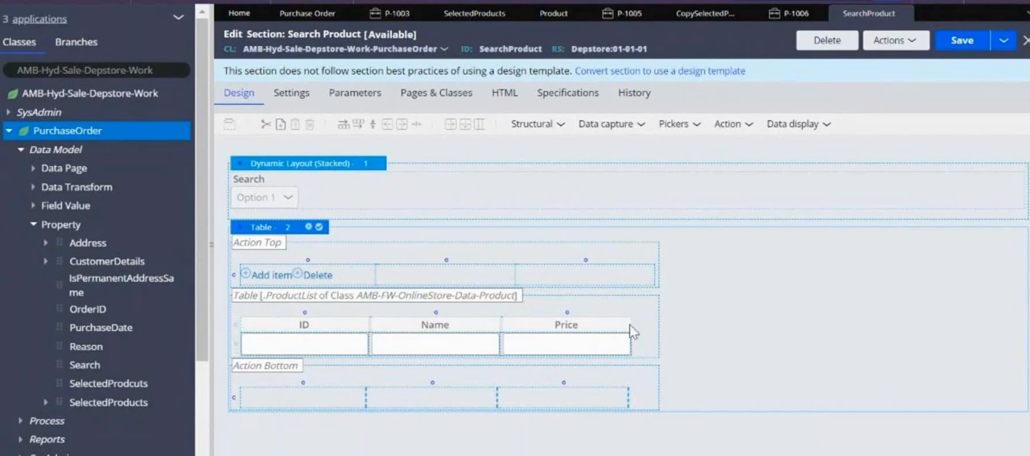
{"action": "right_click", "coordinate": [570, 310]}
{"action": "mouse_move", "coordinate": [656, 407]}
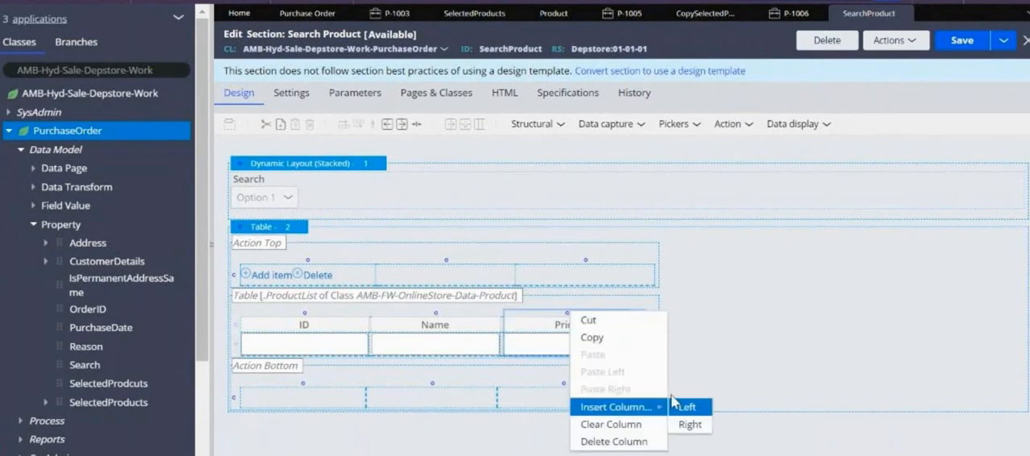
{"action": "left_click", "coordinate": [690, 424]}
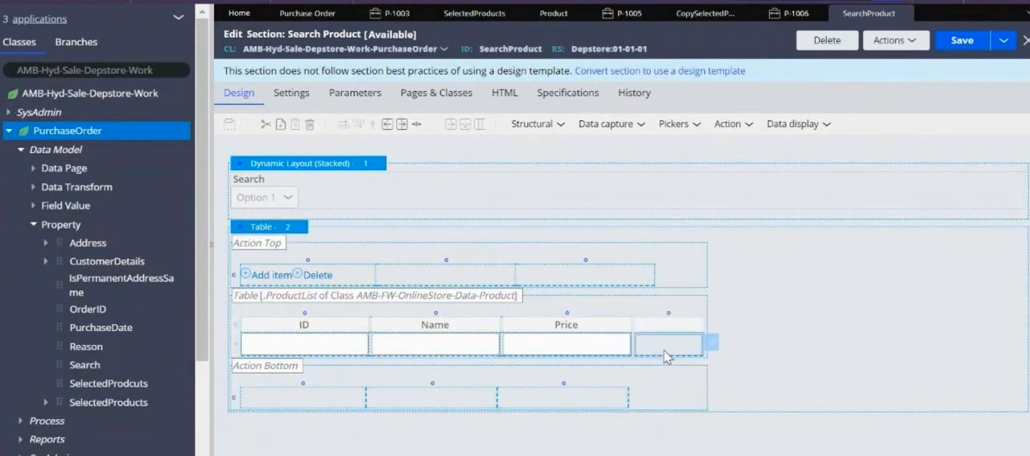
Bind the cell of the new column in the ProductList table to the .pySelected property
{"action": "double_click", "coordinate": [666, 357]}
{"action": "left_click", "coordinate": [848, 132]}
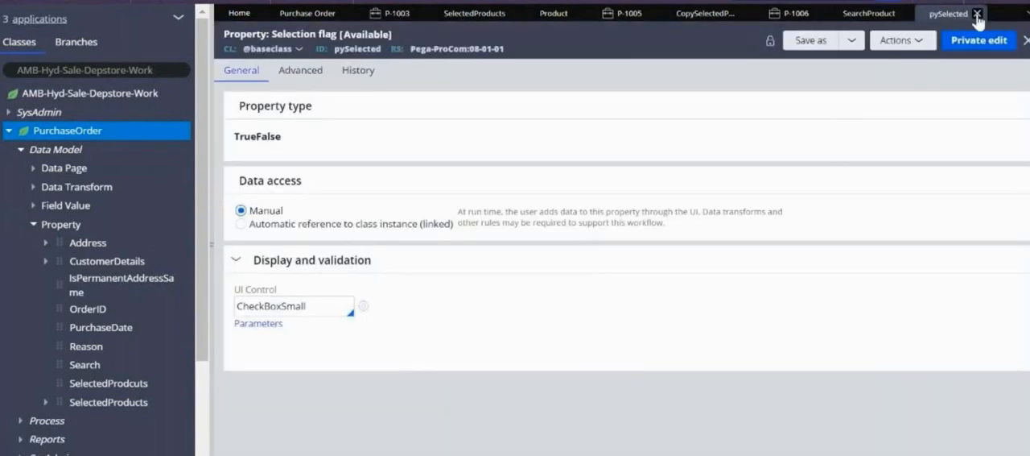
{"action": "left_click", "coordinate": [977, 15]}
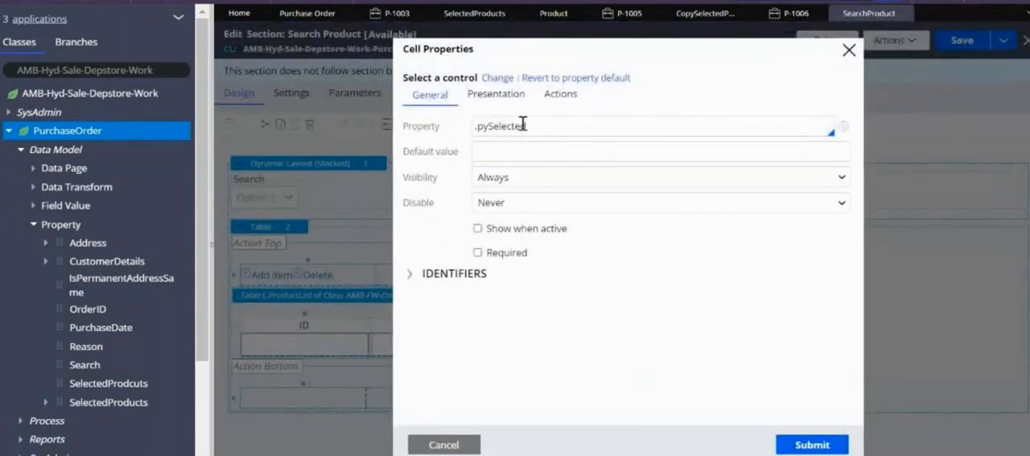
{"action": "left_click_drag", "start_coordinate": [549, 125], "coordinate": [475, 127]}
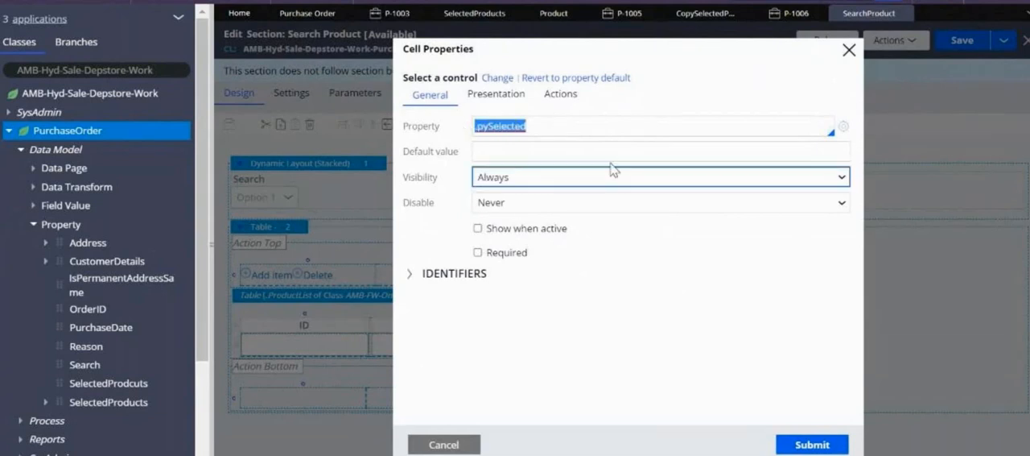
{"action": "left_click", "coordinate": [534, 120]}
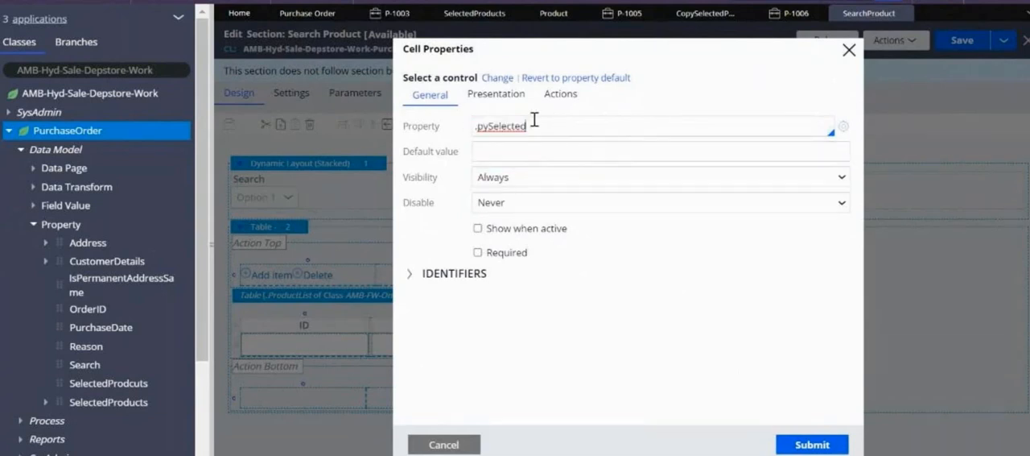
{"action": "left_click", "coordinate": [812, 448]}
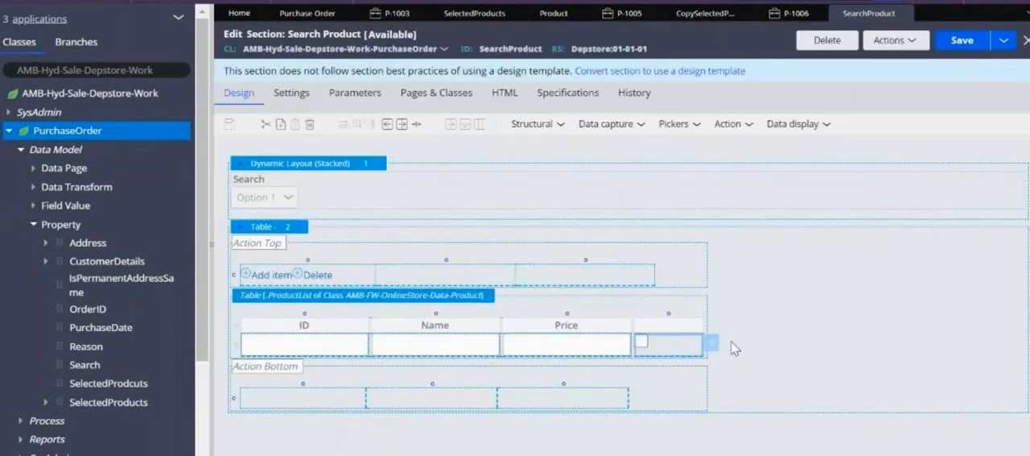
Label the new column's header "Select" and save the Search Product section
{"action": "left_click", "coordinate": [678, 322]}
{"action": "double_click", "coordinate": [665, 326]}
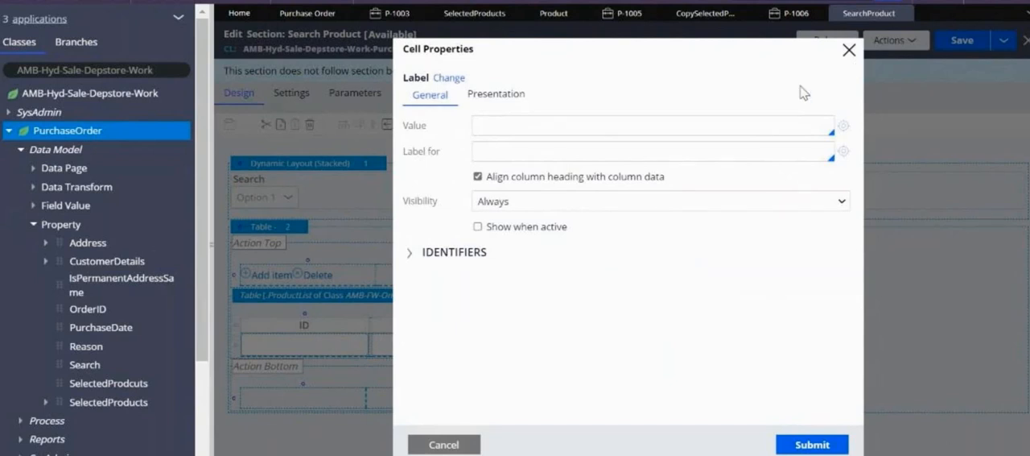
{"action": "left_click", "coordinate": [561, 129]}
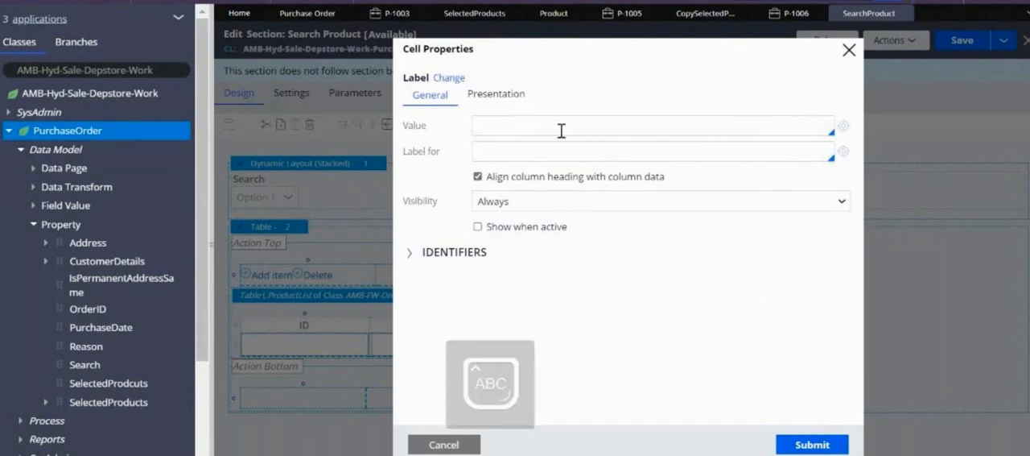
{"action": "type", "text": "Select"}
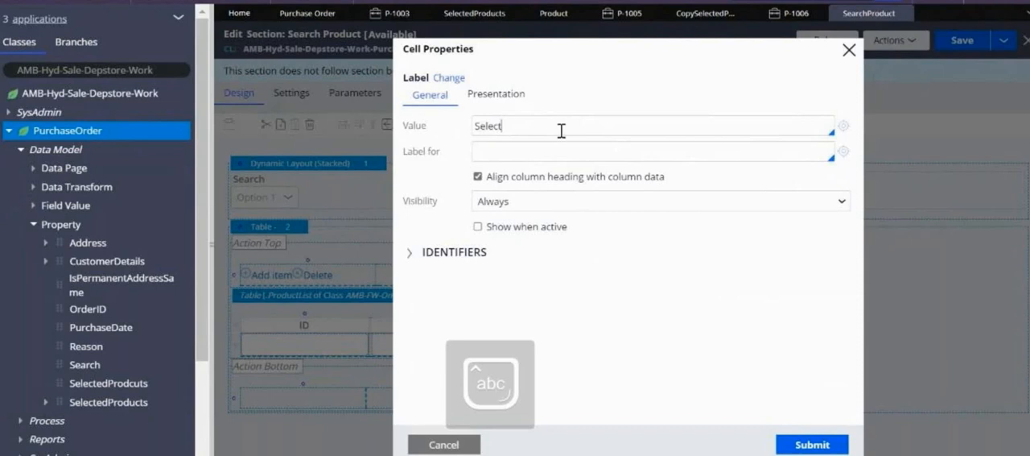
{"action": "left_click", "coordinate": [800, 448]}
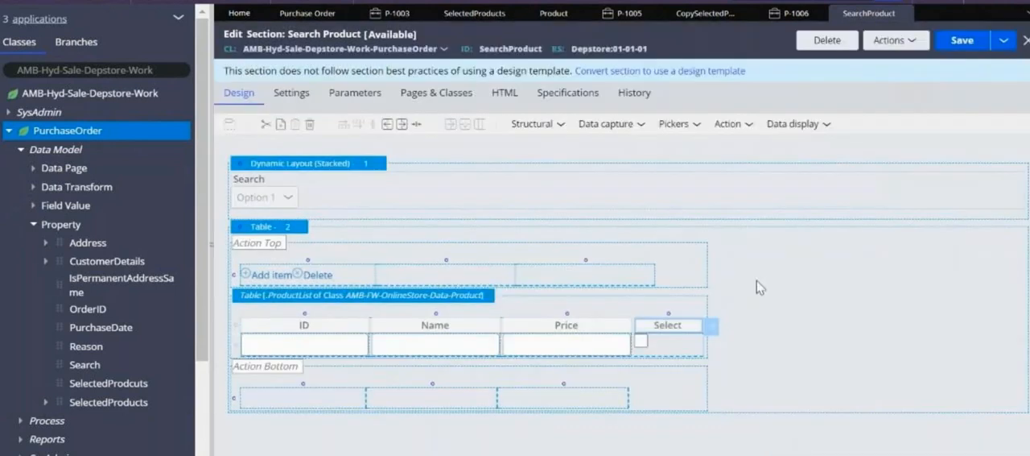
{"action": "left_click", "coordinate": [962, 40]}
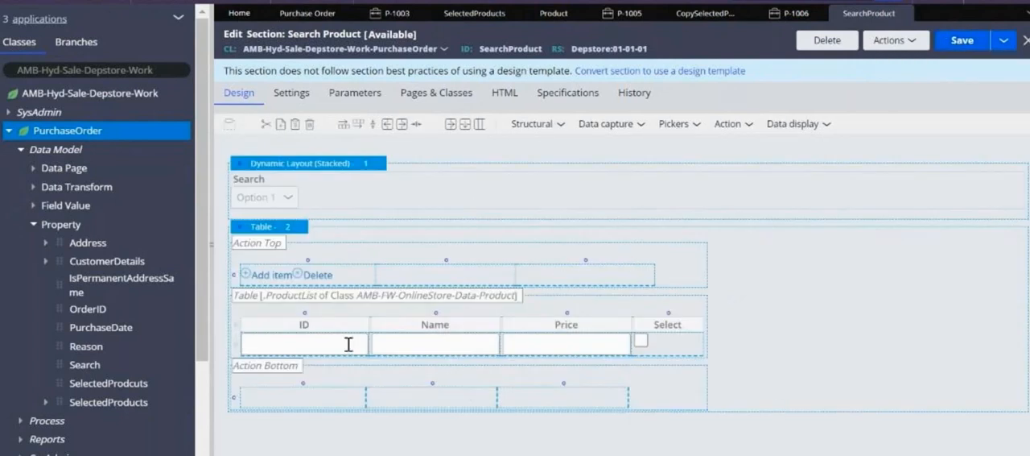
Open the ProductList property that serves as the table's data source and save it
{"action": "left_click", "coordinate": [286, 232]}
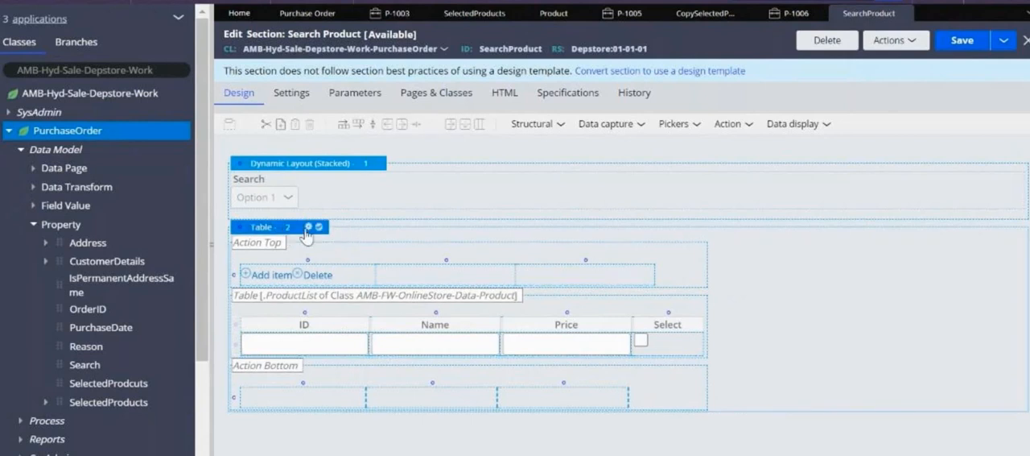
{"action": "left_click", "coordinate": [308, 226]}
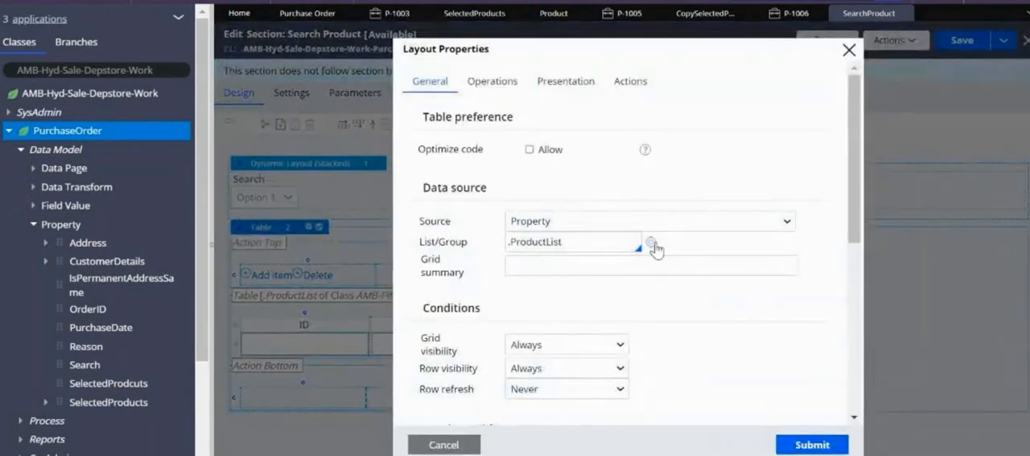
{"action": "left_click", "coordinate": [650, 242]}
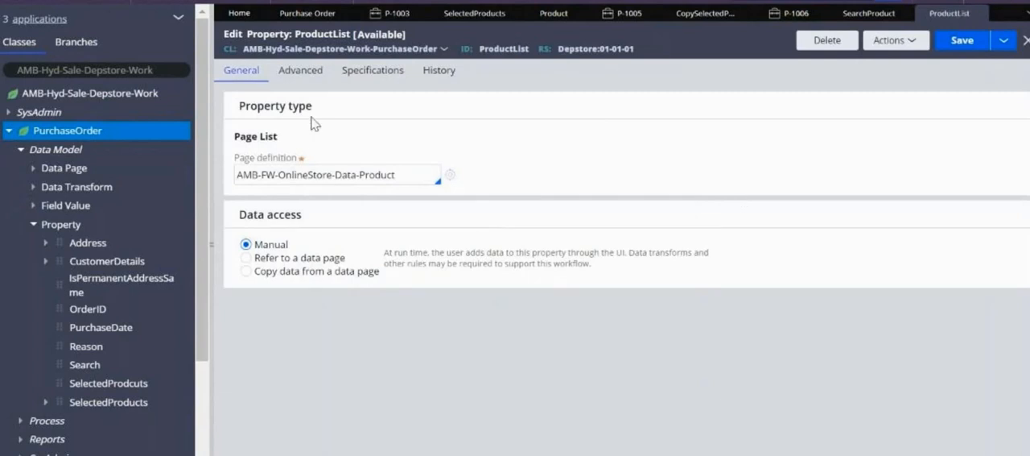
{"action": "left_click", "coordinate": [963, 41]}
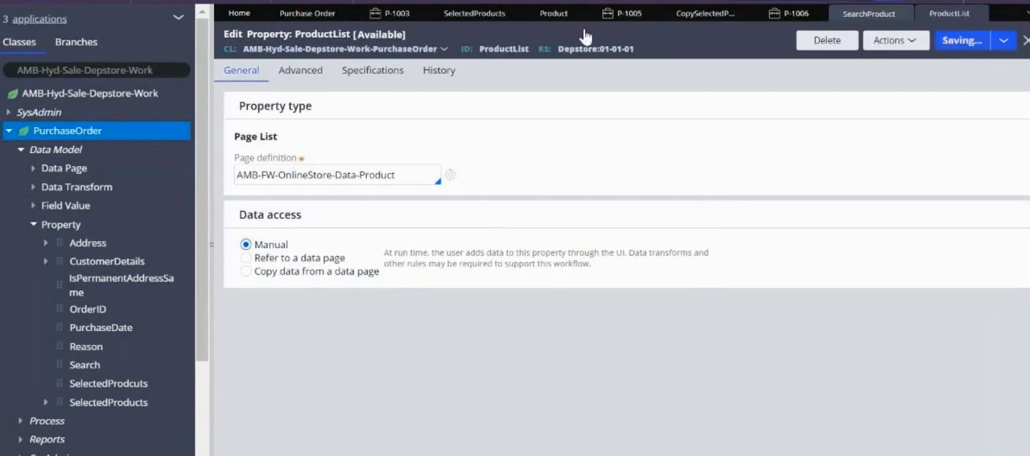
Compare the Search step of a new Purchase Order case with the stored records of the Product data type
{"action": "left_click", "coordinate": [504, 3]}
{"action": "left_click", "coordinate": [656, 7]}
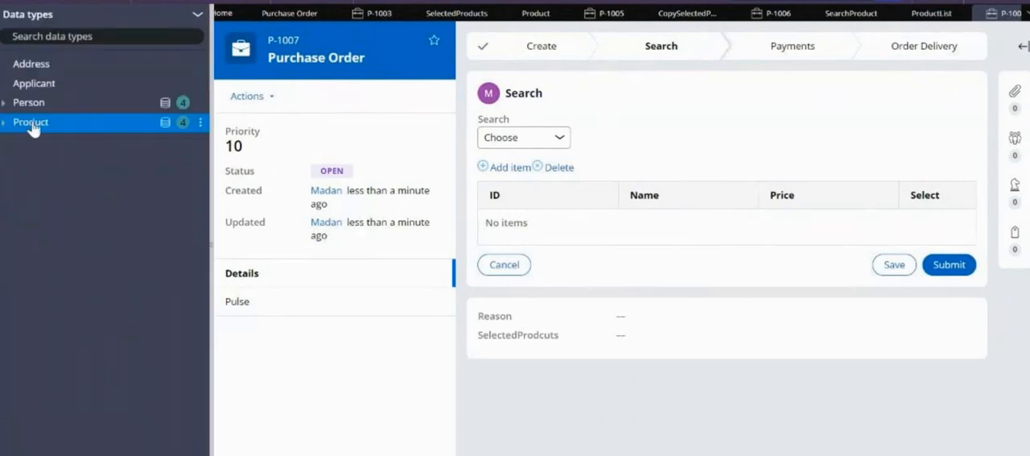
{"action": "left_click", "coordinate": [30, 122]}
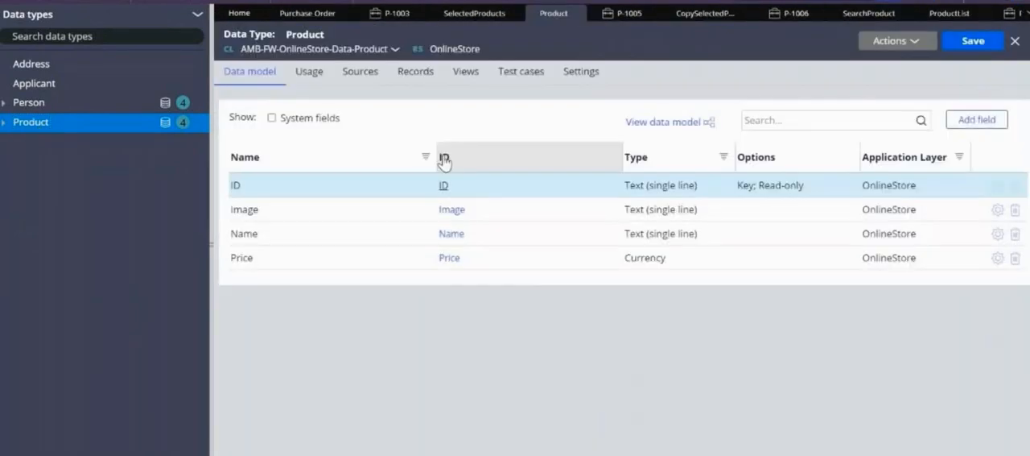
{"action": "left_click", "coordinate": [415, 71]}
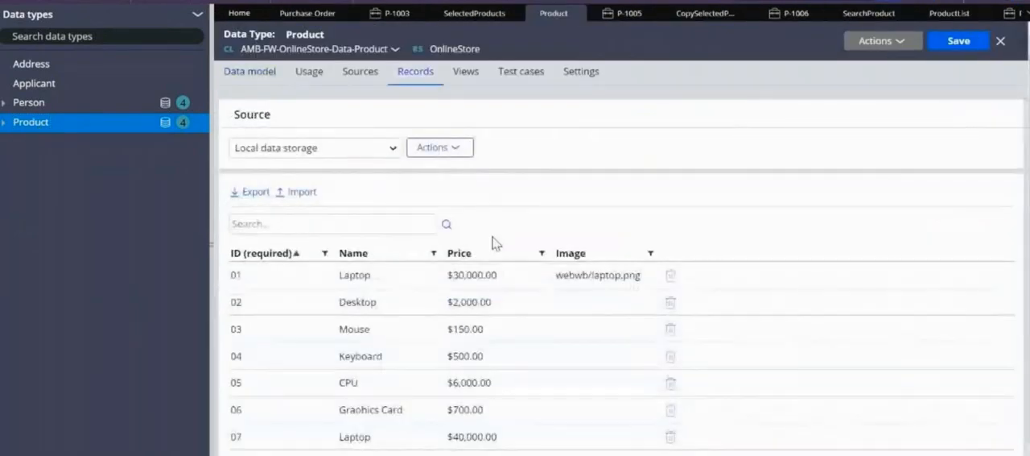
{"action": "scroll", "coordinate": [1002, 180], "scroll_direction": "down", "scroll_amount": 1}
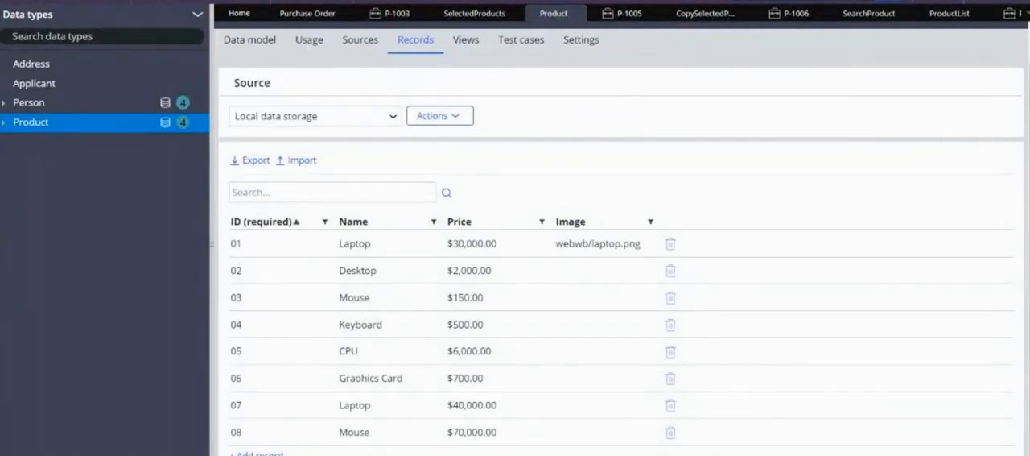
Set the ProductList property's data access to refer to the data page D_ProductList, and save the property
{"action": "left_click", "coordinate": [869, 14]}
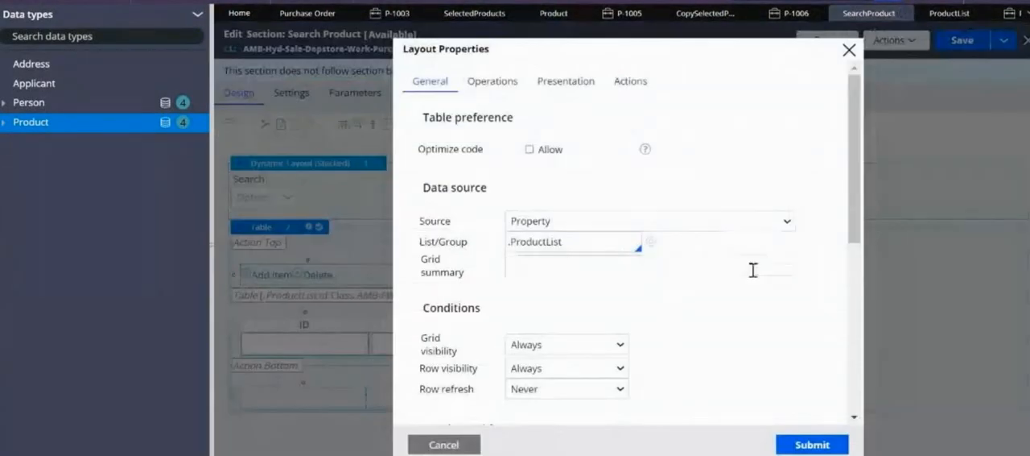
{"action": "left_click", "coordinate": [954, 15]}
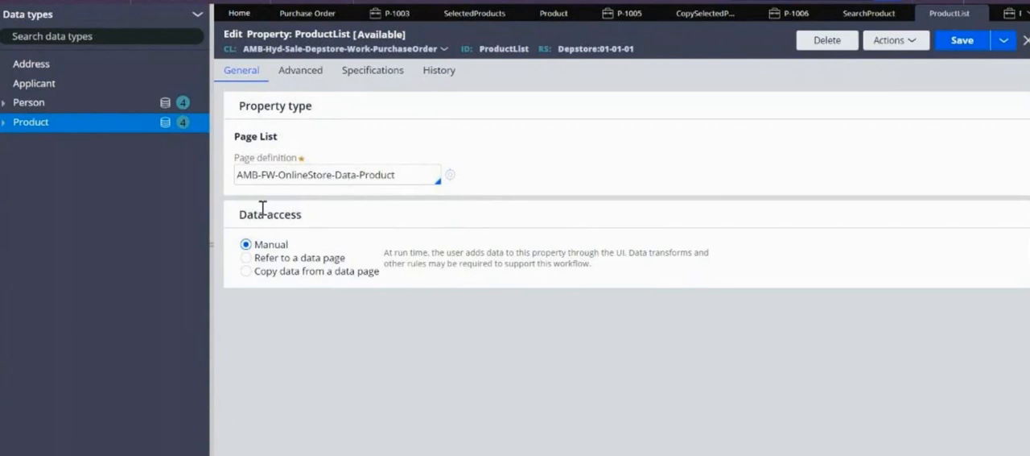
{"action": "left_click_drag", "start_coordinate": [240, 213], "coordinate": [330, 218]}
{"action": "left_click", "coordinate": [294, 242]}
{"action": "left_click", "coordinate": [246, 271]}
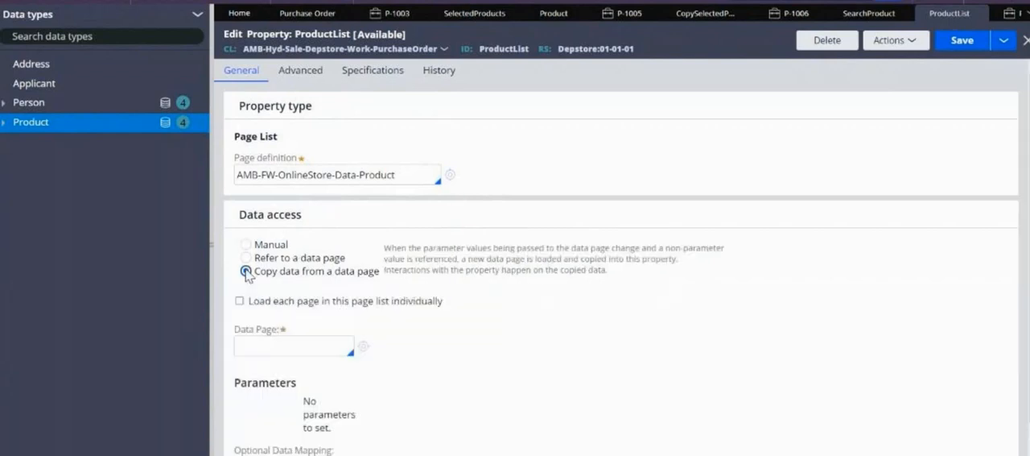
{"action": "left_click", "coordinate": [246, 259]}
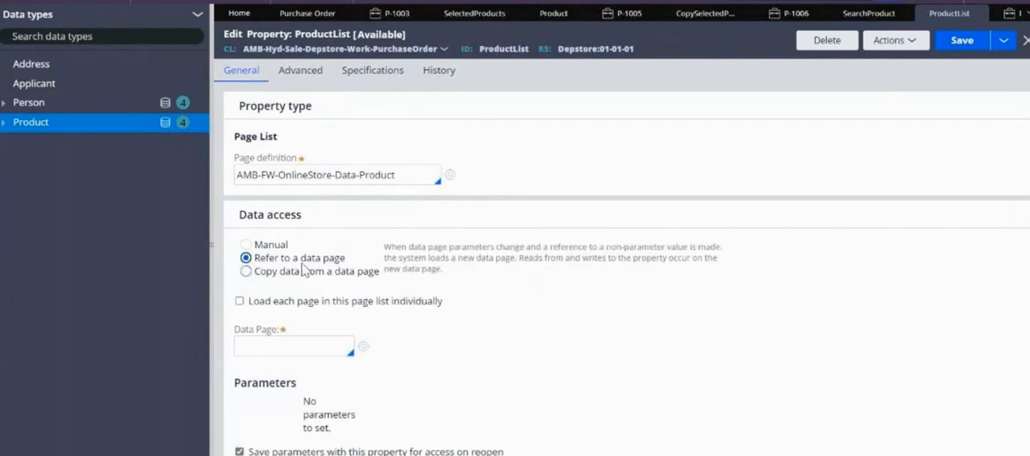
{"action": "left_click", "coordinate": [246, 272]}
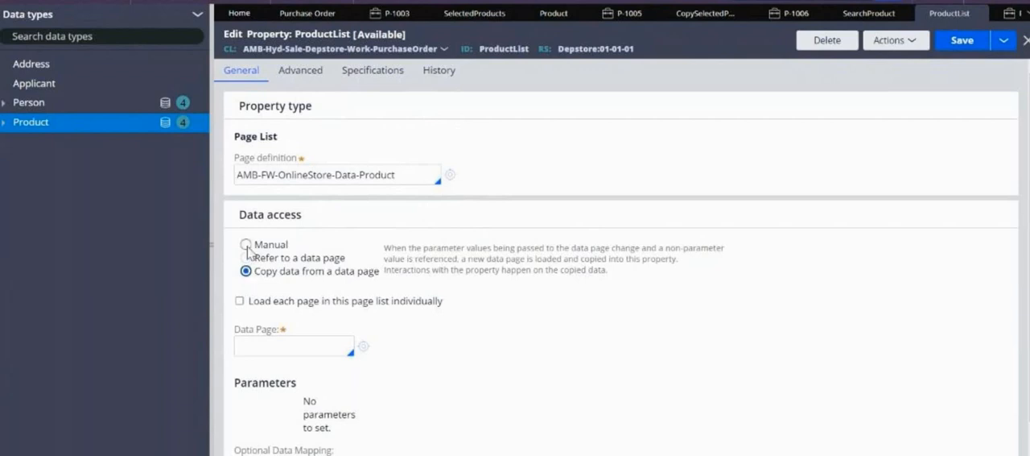
{"action": "left_click", "coordinate": [246, 257]}
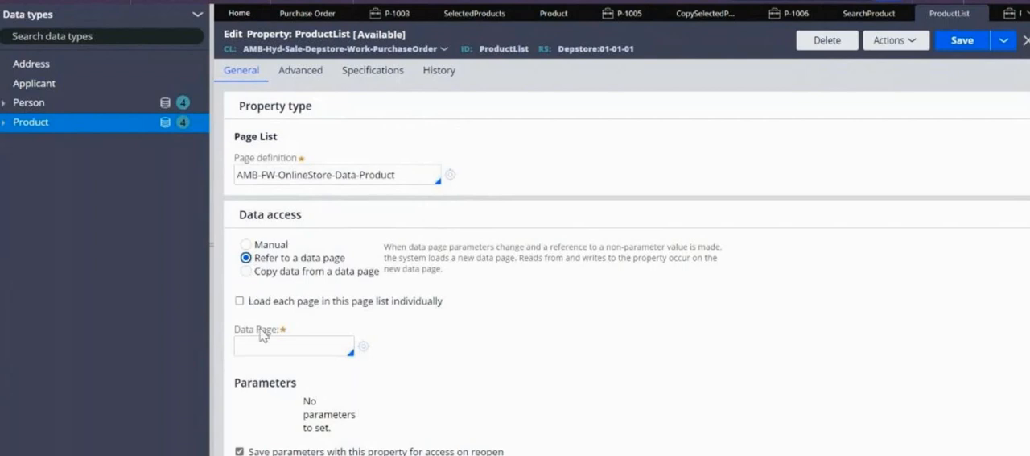
{"action": "left_click", "coordinate": [282, 342]}
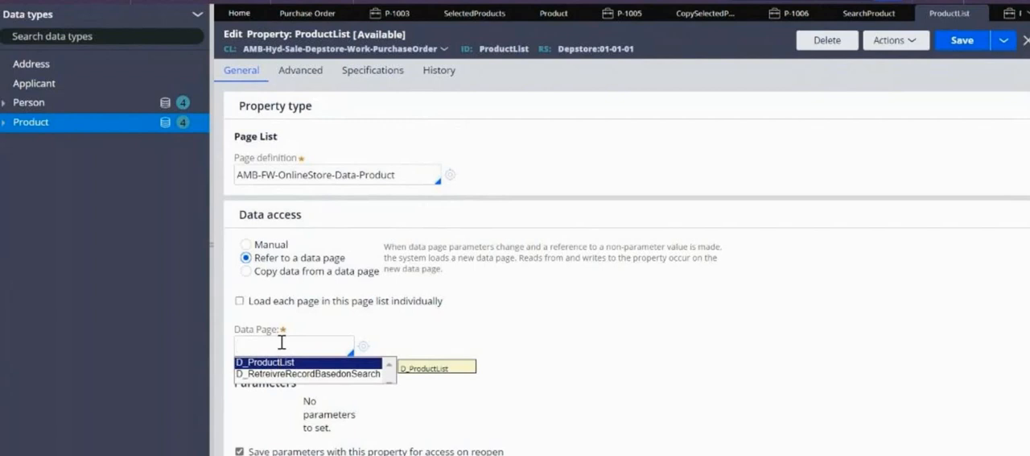
{"action": "key", "text": "Return"}
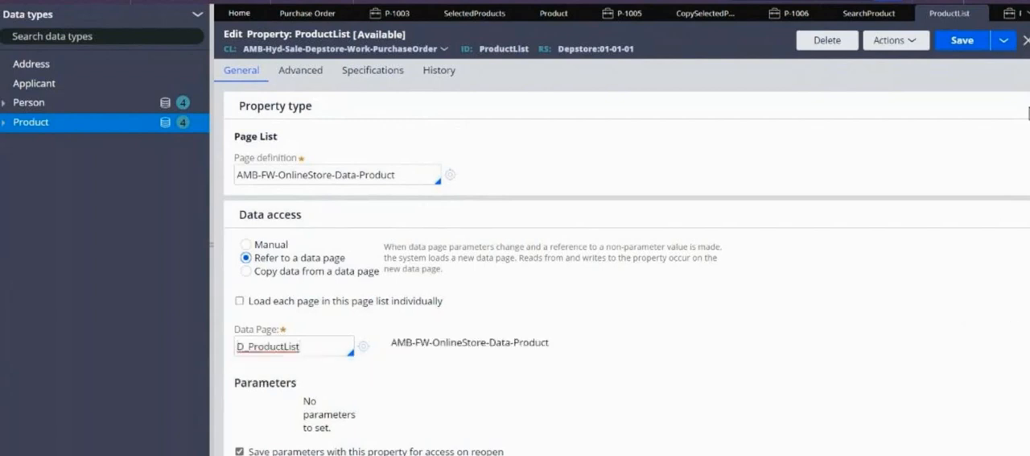
{"action": "left_click", "coordinate": [962, 40]}
{"action": "left_click_drag", "start_coordinate": [233, 135], "coordinate": [301, 147]}
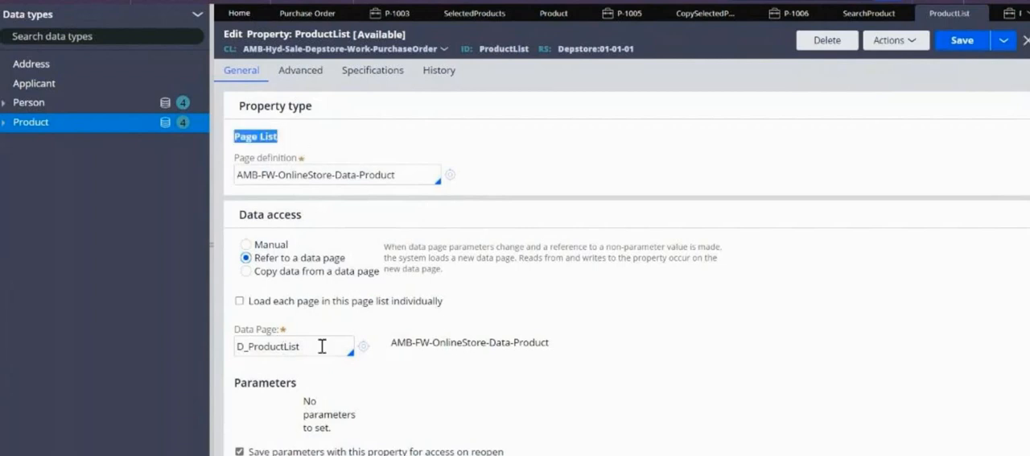
{"action": "left_click_drag", "start_coordinate": [322, 346], "coordinate": [235, 346]}
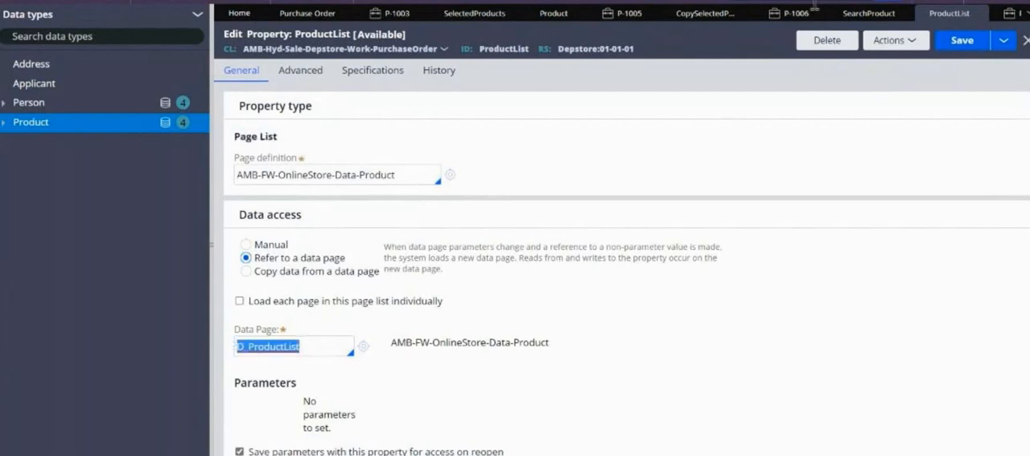
Close the older Purchase Order case and reload the Search step of the newest one
{"action": "left_click", "coordinate": [805, 17]}
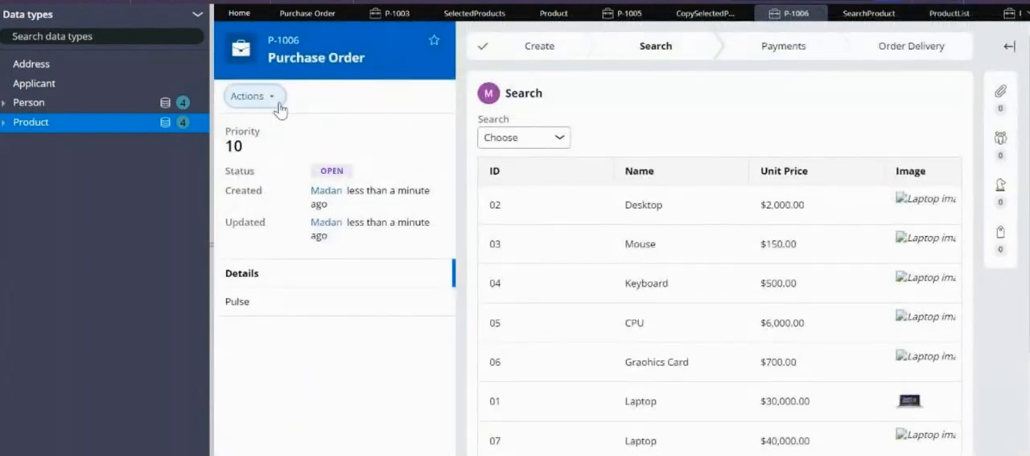
{"action": "left_click", "coordinate": [278, 104]}
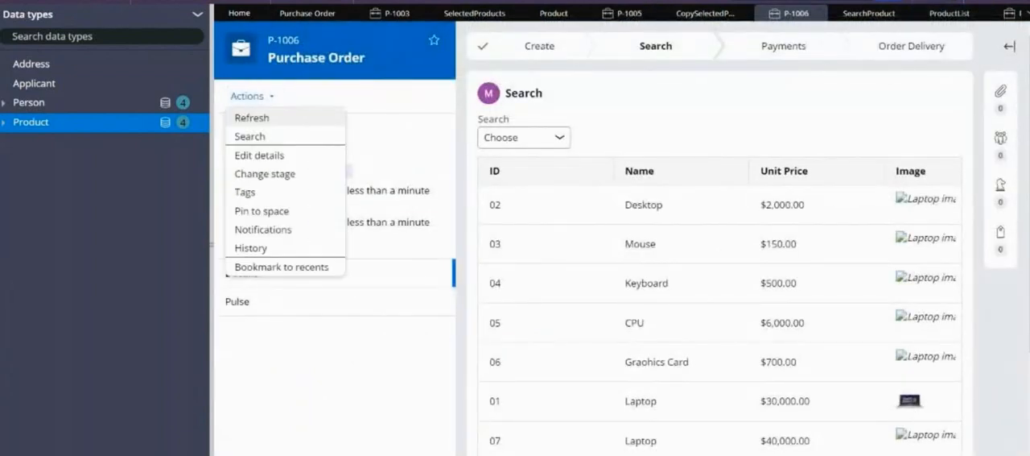
{"action": "left_click", "coordinate": [818, 14]}
{"action": "left_click", "coordinate": [954, 16]}
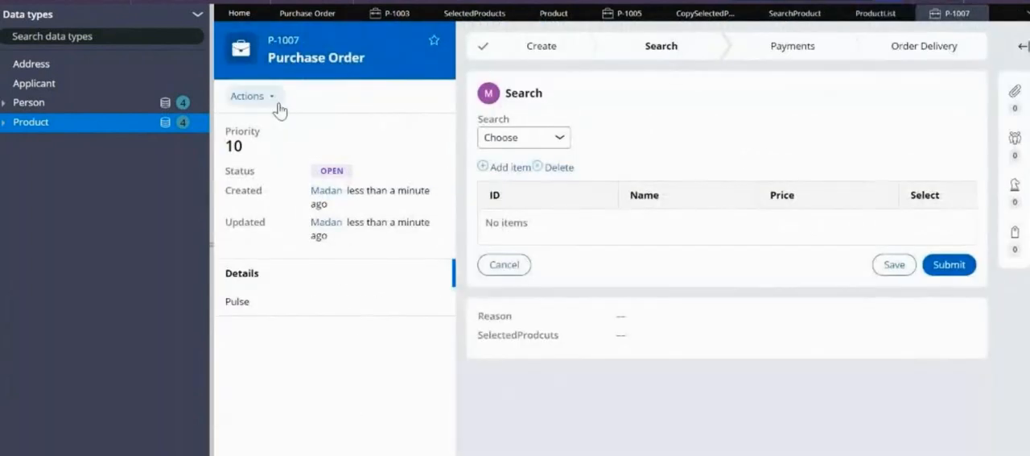
{"action": "left_click", "coordinate": [278, 107]}
{"action": "left_click", "coordinate": [252, 119]}
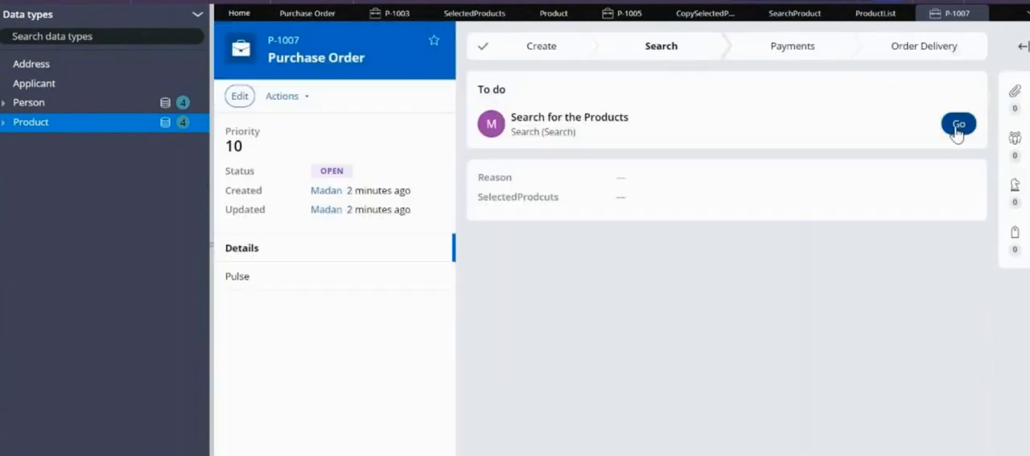
{"action": "left_click", "coordinate": [958, 124]}
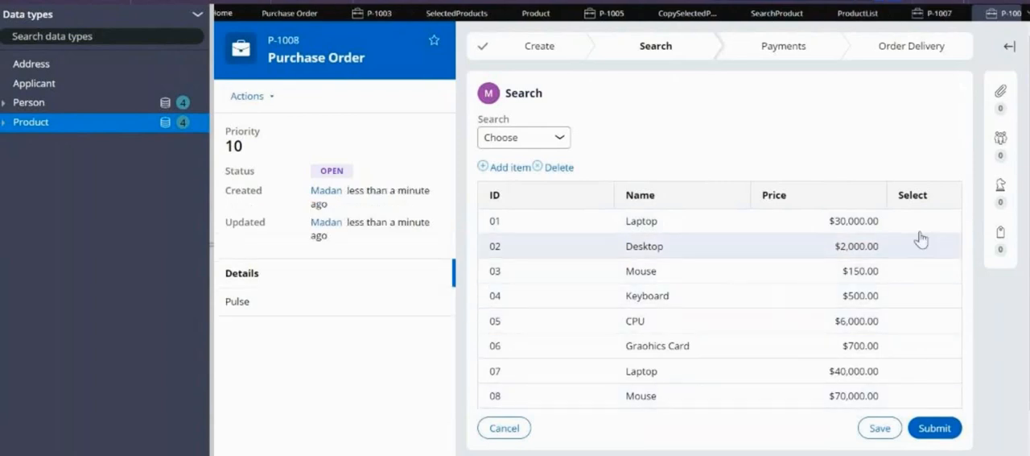
Try the Select column on the first product row, and check the ProductList data access and the section's table source
{"action": "left_click_drag", "start_coordinate": [917, 235], "coordinate": [925, 352]}
{"action": "left_click", "coordinate": [918, 222]}
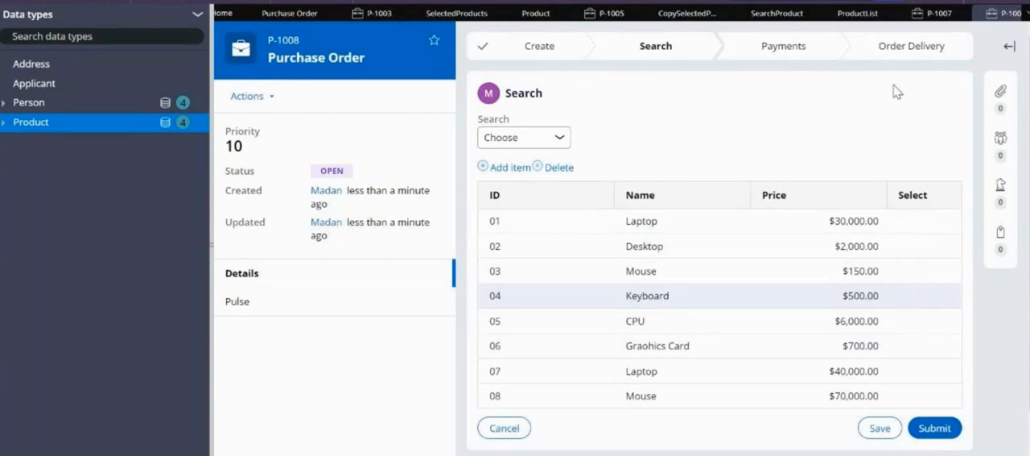
{"action": "left_click", "coordinate": [858, 17]}
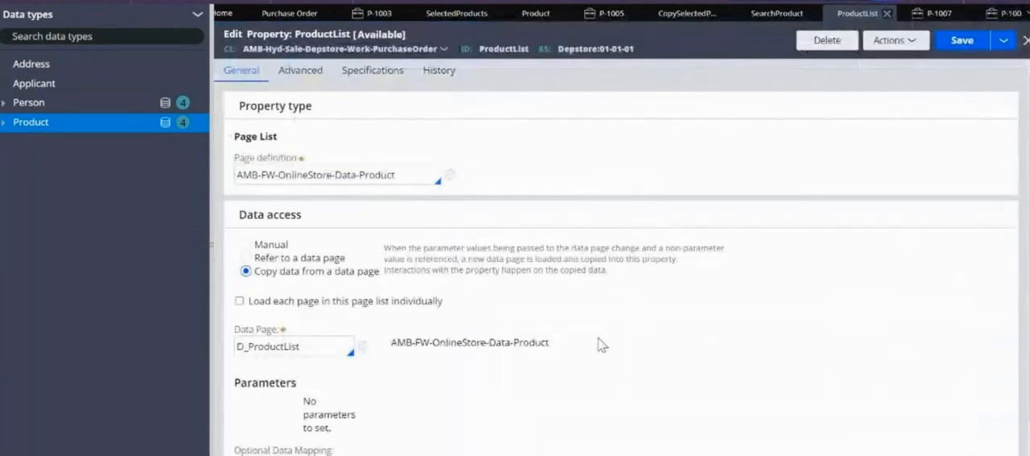
{"action": "left_click", "coordinate": [749, 12]}
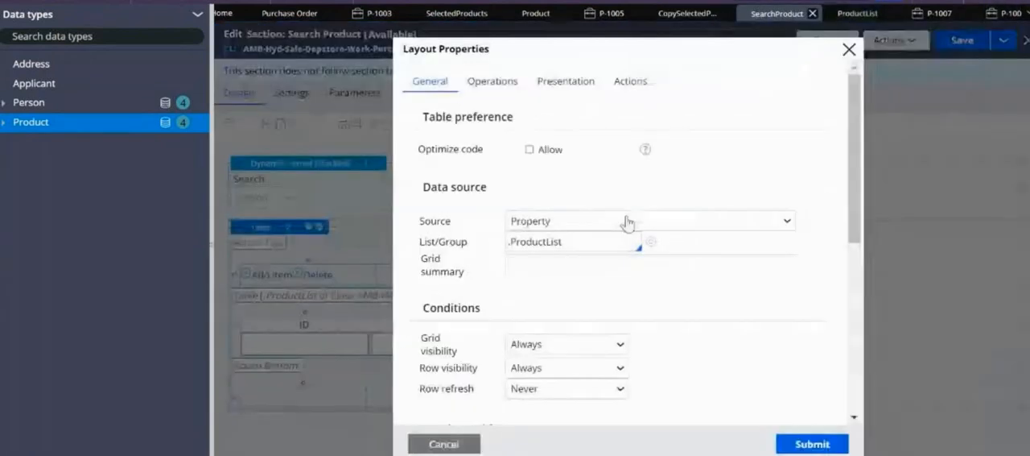
Set the edit options of the table's Select checkbox cell to Editable and save the Search Product section
{"action": "left_click", "coordinate": [849, 50]}
{"action": "left_click", "coordinate": [651, 349]}
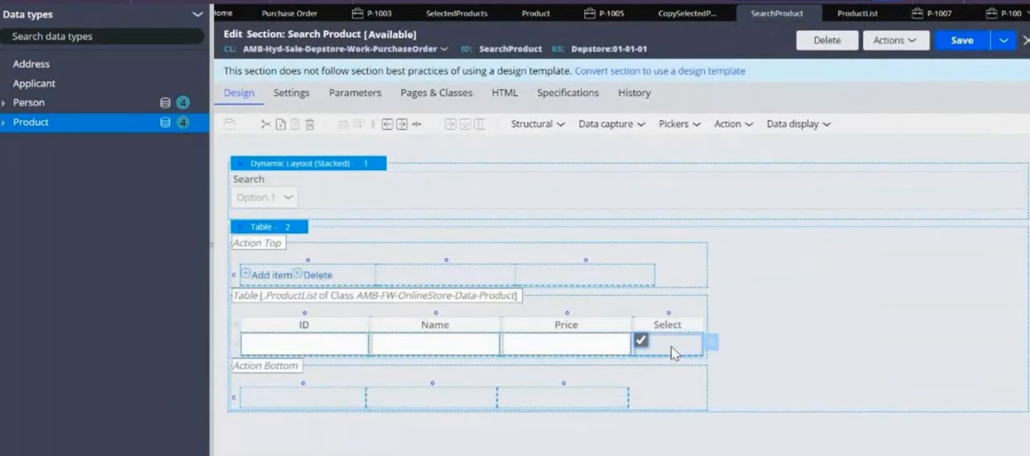
{"action": "double_click", "coordinate": [672, 347]}
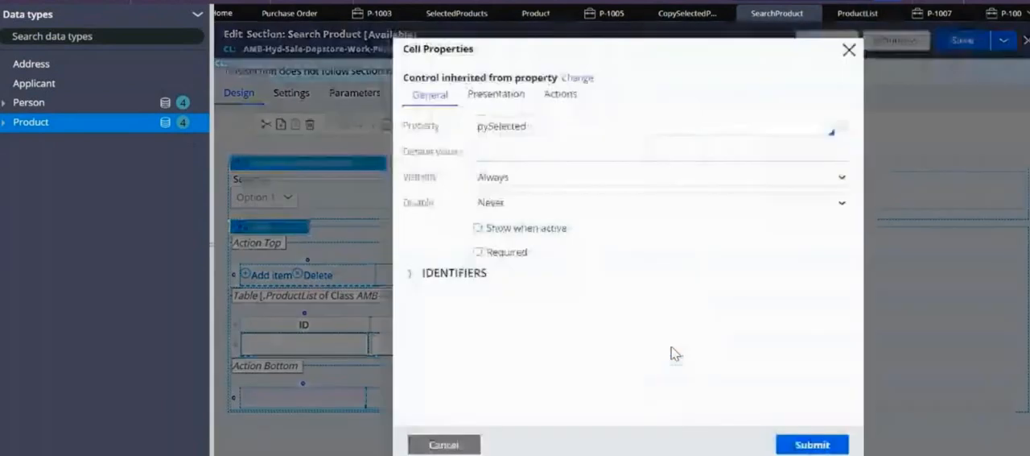
{"action": "left_click", "coordinate": [496, 94]}
{"action": "left_click", "coordinate": [510, 123]}
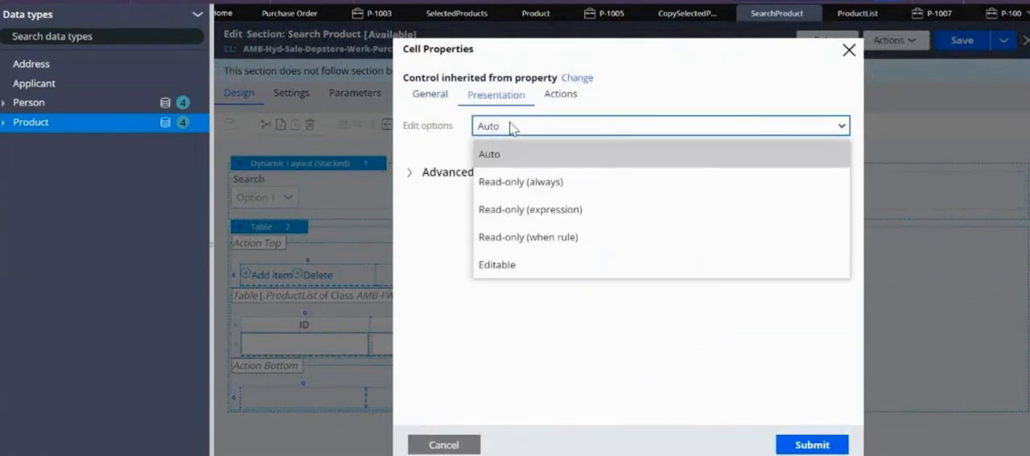
{"action": "left_click", "coordinate": [516, 266]}
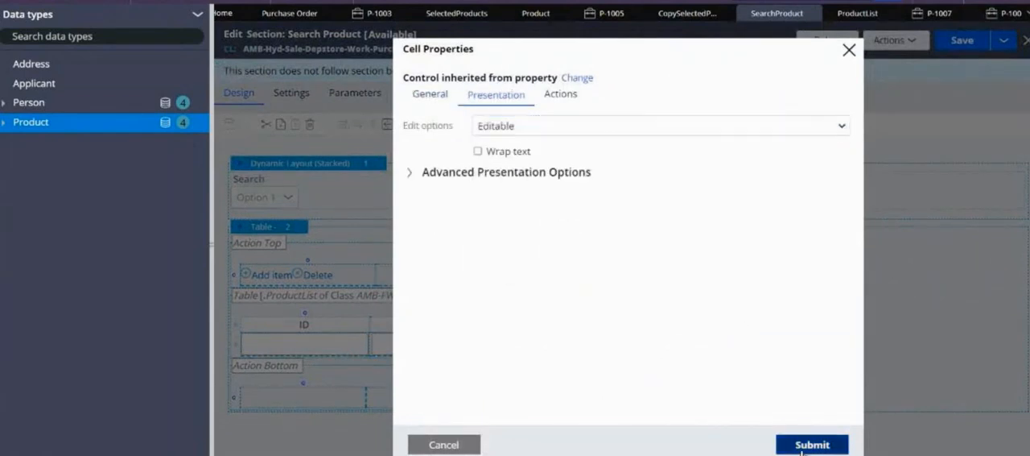
{"action": "left_click", "coordinate": [800, 443]}
{"action": "left_click", "coordinate": [966, 44]}
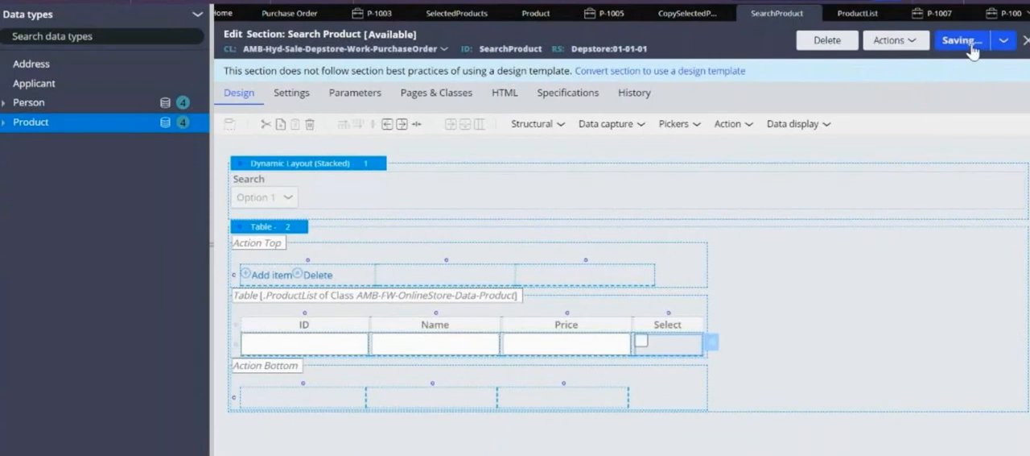
Refresh the newest Purchase Order case and reopen its Search for the Products assignment
{"action": "left_click", "coordinate": [998, 13]}
{"action": "left_click", "coordinate": [248, 95]}
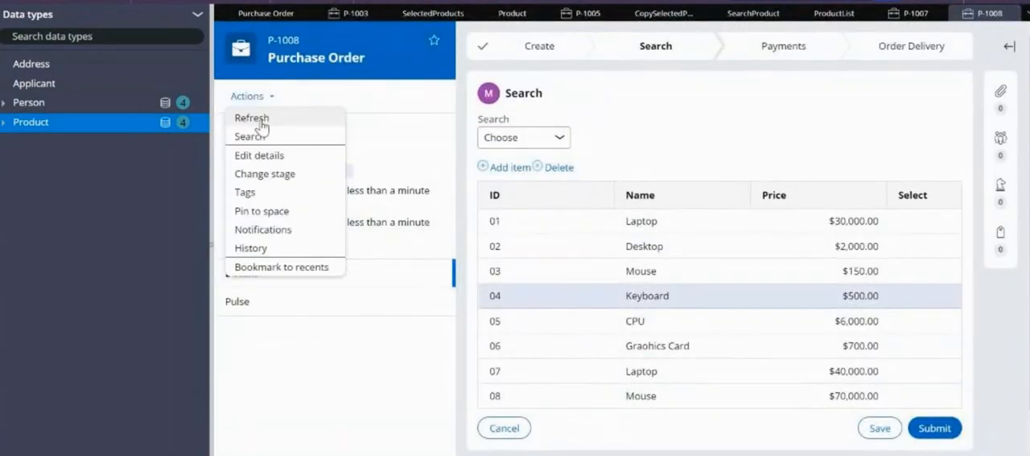
{"action": "left_click", "coordinate": [251, 122]}
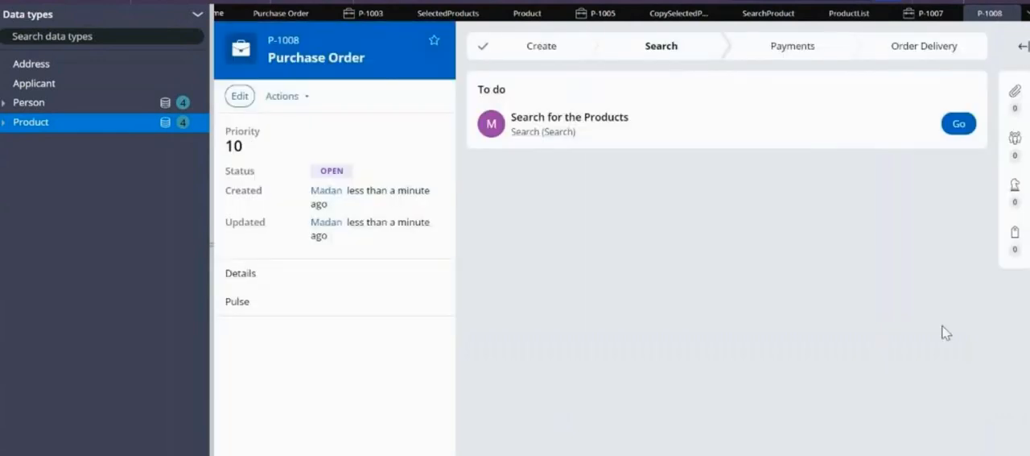
{"action": "left_click", "coordinate": [959, 123]}
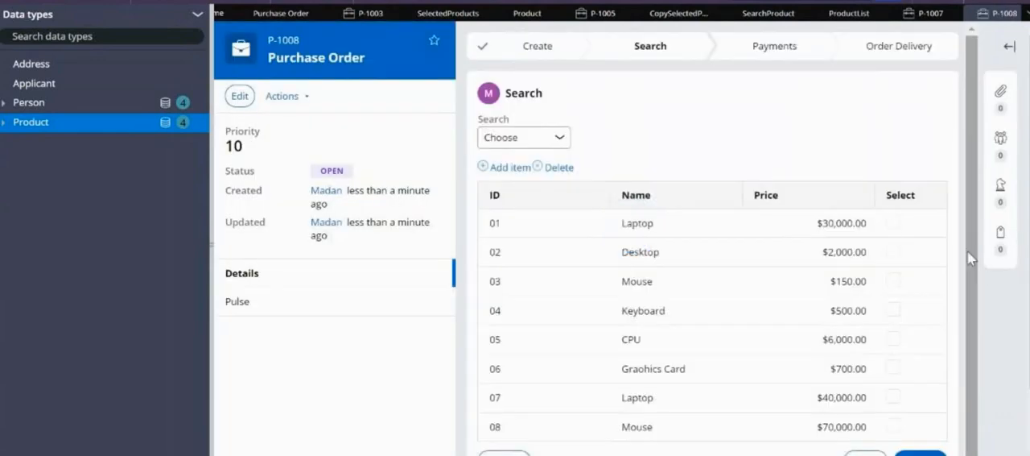
Tick the Select checkboxes for all products from 01 to 08 in the Search step's product table
{"action": "left_click", "coordinate": [893, 221]}
{"action": "left_click", "coordinate": [893, 252]}
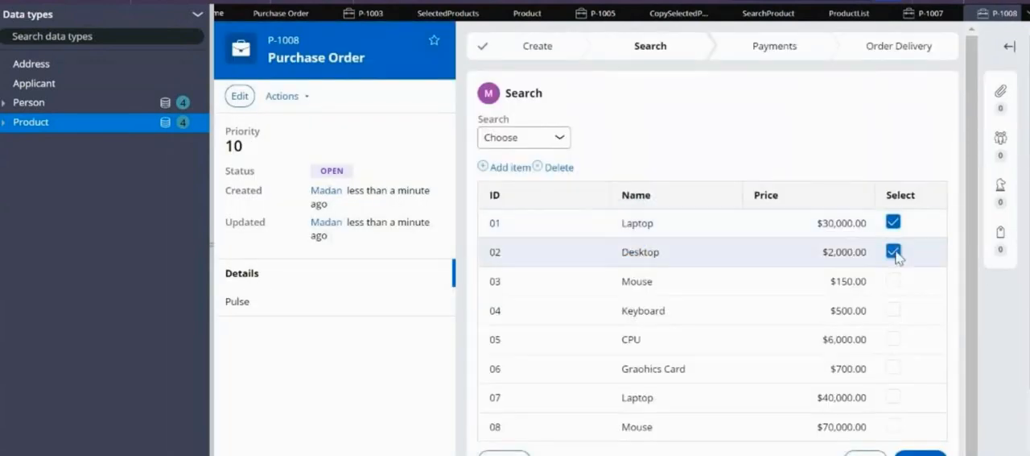
{"action": "left_click", "coordinate": [894, 309]}
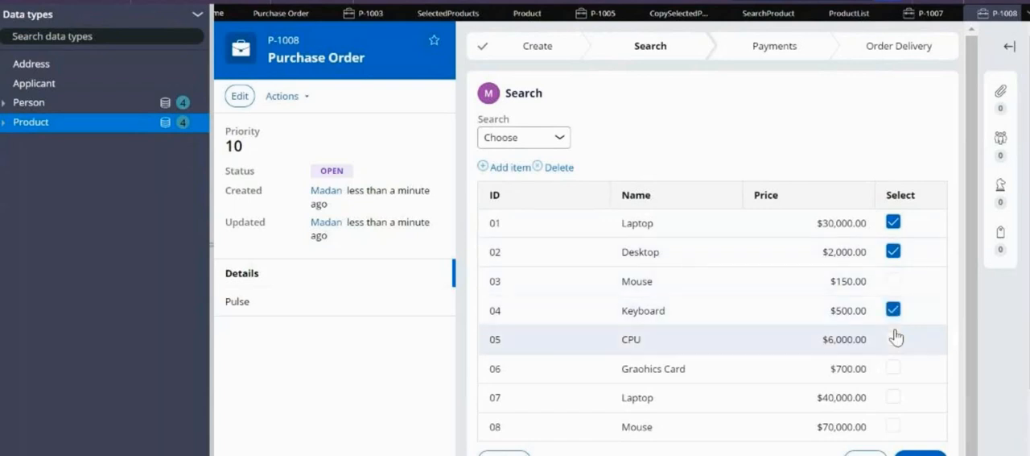
{"action": "left_click", "coordinate": [894, 367]}
{"action": "left_click", "coordinate": [894, 396]}
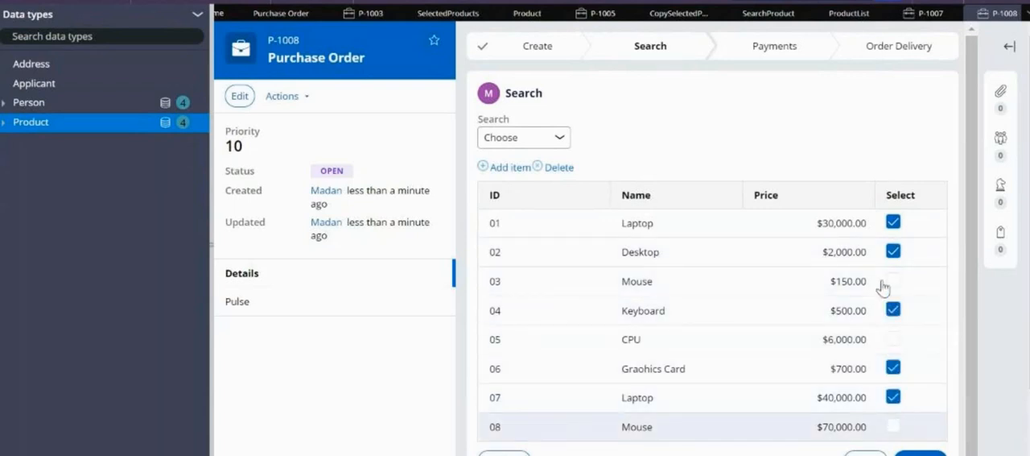
{"action": "left_click", "coordinate": [893, 338]}
{"action": "left_click", "coordinate": [893, 425]}
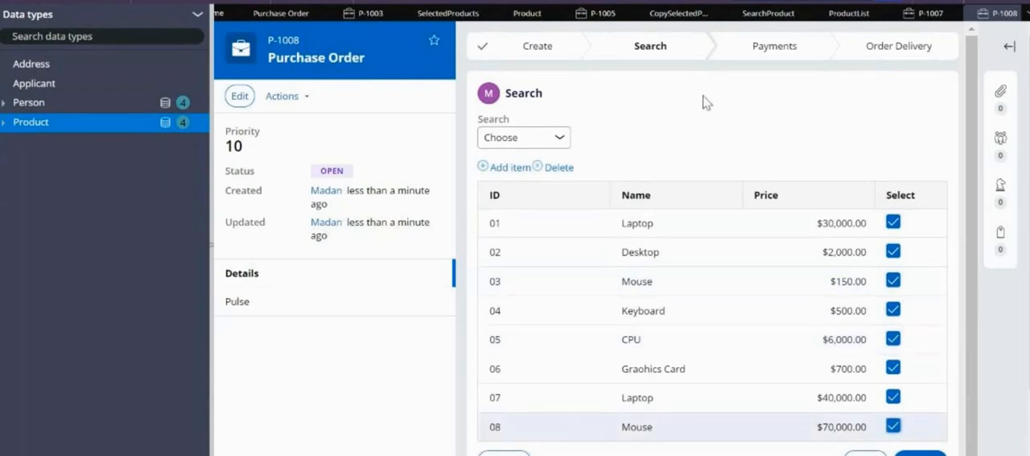
Review the ProductList property's data access and the Select cell's Editable option, and save the Search Product section again
{"action": "left_click", "coordinate": [853, 13]}
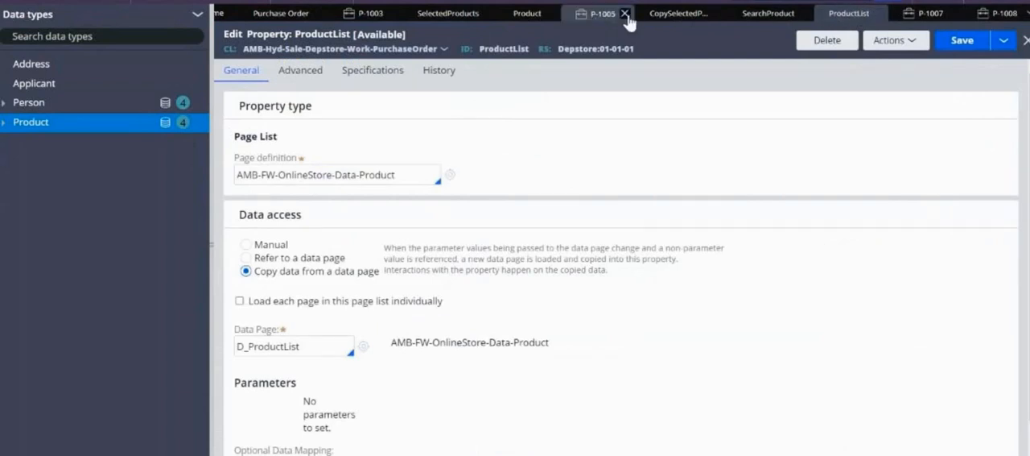
{"action": "left_click", "coordinate": [769, 15]}
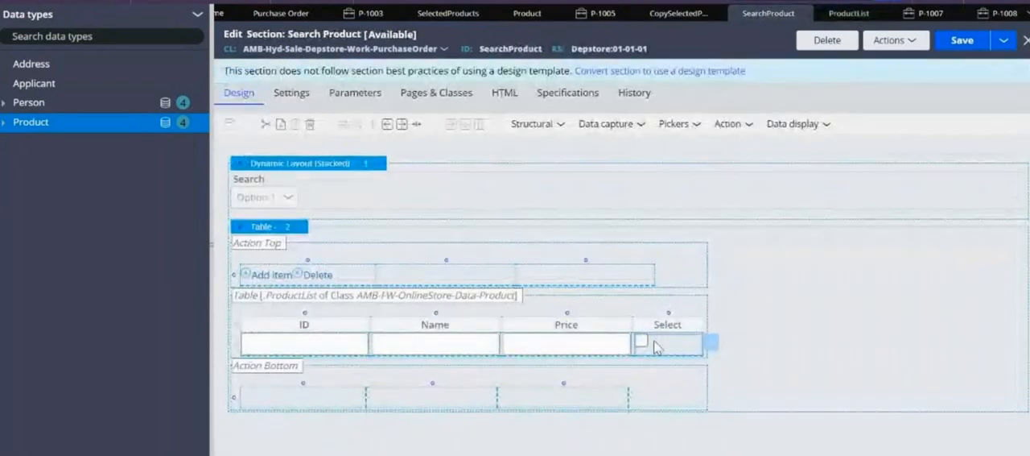
{"action": "left_click", "coordinate": [711, 342]}
{"action": "left_click", "coordinate": [514, 105]}
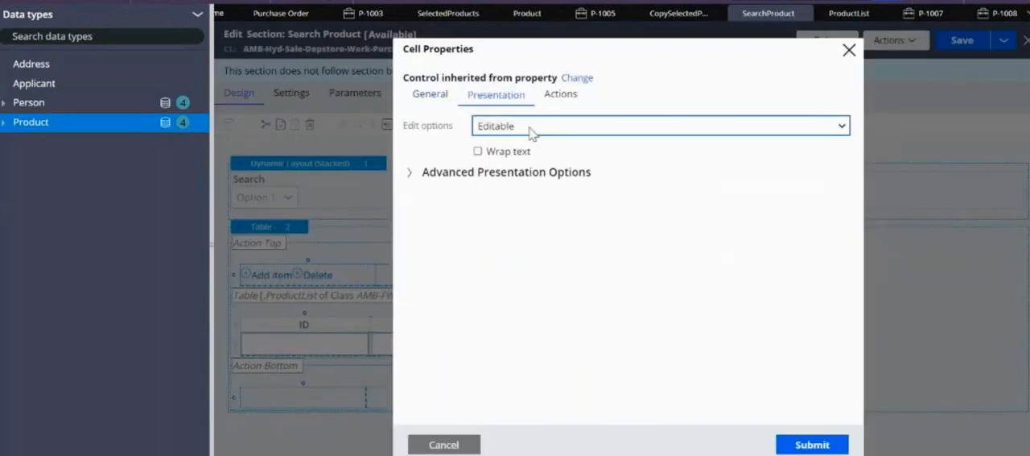
{"action": "left_click", "coordinate": [529, 127]}
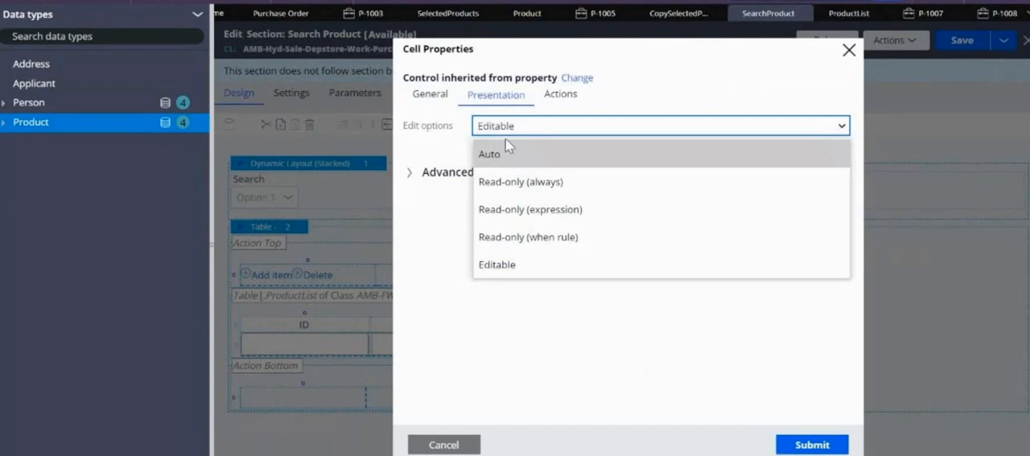
{"action": "left_click", "coordinate": [492, 264]}
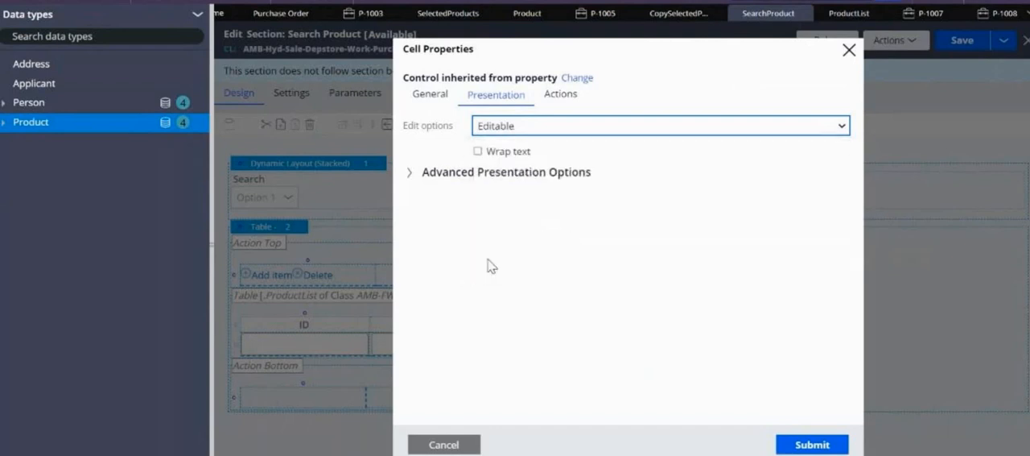
{"action": "left_click", "coordinate": [837, 446]}
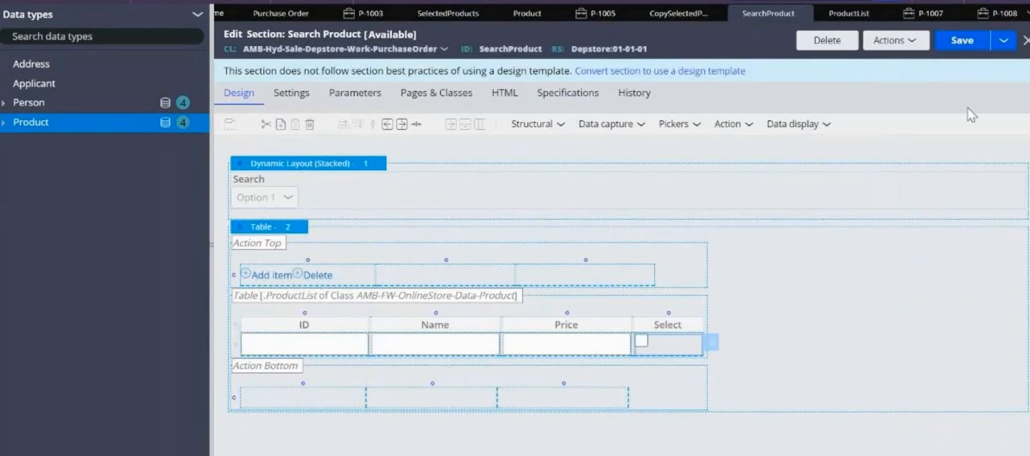
{"action": "left_click", "coordinate": [964, 44]}
Untick products 03 to 08, keeping only 01 Laptop and 02 Desktop selected, and submit the case's Search step
{"action": "left_click", "coordinate": [1001, 14]}
{"action": "left_click", "coordinate": [895, 280]}
{"action": "left_click", "coordinate": [893, 309]}
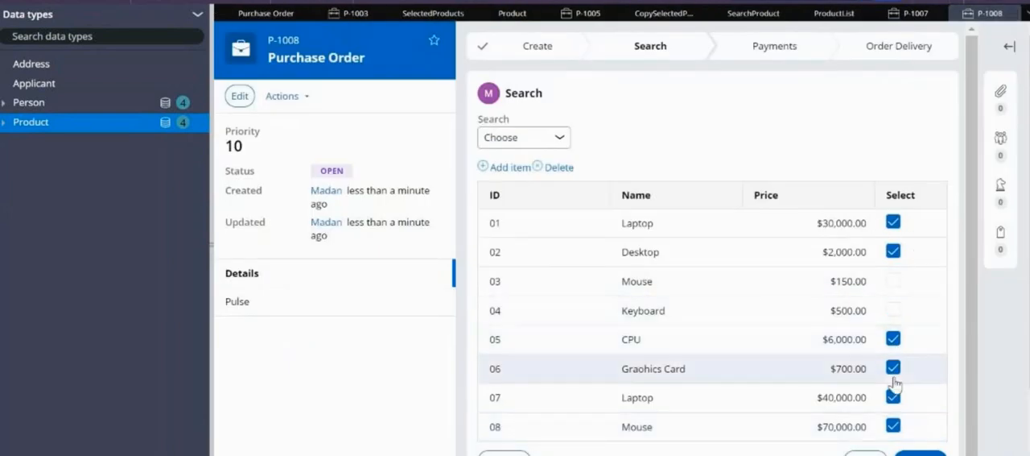
{"action": "left_click", "coordinate": [894, 368]}
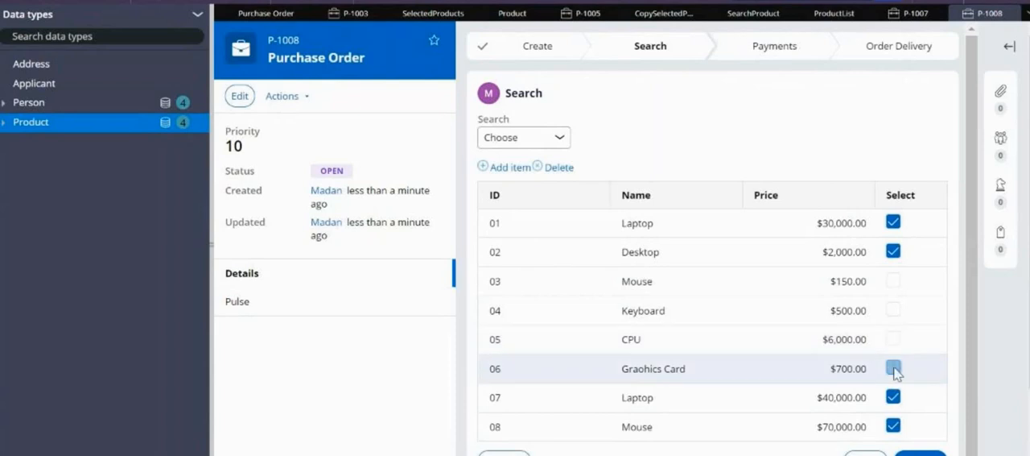
{"action": "left_click", "coordinate": [894, 396]}
{"action": "left_click", "coordinate": [893, 425]}
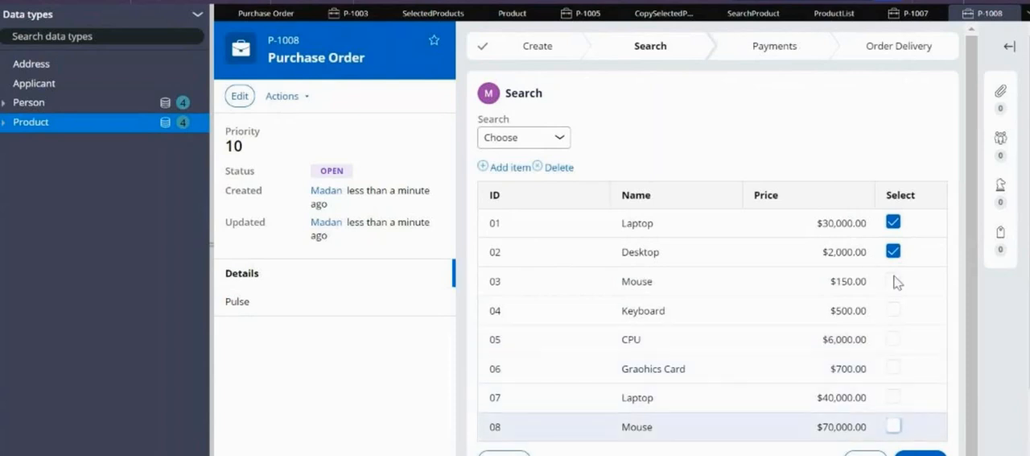
{"action": "left_click", "coordinate": [919, 452]}
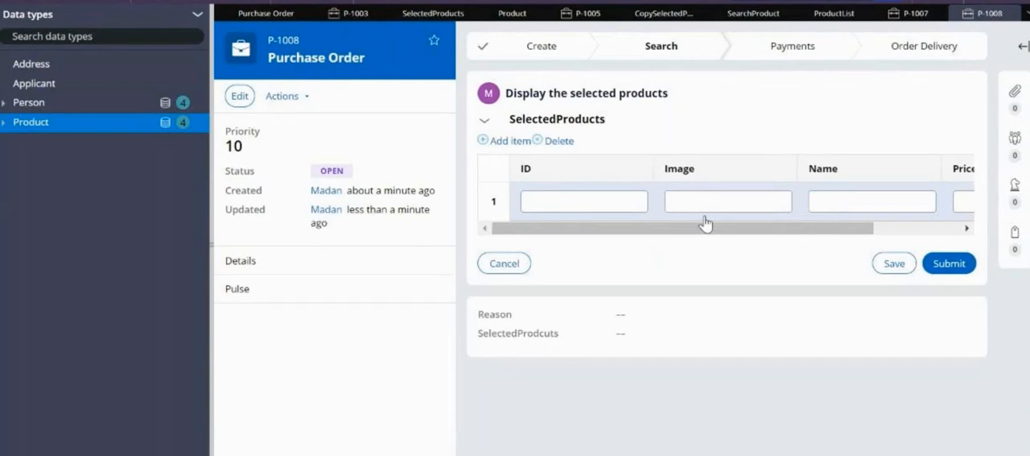
Review the target and source of the append action in the CopySelectedProducts data transform, and return to the Purchase Order case
{"action": "left_click", "coordinate": [648, 16]}
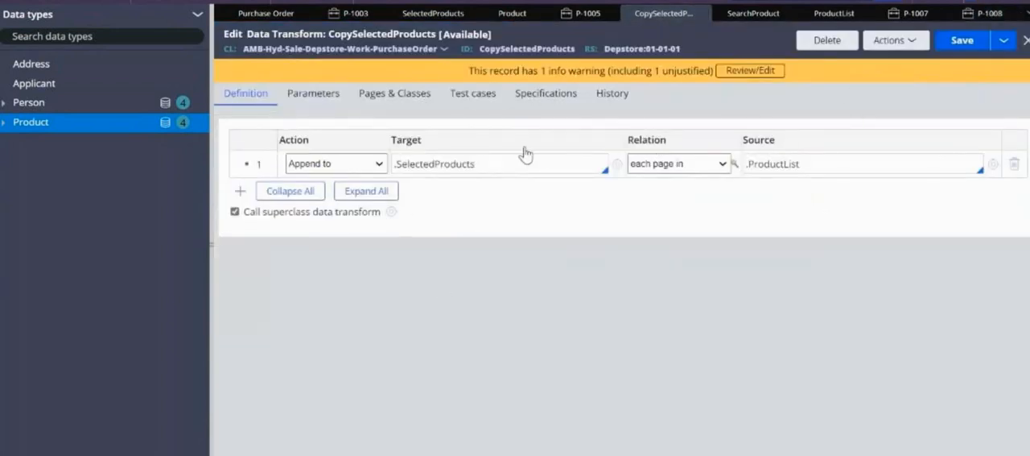
{"action": "left_click_drag", "start_coordinate": [490, 164], "coordinate": [395, 164]}
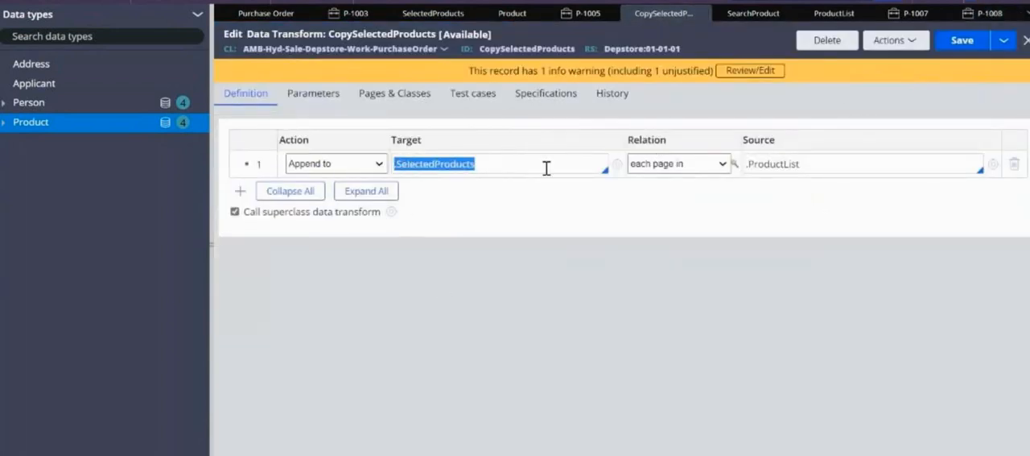
{"action": "left_click_drag", "start_coordinate": [802, 163], "coordinate": [741, 165]}
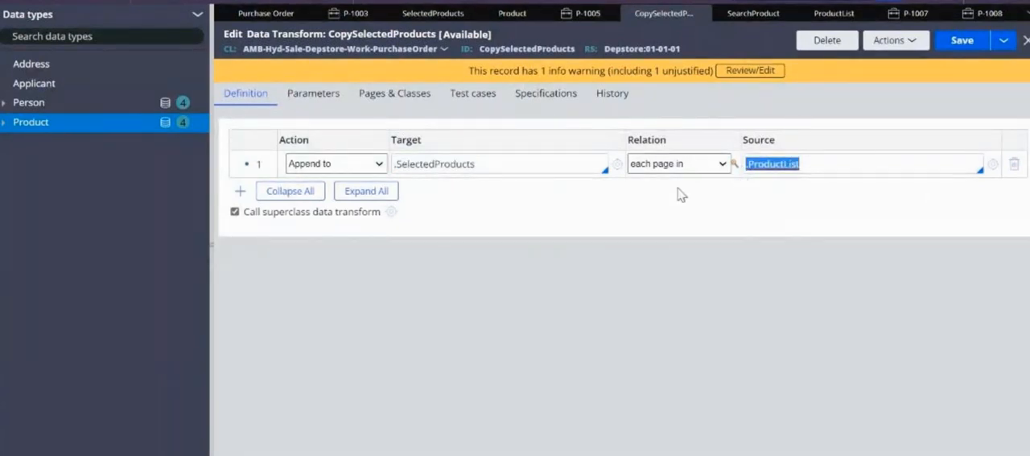
{"action": "left_click", "coordinate": [769, 163]}
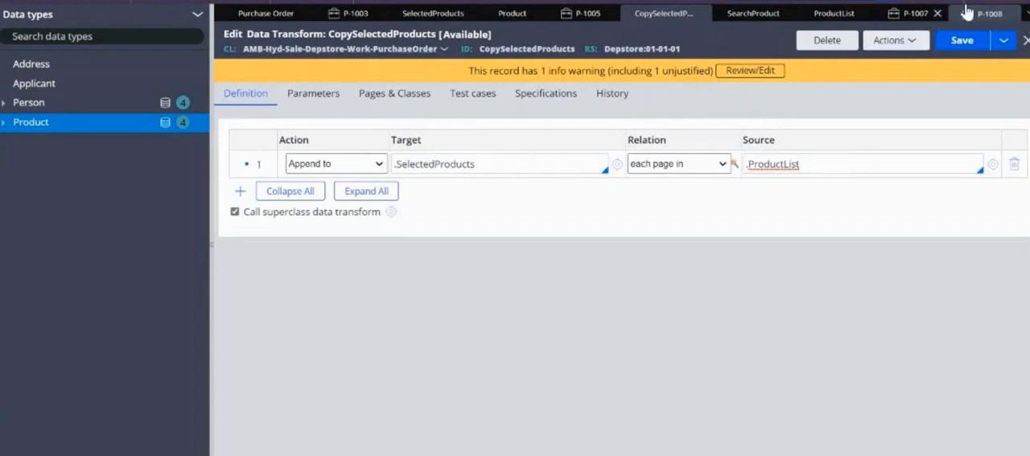
{"action": "mouse_move", "coordinate": [981, 18]}
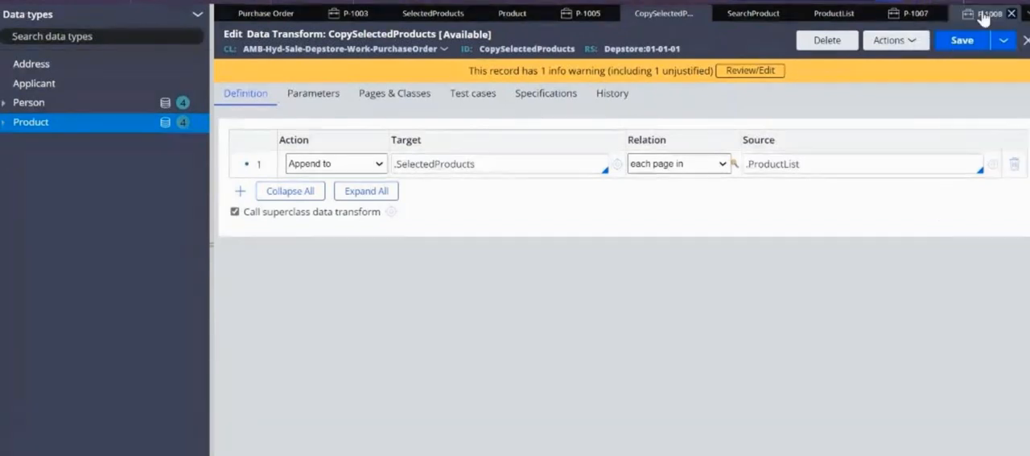
{"action": "left_click", "coordinate": [984, 14]}
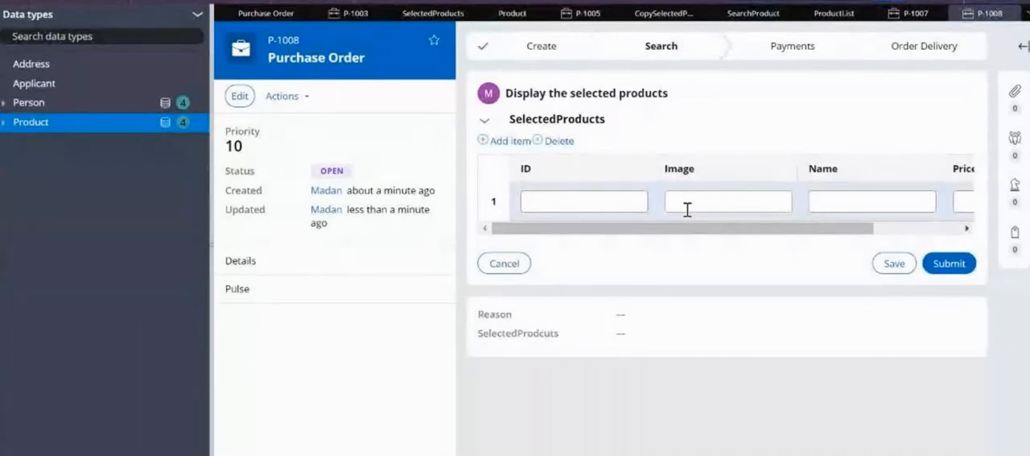
Create a new Purchase Order case and submit its Search step with products 01 Laptop and 03 Mouse selected
{"action": "left_click", "coordinate": [508, 1]}
{"action": "mouse_move", "coordinate": [537, 9]}
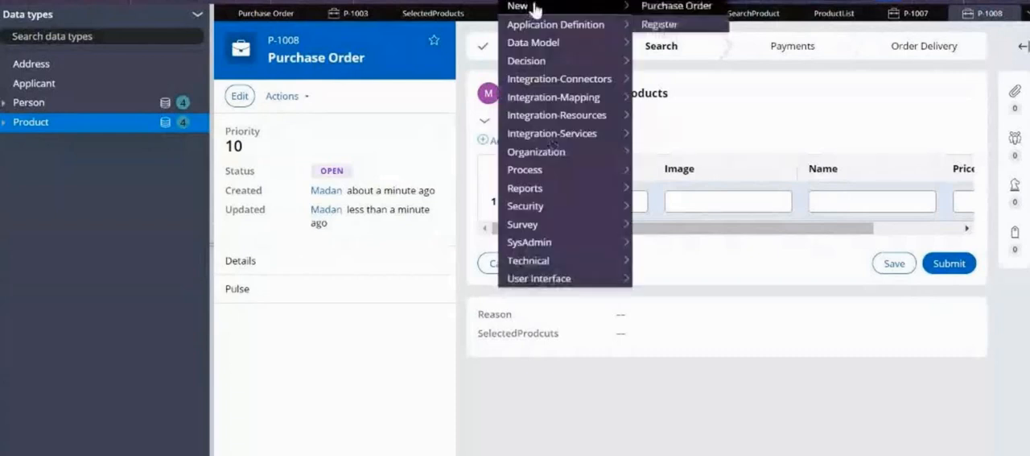
{"action": "left_click", "coordinate": [668, 8]}
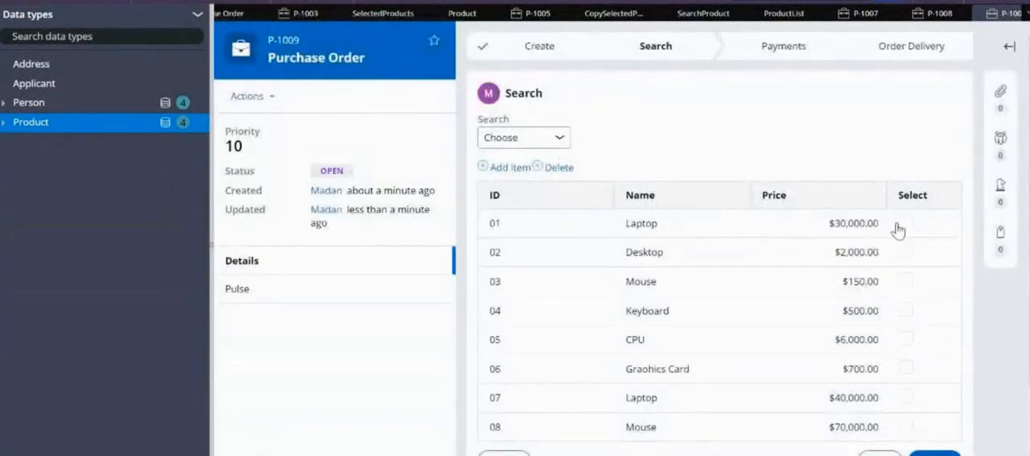
{"action": "left_click", "coordinate": [905, 224]}
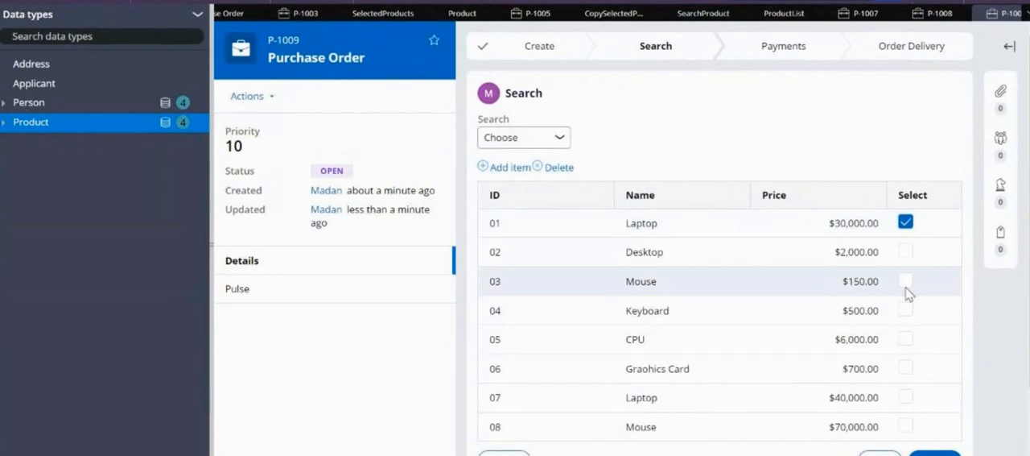
{"action": "left_click", "coordinate": [905, 280]}
{"action": "left_click", "coordinate": [934, 454]}
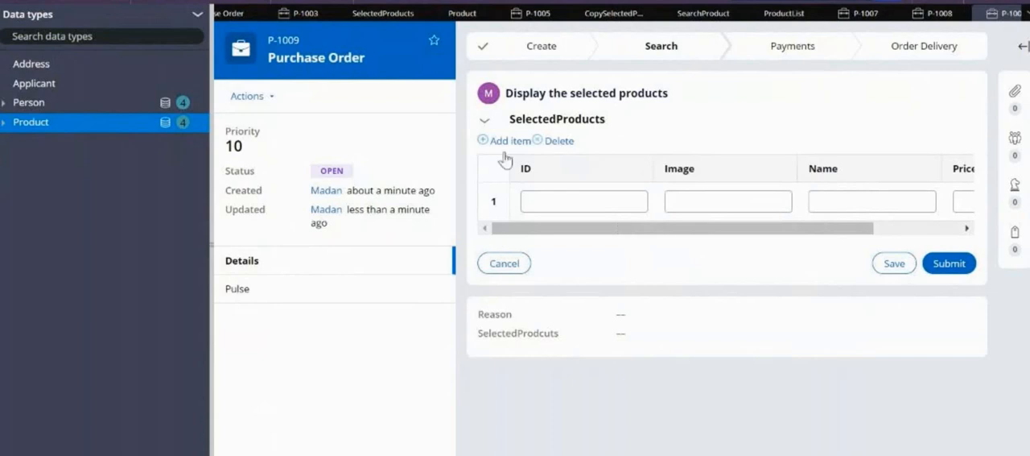
Open the Search and DisplayTheSelectedProducts flow actions of the PurchaseOrder class
{"action": "left_click", "coordinate": [2, 165]}
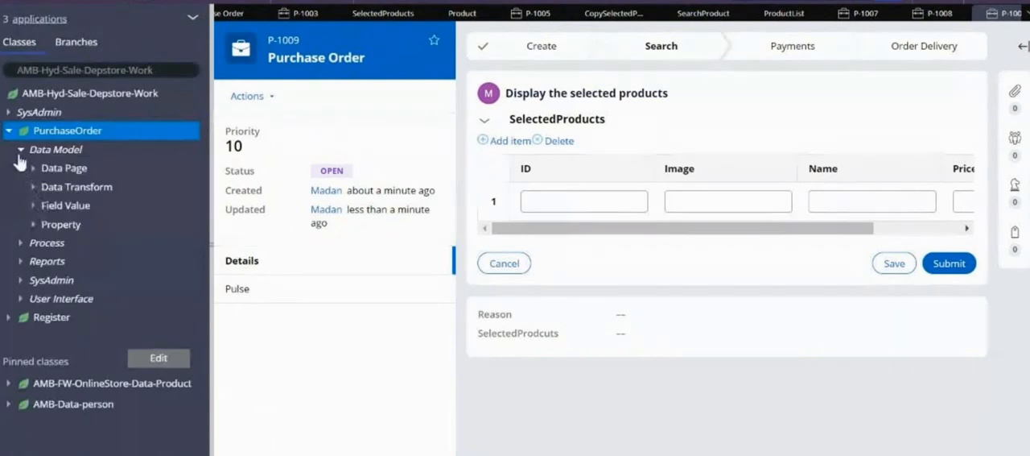
{"action": "left_click", "coordinate": [20, 150]}
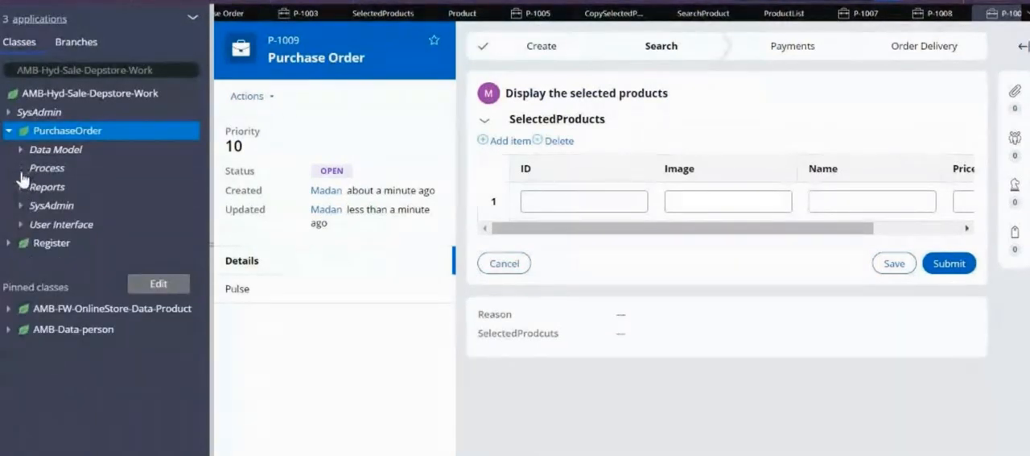
{"action": "left_click", "coordinate": [21, 169]}
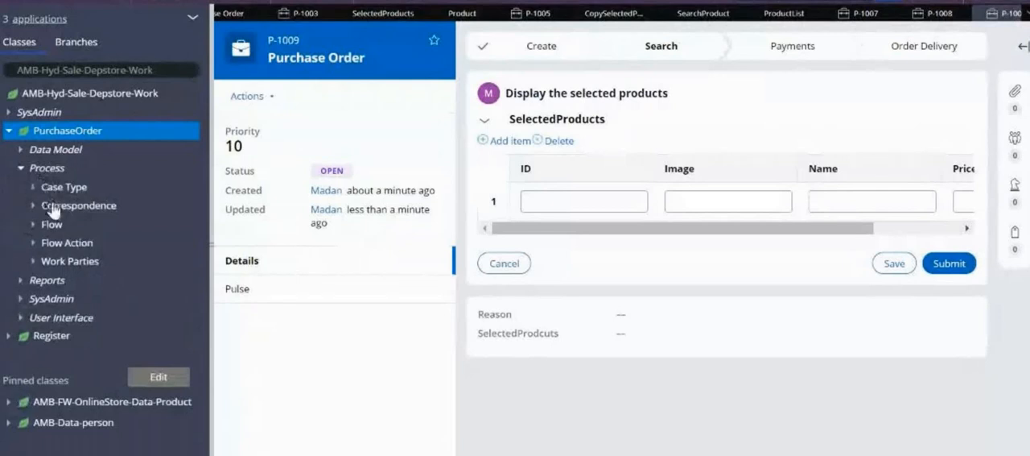
{"action": "left_click", "coordinate": [33, 244]}
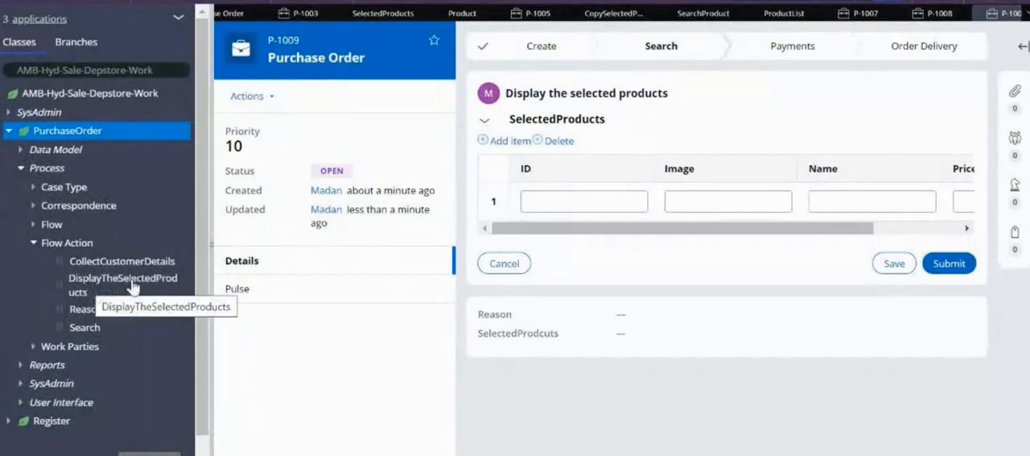
{"action": "left_click", "coordinate": [85, 327]}
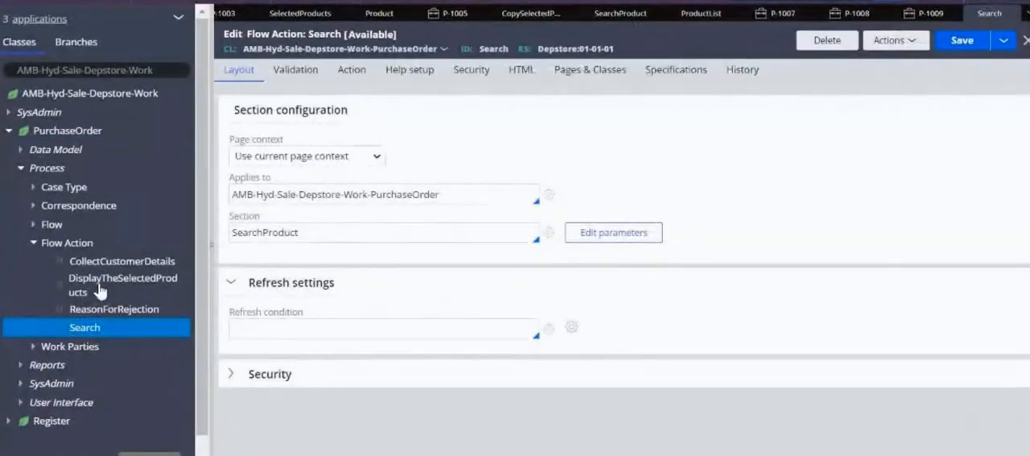
{"action": "left_click", "coordinate": [100, 288]}
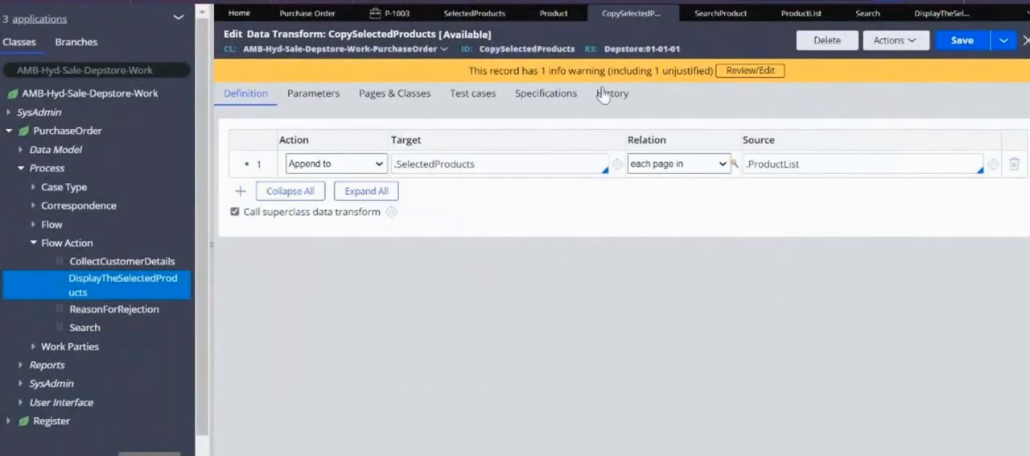
Compare the Search and DisplayTheSelectedProducts flow actions, and examine the latter's validation criteria and when its pre-processing occurs
{"action": "left_click", "coordinate": [867, 12]}
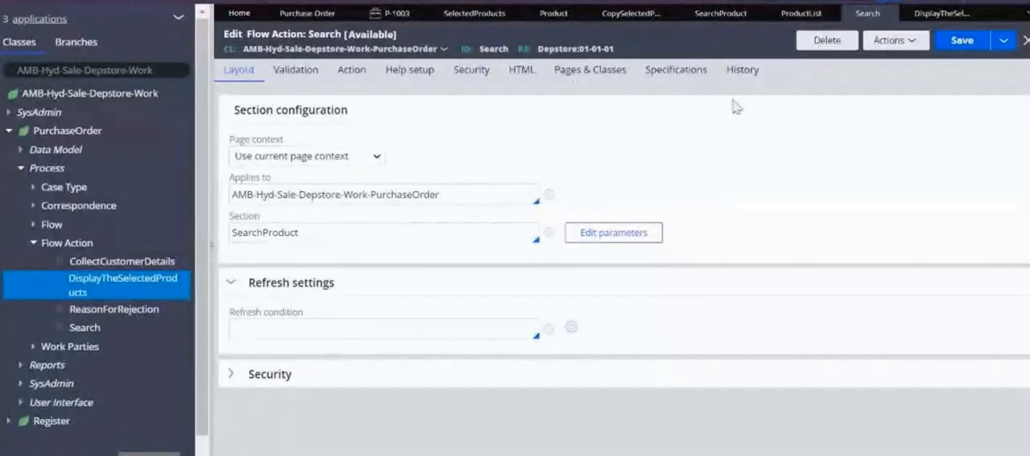
{"action": "left_click", "coordinate": [930, 16]}
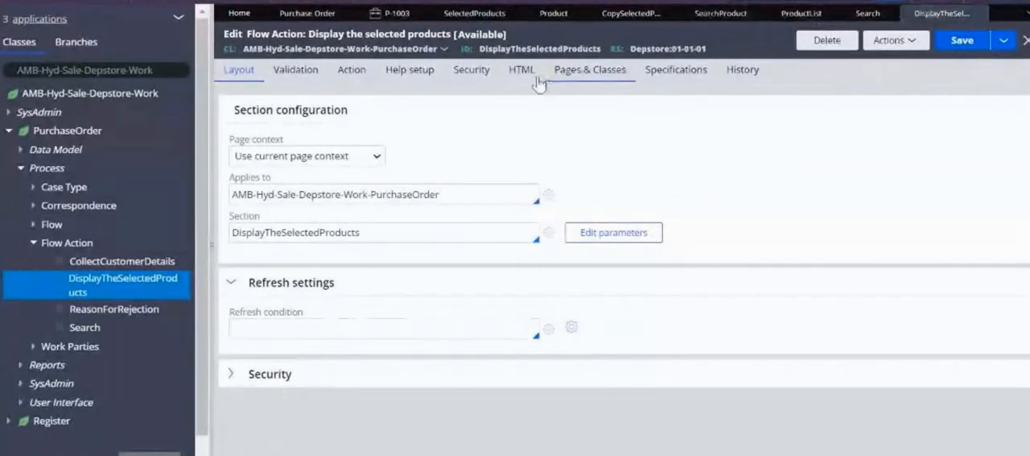
{"action": "left_click_drag", "start_coordinate": [481, 48], "coordinate": [595, 48]}
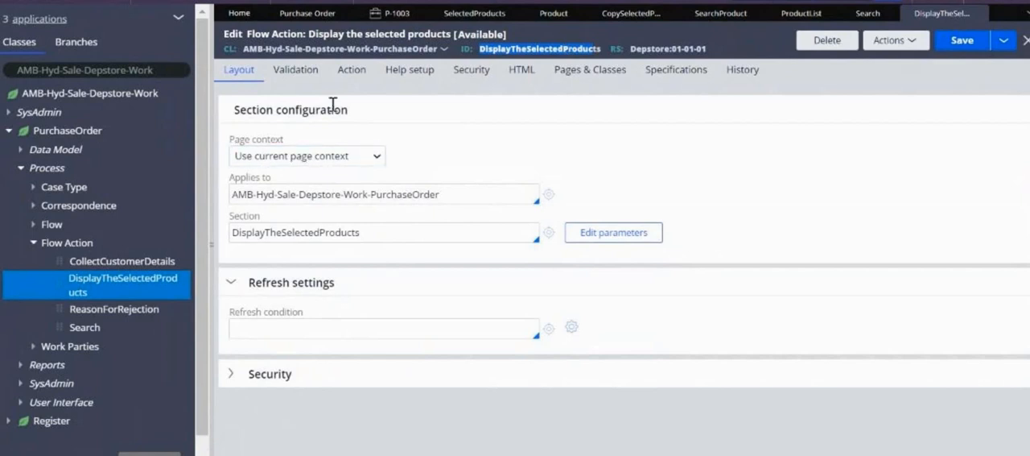
{"action": "left_click", "coordinate": [295, 79]}
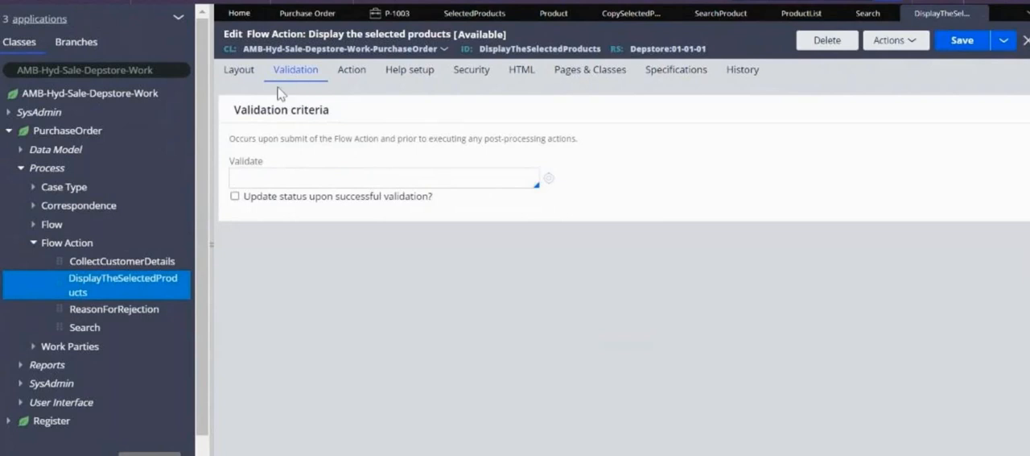
{"action": "left_click", "coordinate": [352, 73]}
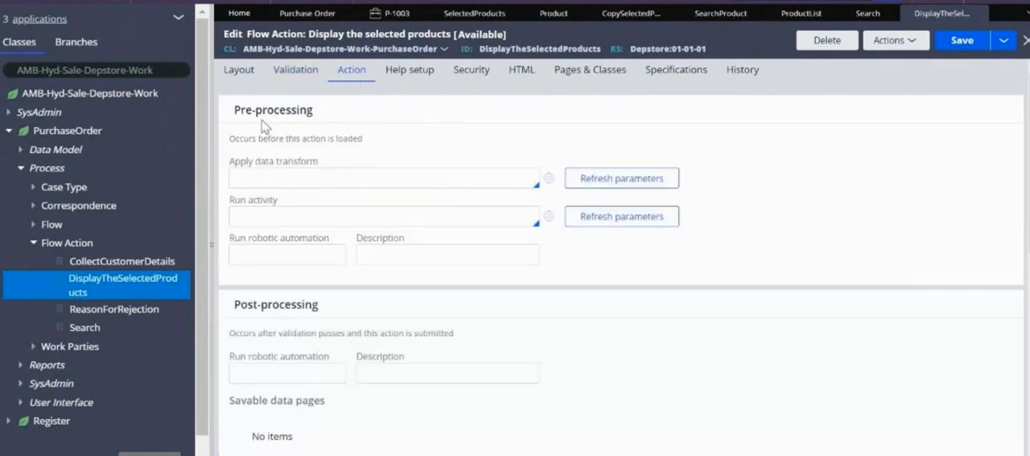
{"action": "left_click_drag", "start_coordinate": [235, 110], "coordinate": [294, 125]}
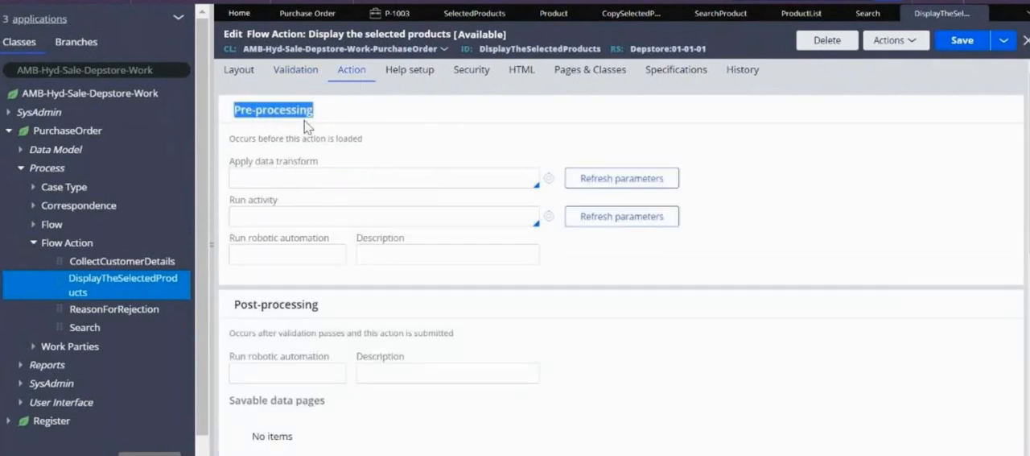
{"action": "left_click", "coordinate": [546, 322]}
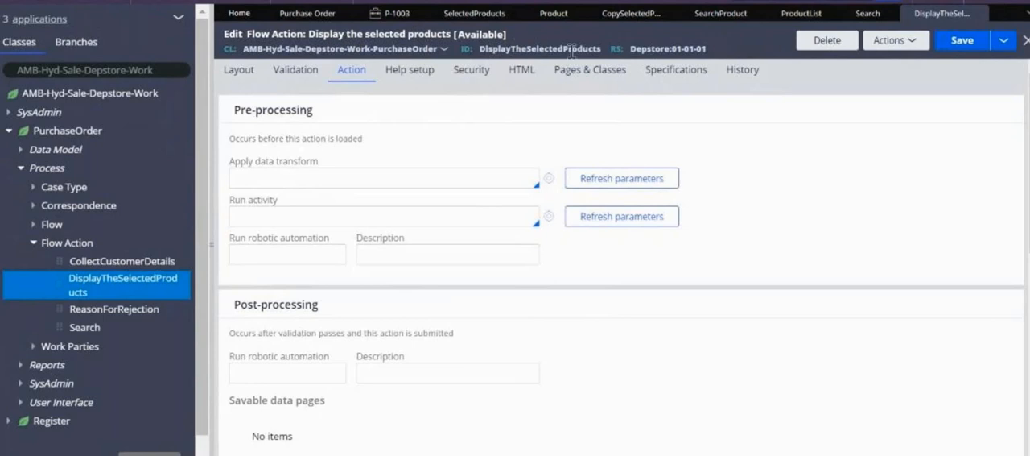
{"action": "right_click", "coordinate": [600, 48]}
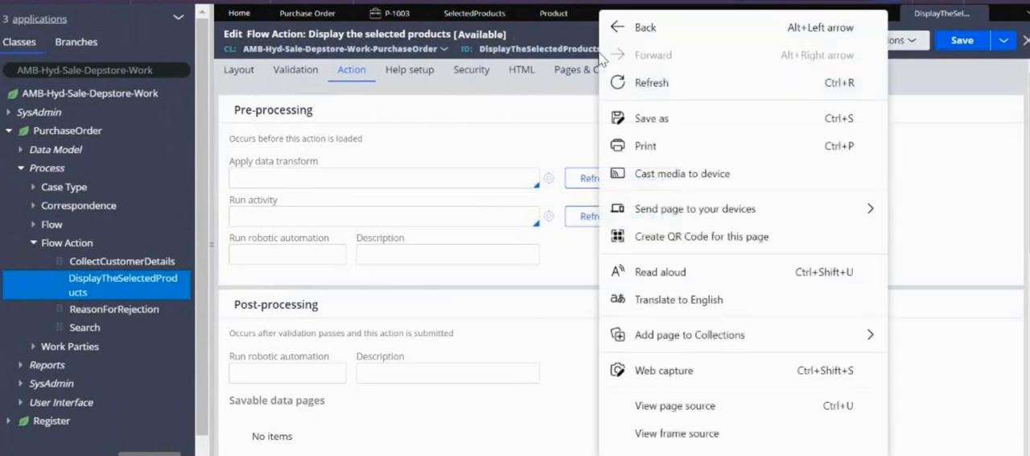
{"action": "double_click", "coordinate": [587, 48]}
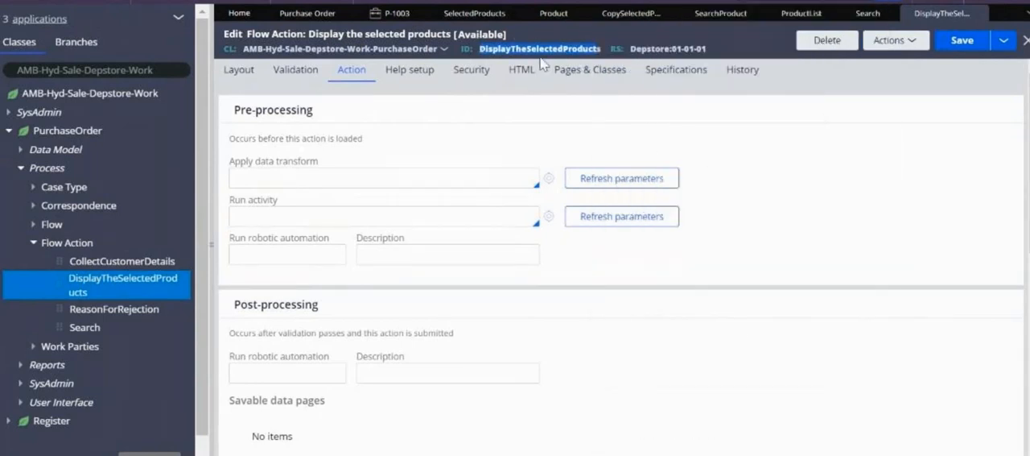
{"action": "left_click", "coordinate": [863, 18]}
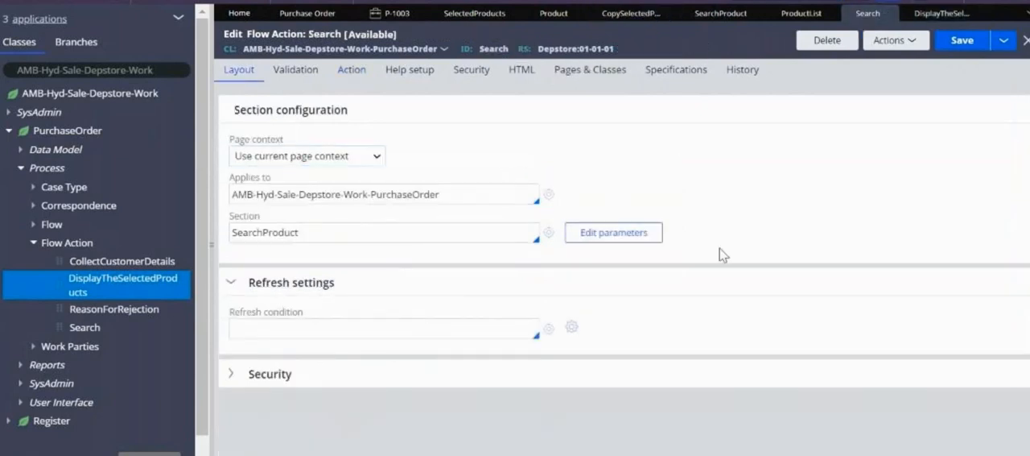
{"action": "left_click", "coordinate": [938, 16]}
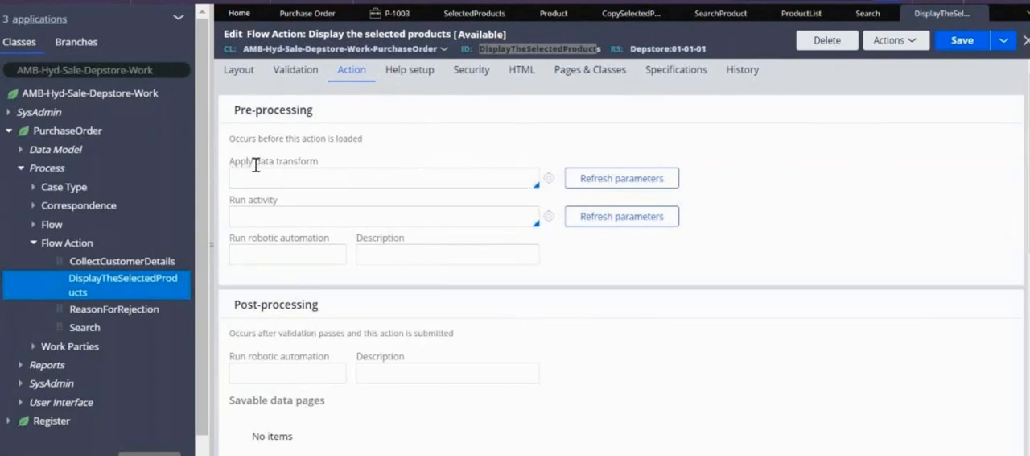
{"action": "left_click", "coordinate": [235, 137]}
{"action": "left_click_drag", "start_coordinate": [235, 137], "coordinate": [315, 137]}
{"action": "triple_click", "coordinate": [351, 137]}
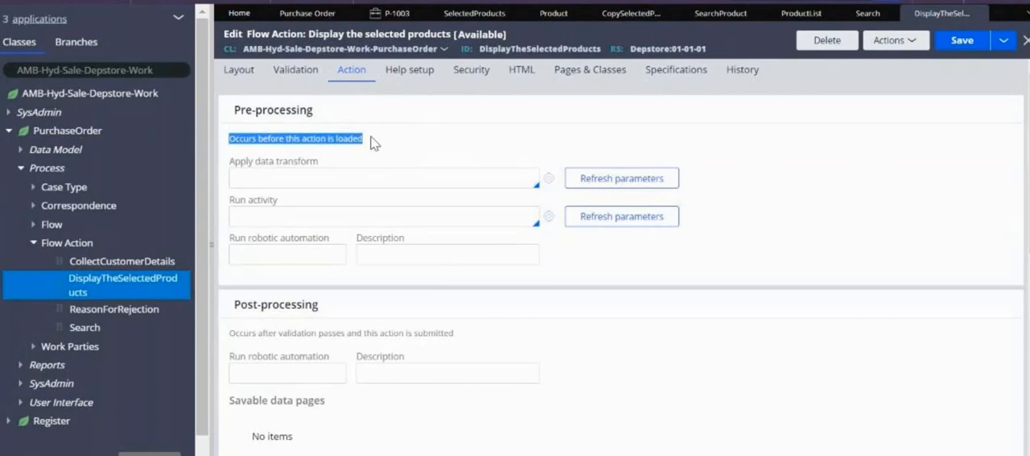
Apply the CopySelectedProducts data transform as pre-processing of the DisplayTheSelectedProducts flow action and save the rule
{"action": "left_click", "coordinate": [297, 170]}
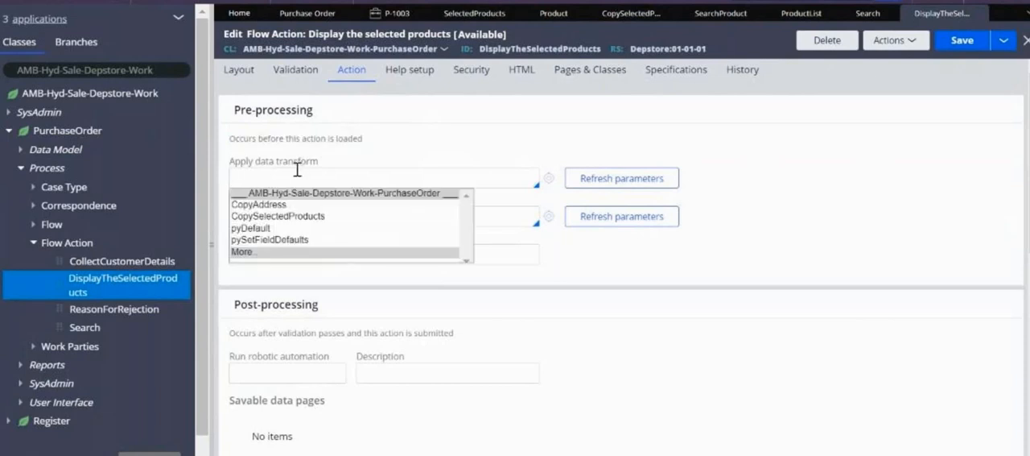
{"action": "key", "text": "Down"}
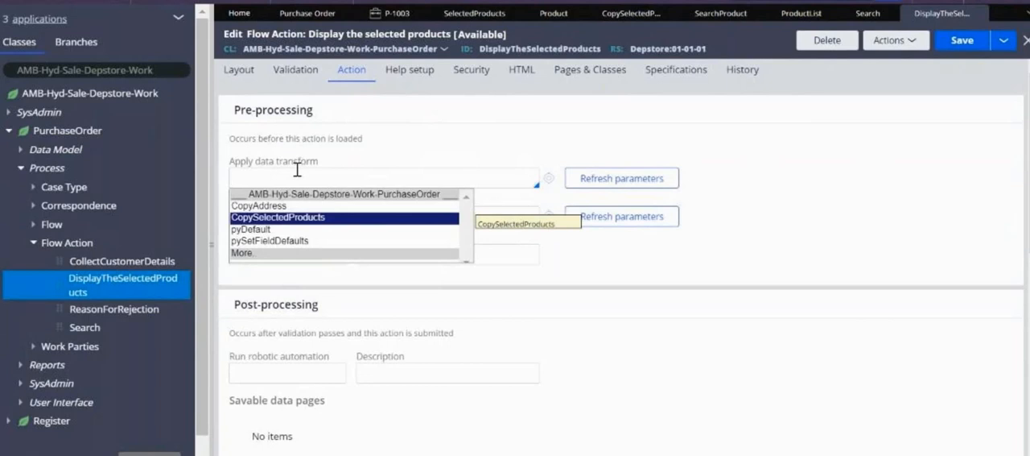
{"action": "key", "text": "Return"}
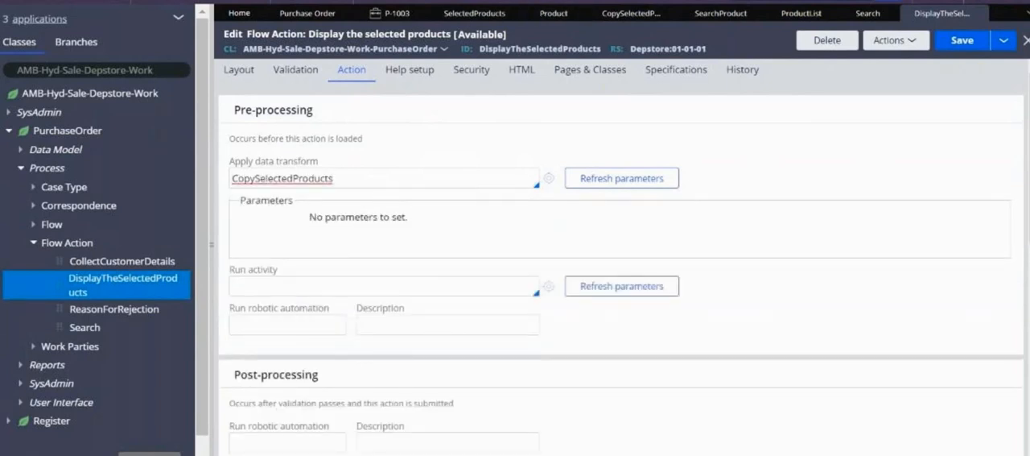
{"action": "left_click", "coordinate": [945, 46]}
Create a new Purchase Order case, submit its Search step with 01 Laptop and 03 Mouse ticked, and review the SelectedProducts list
{"action": "left_click", "coordinate": [512, 2]}
{"action": "mouse_move", "coordinate": [564, 7]}
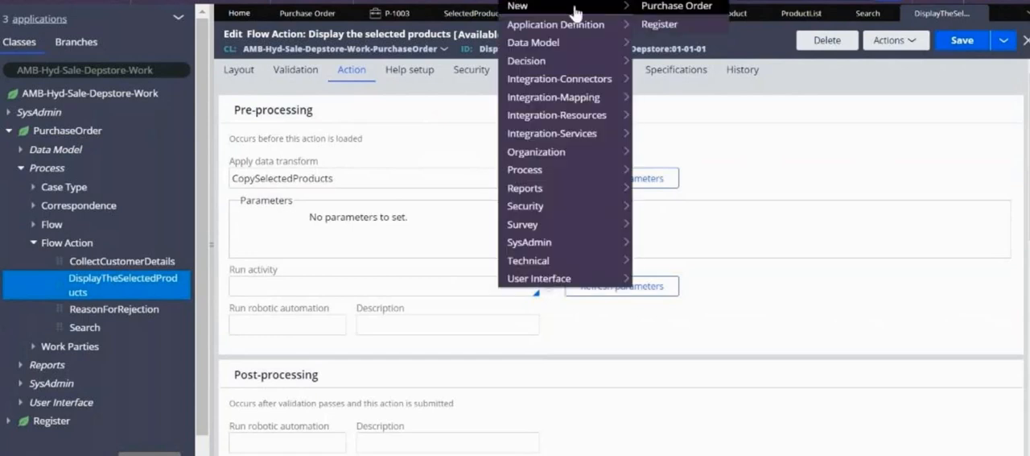
{"action": "left_click", "coordinate": [680, 6]}
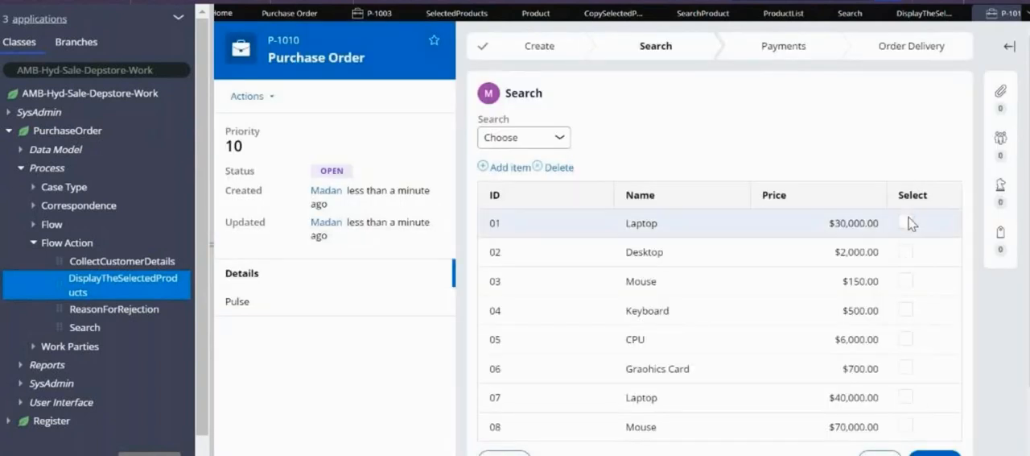
{"action": "left_click", "coordinate": [906, 221]}
{"action": "left_click", "coordinate": [906, 281]}
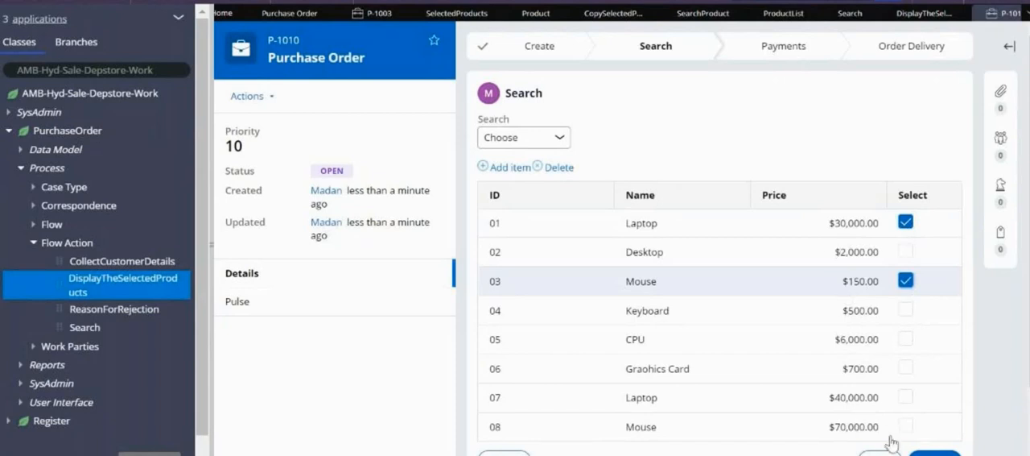
{"action": "left_click", "coordinate": [933, 453]}
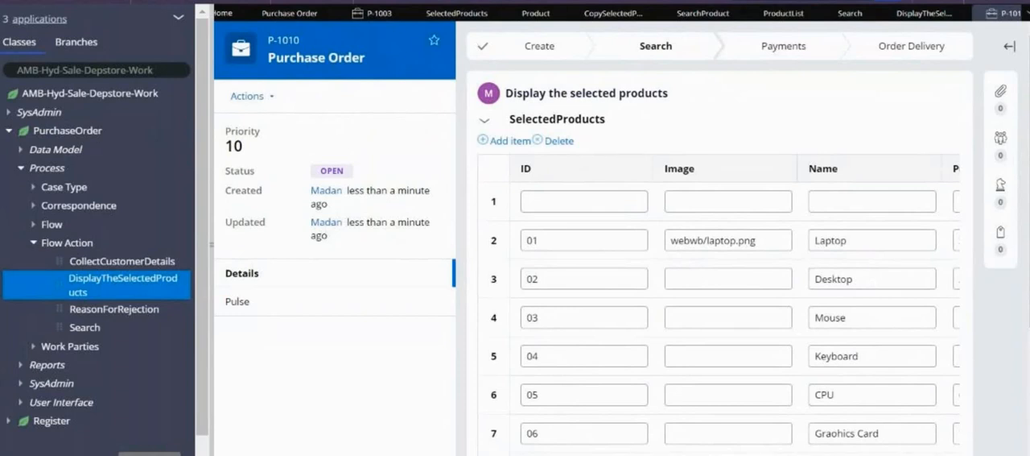
{"action": "scroll", "coordinate": [718, 322], "scroll_direction": "right", "scroll_amount": 3}
{"action": "scroll", "coordinate": [534, 271], "scroll_direction": "left", "scroll_amount": 3}
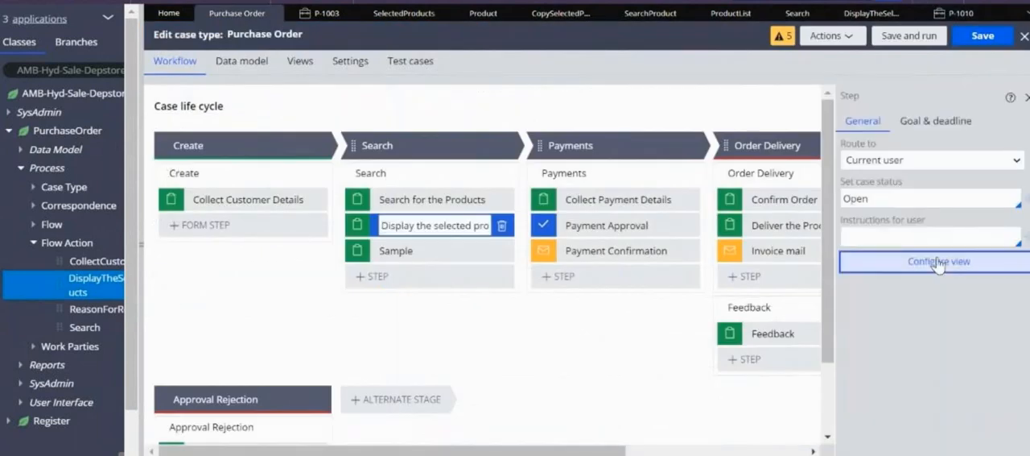
Remove the Image field from SelectedProducts in the view of the Display the selected products step and save the case type
{"action": "left_click", "coordinate": [944, 262]}
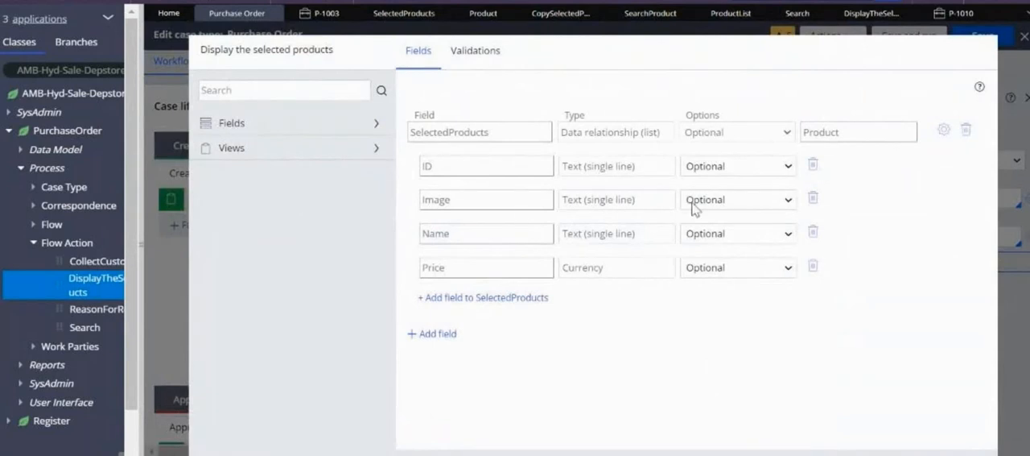
{"action": "left_click", "coordinate": [813, 199]}
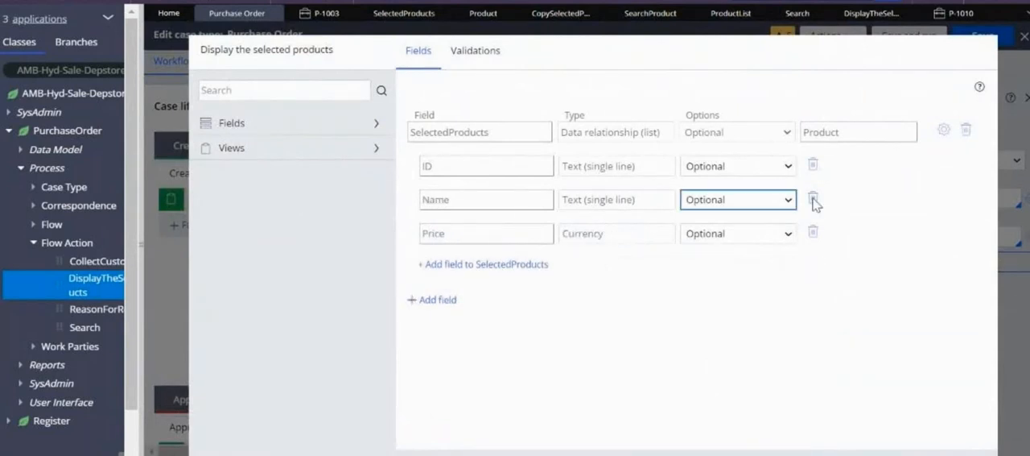
{"action": "left_click", "coordinate": [917, 454]}
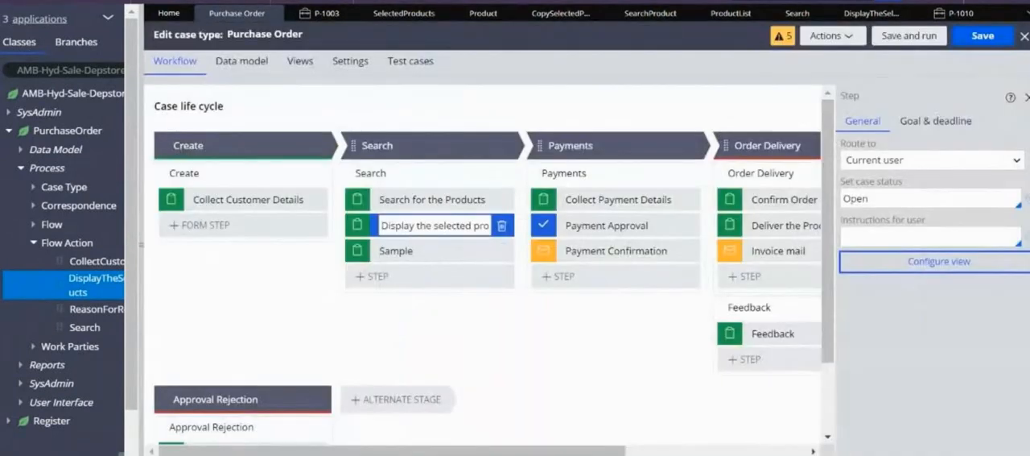
{"action": "left_click", "coordinate": [983, 36]}
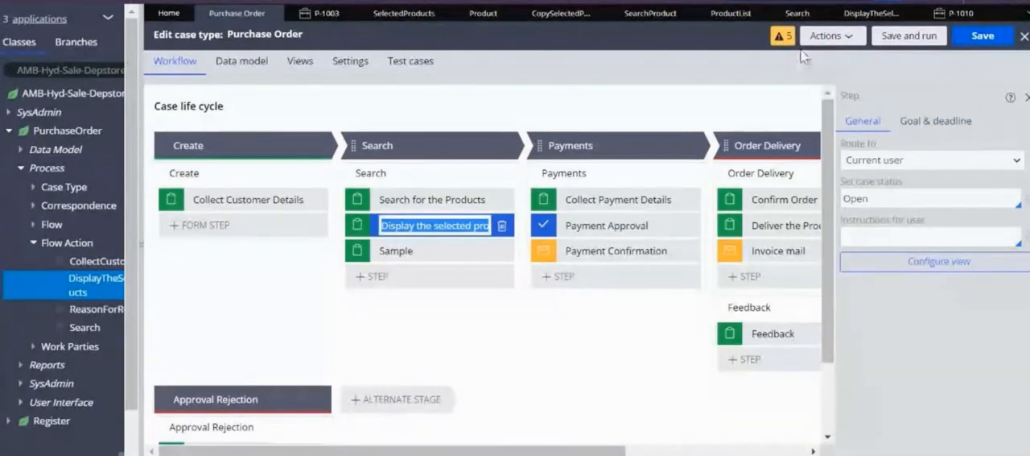
Enter .pySelected=="true" as the condition for appending the .ProductList pages to .SelectedProducts in the CopySelectedProducts data transform
{"action": "left_click", "coordinate": [555, 18]}
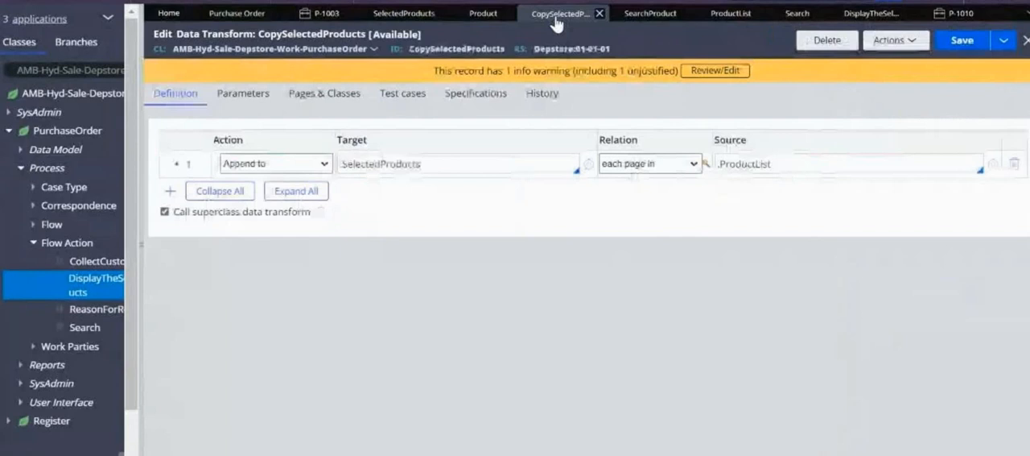
{"action": "left_click", "coordinate": [706, 168]}
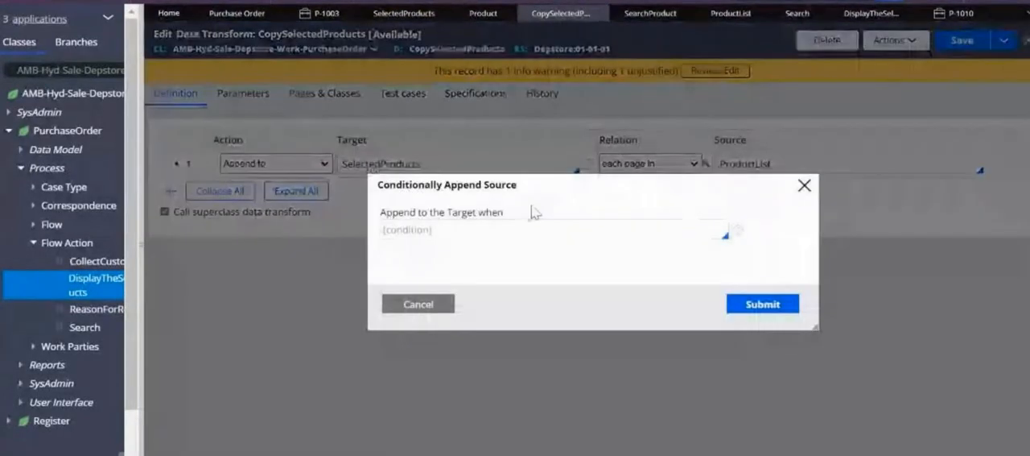
{"action": "left_click", "coordinate": [453, 225]}
{"action": "type", "text": ".py"}
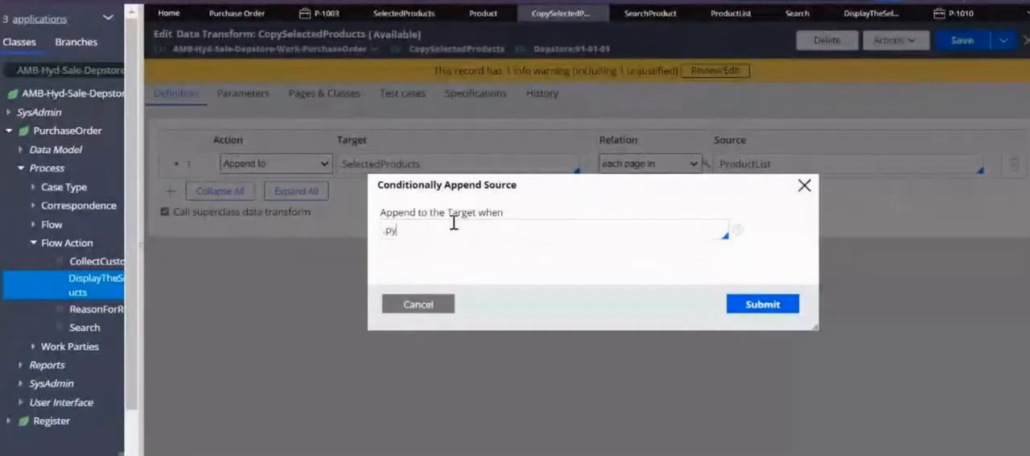
{"action": "key", "text": "Caps_Lock"}
{"action": "type", "text": "S"}
{"action": "key", "text": "Caps_Lock"}
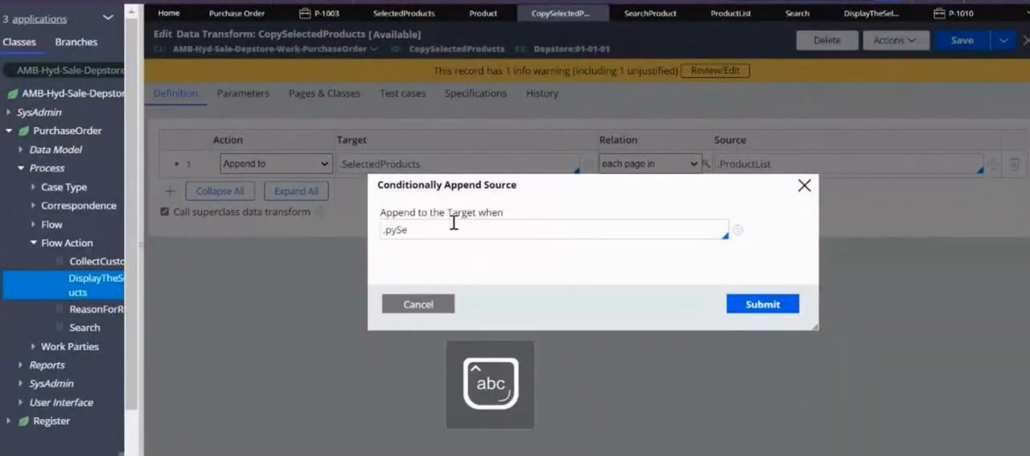
{"action": "type", "text": "ected=="}
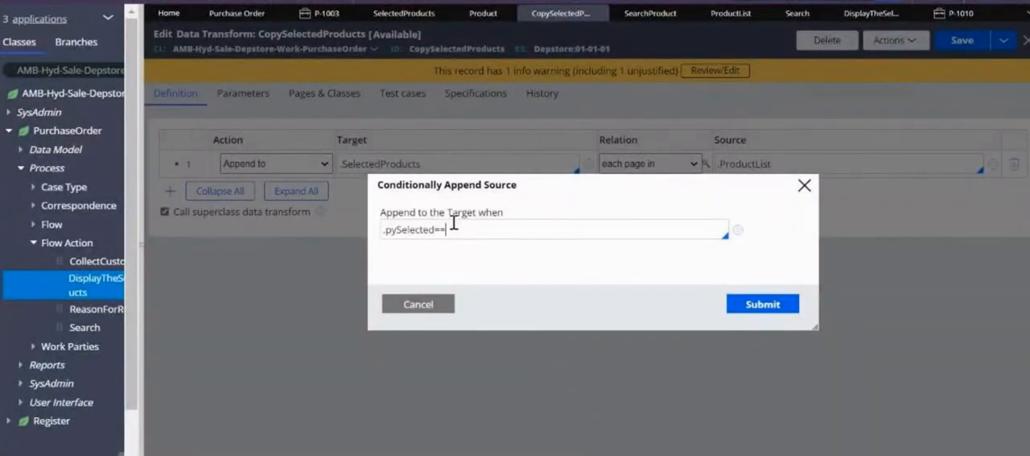
{"action": "type", "text": "\"true\""}
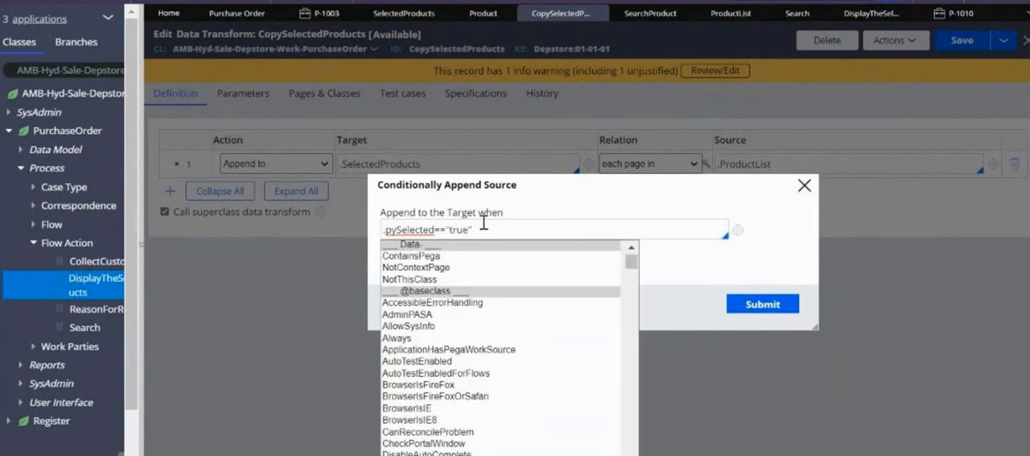
Rewrite the append condition as "pySelected"=="true", submit it and save the CopySelectedProducts data transform
{"action": "left_click", "coordinate": [499, 229]}
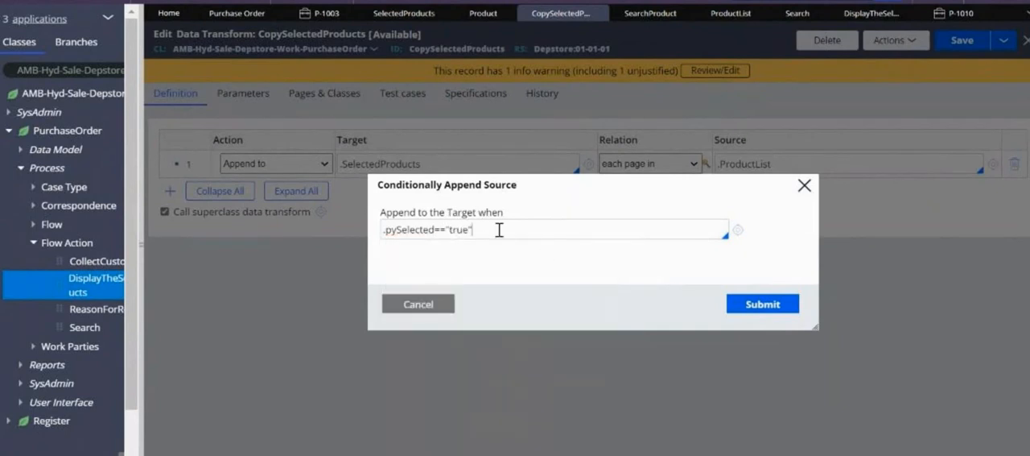
{"action": "key", "text": "BackSpace"}
{"action": "key", "text": "BackSpace"}
{"action": "key", "text": "BackSpace"}
{"action": "key", "text": "BackSpace"}
{"action": "key", "text": "BackSpace"}
{"action": "key", "text": "BackSpace"}
{"action": "key", "text": "BackSpace"}
{"action": "key", "text": "BackSpace"}
{"action": "key", "text": "BackSpace"}
{"action": "key", "text": "BackSpace"}
{"action": "key", "text": "Return"}
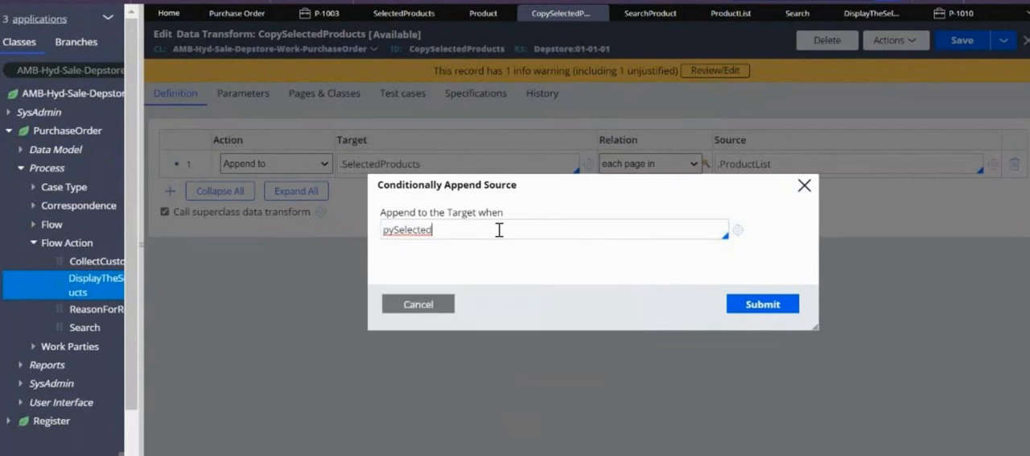
{"action": "type", "text": "==\"true"}
{"action": "left_click", "coordinate": [753, 306]}
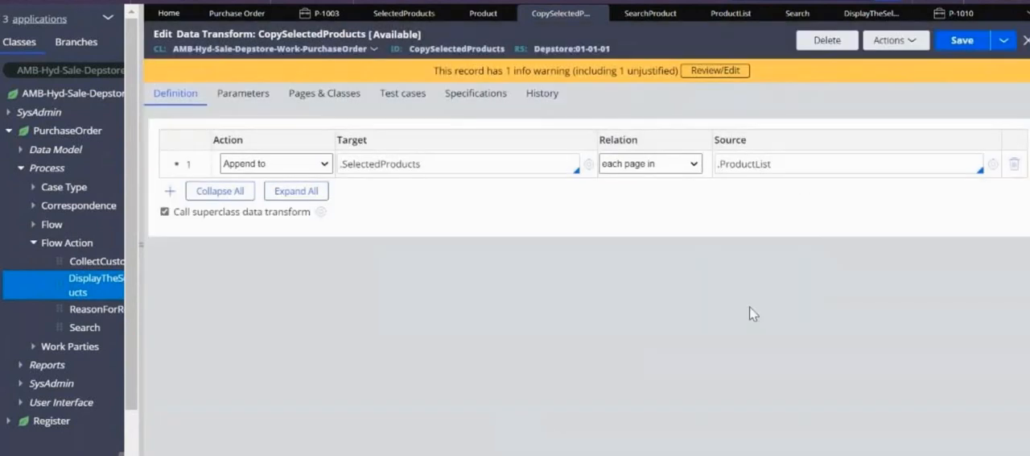
{"action": "left_click", "coordinate": [957, 44]}
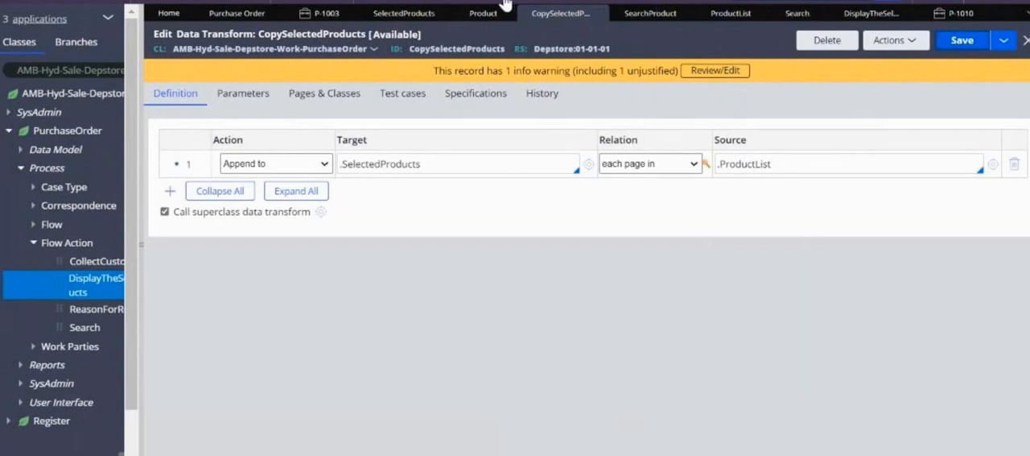
Create a new Purchase Order case and submit its Search step with 01 Laptop and 04 Keyboard ticked
{"action": "left_click", "coordinate": [648, 13]}
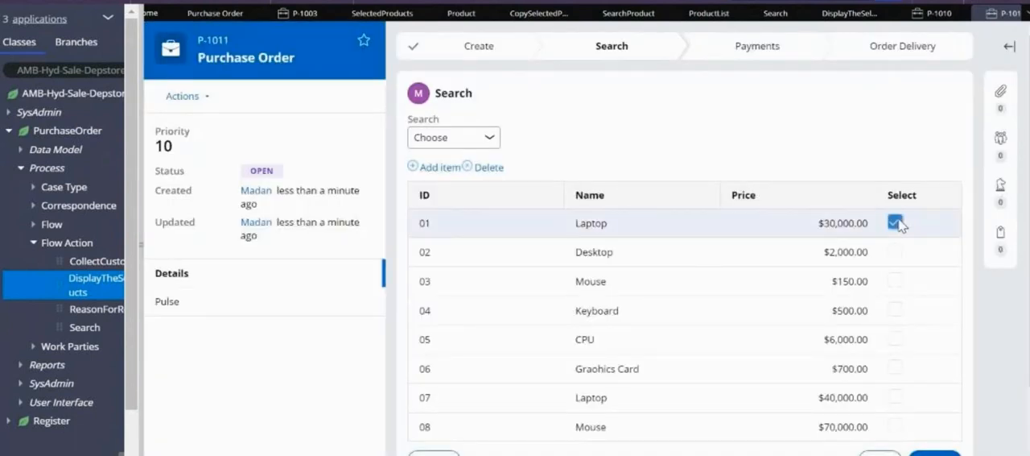
{"action": "left_click", "coordinate": [895, 310]}
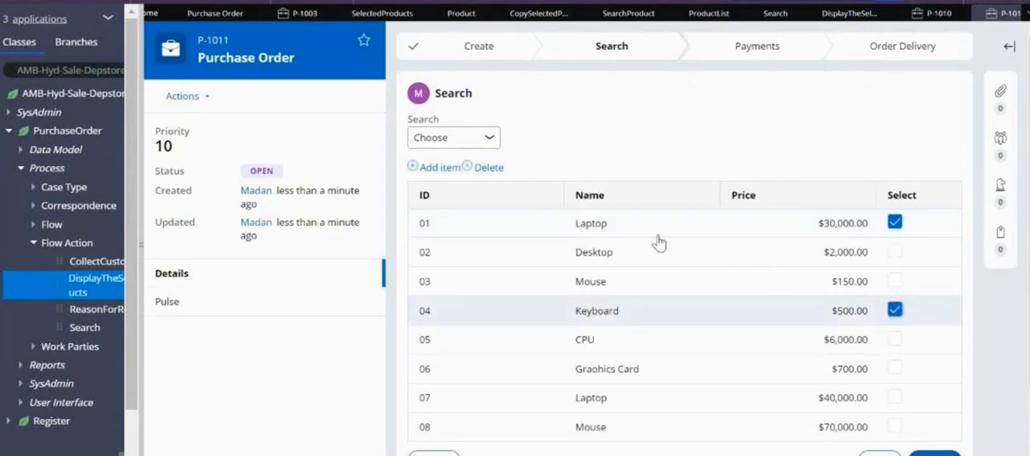
{"action": "left_click", "coordinate": [934, 453]}
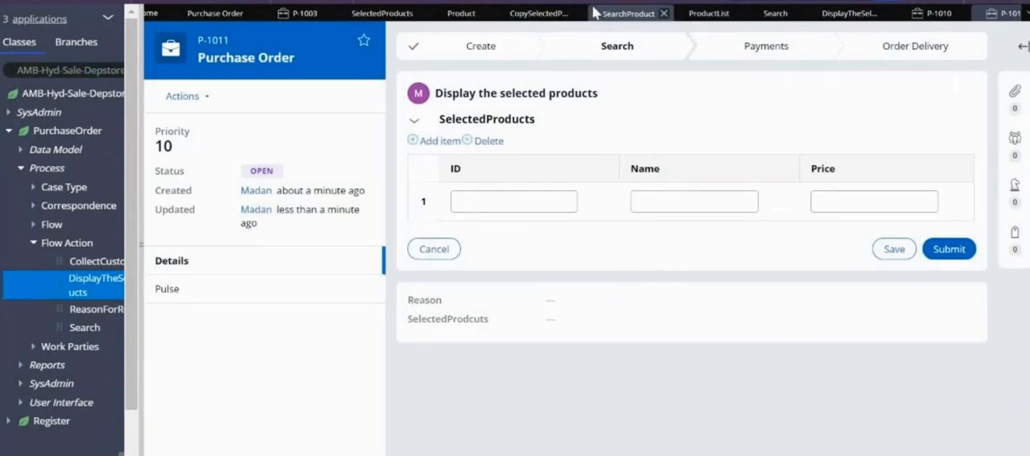
Correct the append condition in CopySelectedProducts to .pySelected=="true" and save the data transform
{"action": "left_click", "coordinate": [542, 16]}
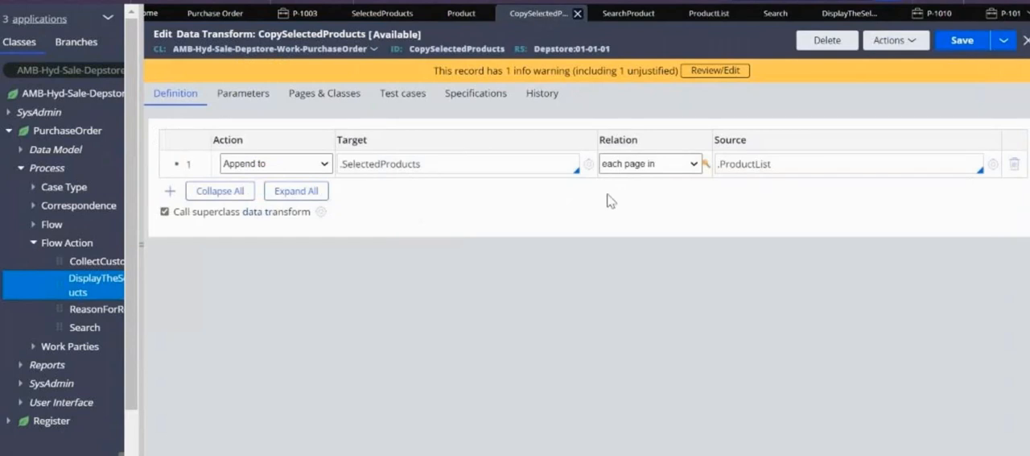
{"action": "left_click", "coordinate": [706, 165]}
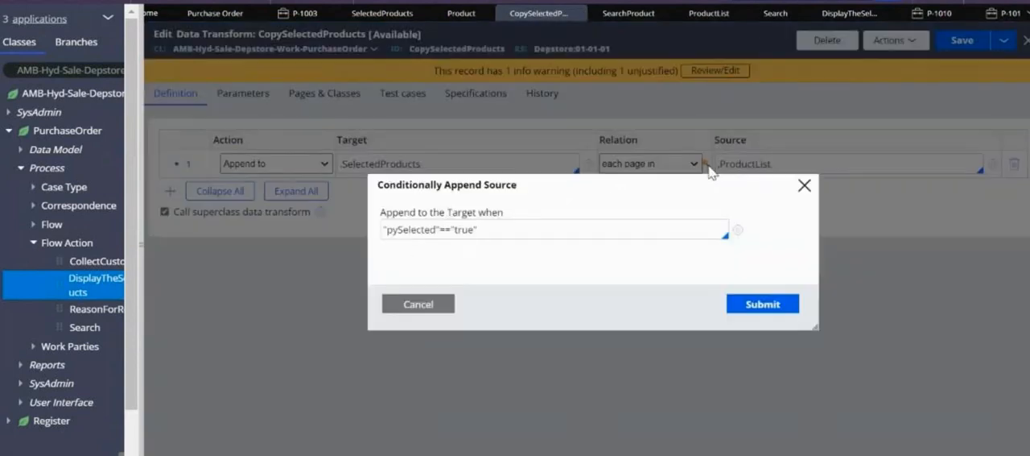
{"action": "left_click", "coordinate": [392, 231]}
{"action": "key", "text": "BackSpace"}
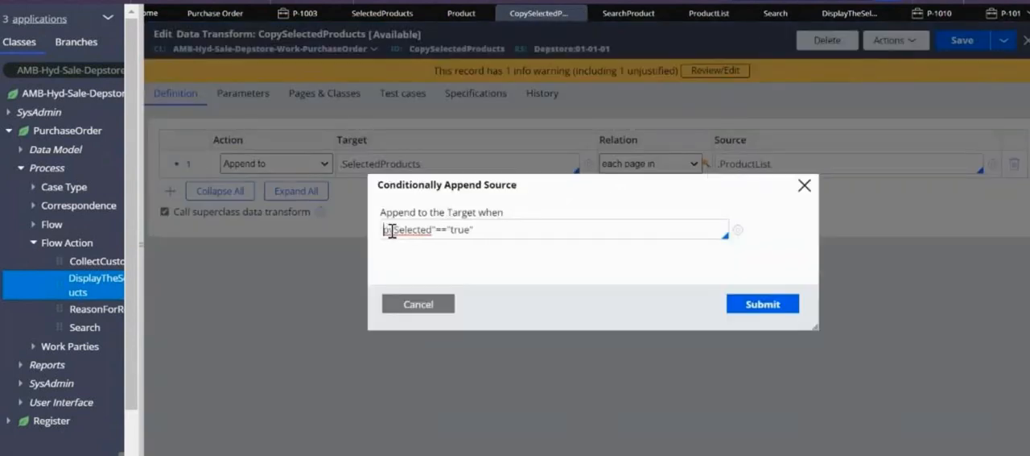
{"action": "type", "text": "."}
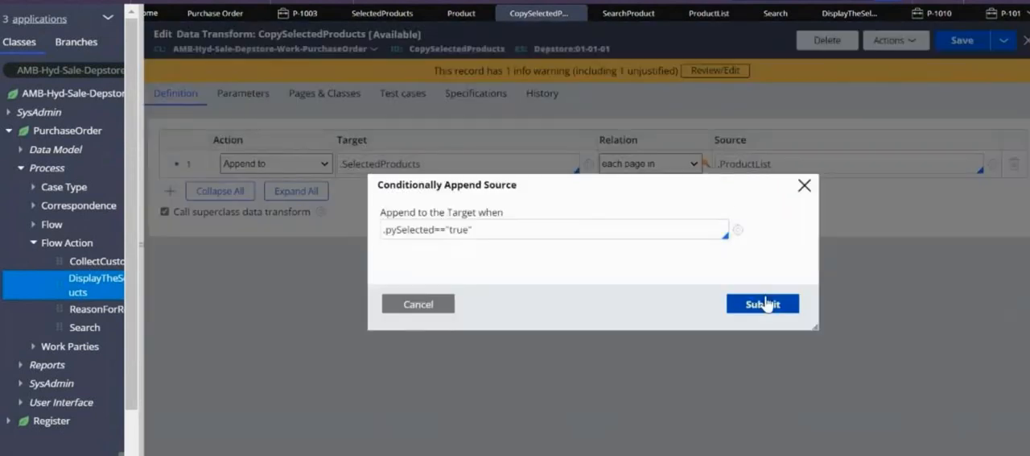
{"action": "left_click", "coordinate": [763, 303]}
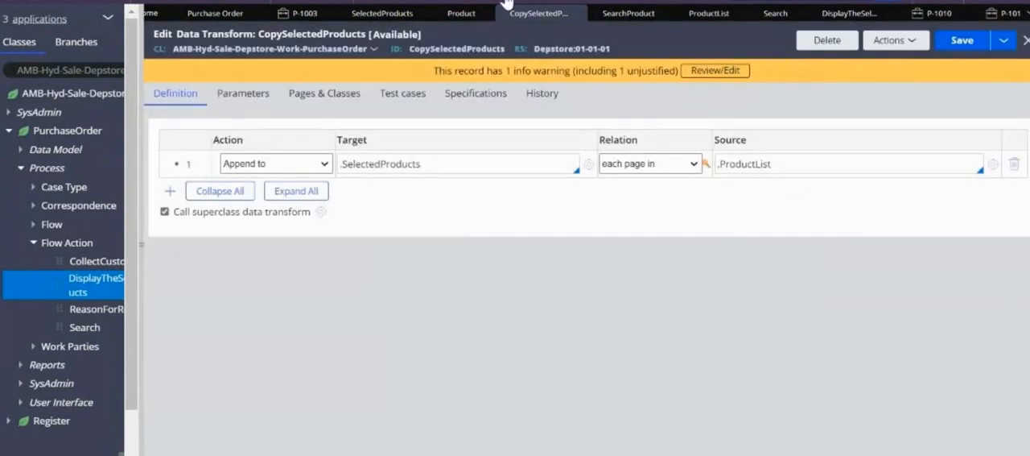
Test the corrected condition in another new Purchase Order case by submitting its Search step with 01 Laptop and 04 Keyboard ticked
{"action": "left_click", "coordinate": [505, 4]}
{"action": "left_click", "coordinate": [692, 10]}
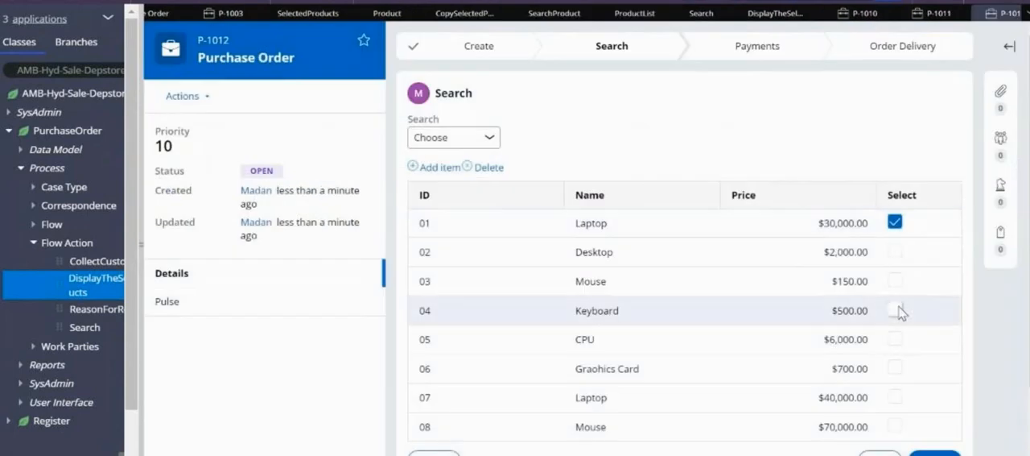
{"action": "left_click", "coordinate": [895, 309]}
{"action": "left_click", "coordinate": [932, 452]}
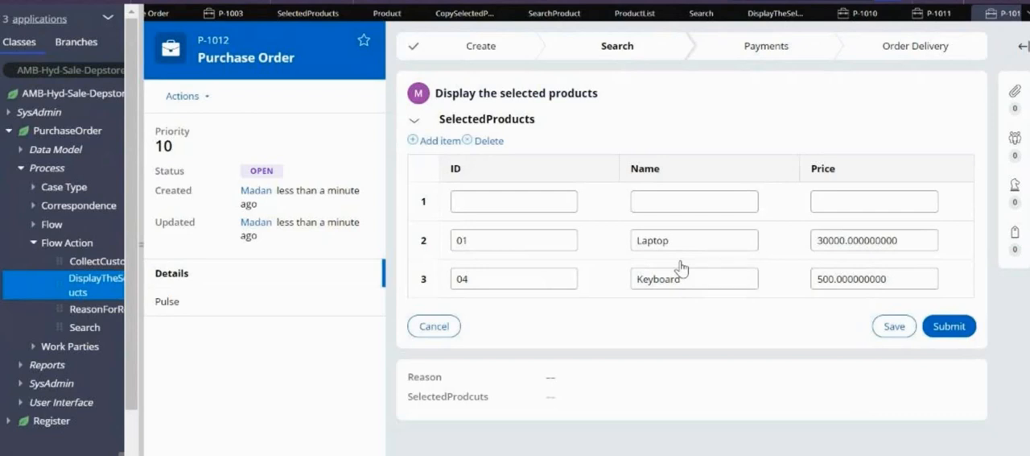
Remove the CopySelectedProducts data transform from the pre-processing of the DisplayTheSelectedProducts flow action and save the rule
{"action": "left_click", "coordinate": [771, 16]}
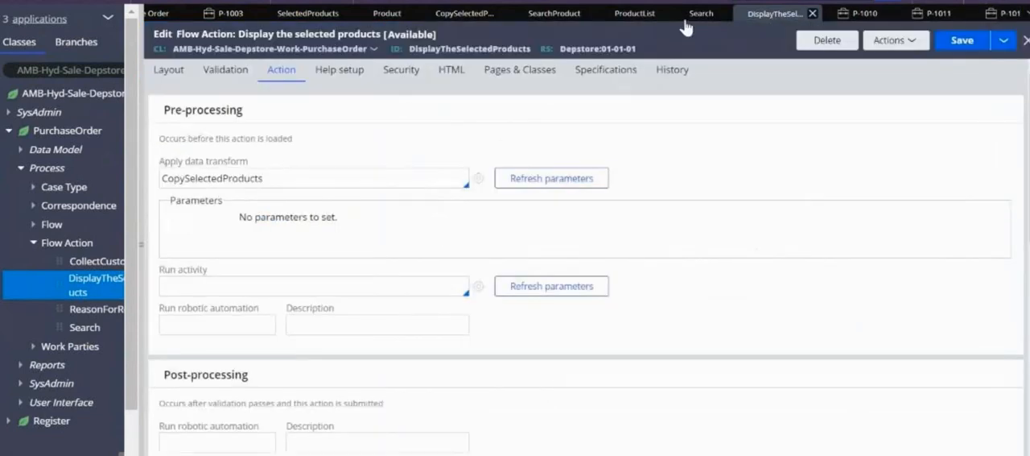
{"action": "left_click", "coordinate": [267, 180]}
{"action": "key", "text": "BackSpace"}
{"action": "key", "text": "BackSpace"}
{"action": "key", "text": "BackSpace"}
{"action": "key", "text": "BackSpace"}
{"action": "key", "text": "BackSpace"}
{"action": "key", "text": "BackSpace"}
{"action": "key", "text": "BackSpace"}
{"action": "key", "text": "BackSpace"}
{"action": "key", "text": "BackSpace"}
{"action": "key", "text": "BackSpace"}
{"action": "key", "text": "BackSpace"}
{"action": "key", "text": "BackSpace"}
{"action": "key", "text": "BackSpace"}
{"action": "key", "text": "BackSpace"}
{"action": "key", "text": "BackSpace"}
{"action": "key", "text": "BackSpace"}
{"action": "key", "text": "BackSpace"}
{"action": "key", "text": "BackSpace"}
{"action": "key", "text": "BackSpace"}
{"action": "key", "text": "BackSpace"}
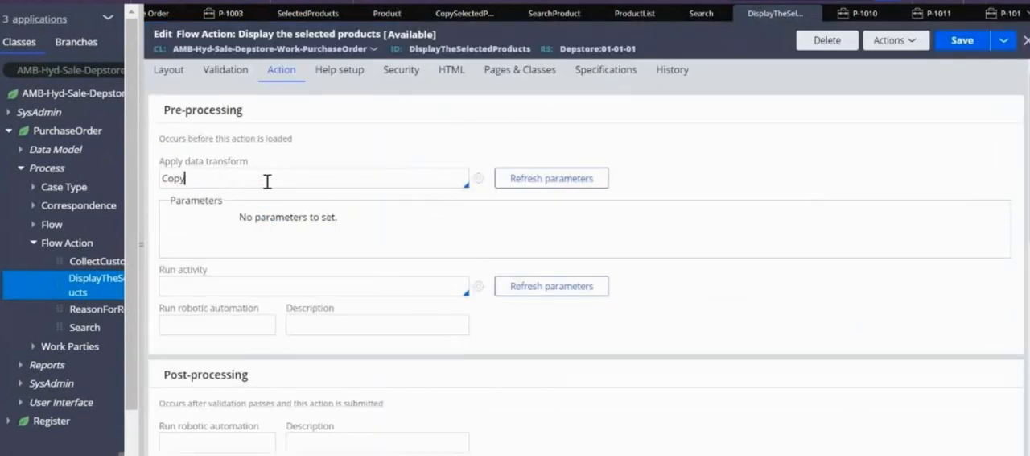
{"action": "left_click", "coordinate": [962, 42]}
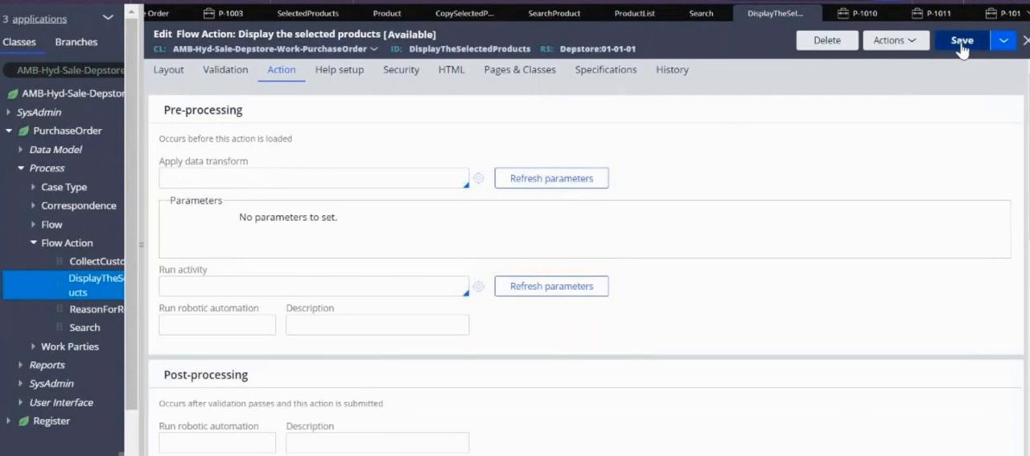
Apply the CopySelectedProducts data transform in the post-processing of the Search flow action and save the rule
{"action": "left_click", "coordinate": [701, 13]}
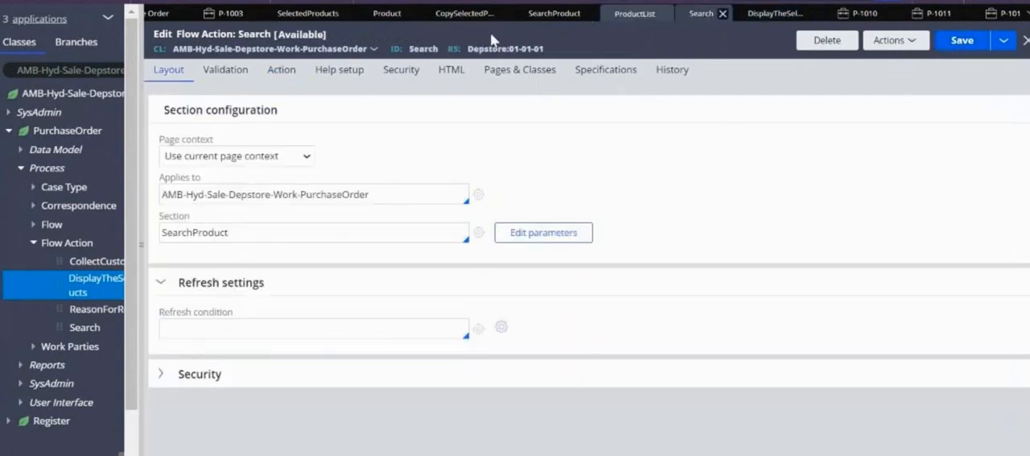
{"action": "left_click", "coordinate": [278, 70]}
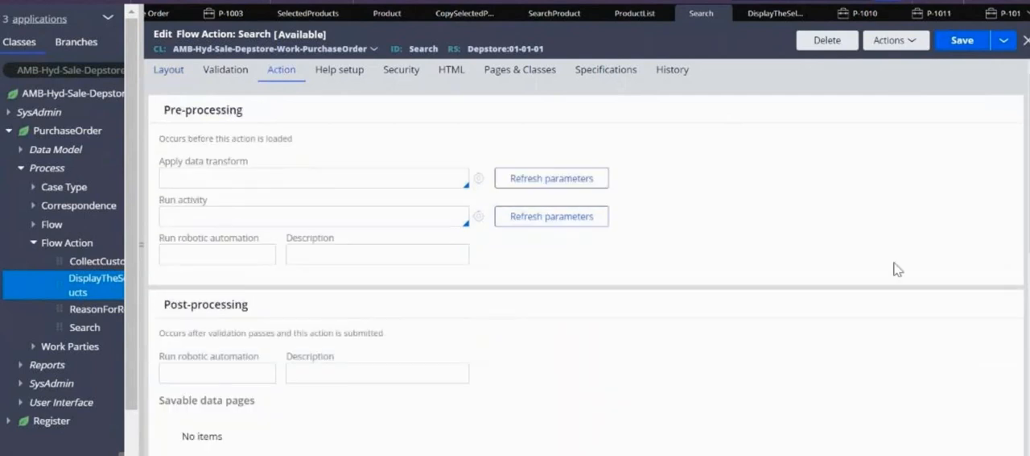
{"action": "scroll", "coordinate": [580, 274], "scroll_direction": "down", "scroll_amount": 5}
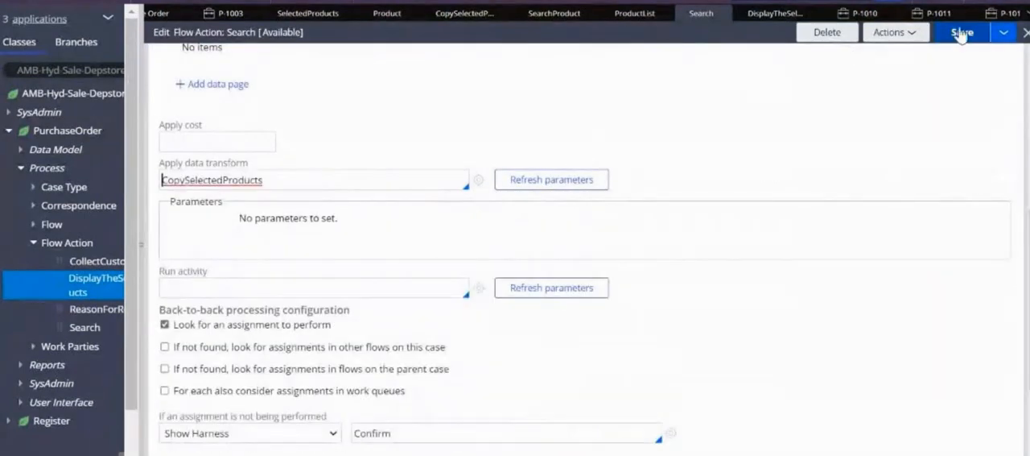
{"action": "left_click", "coordinate": [961, 34]}
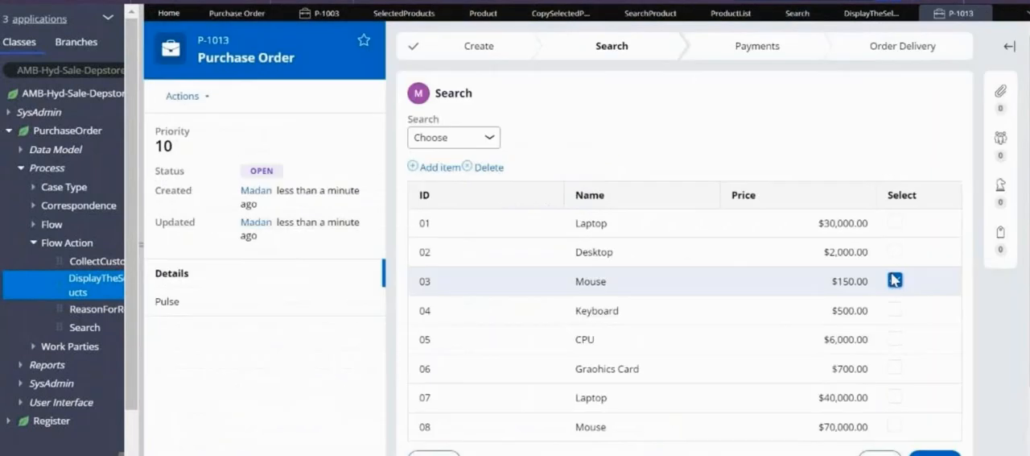
In a new Purchase Order case, submit the Search step with 03 Mouse and 05 CPU ticked
{"action": "left_click", "coordinate": [894, 339]}
{"action": "left_click", "coordinate": [935, 453]}
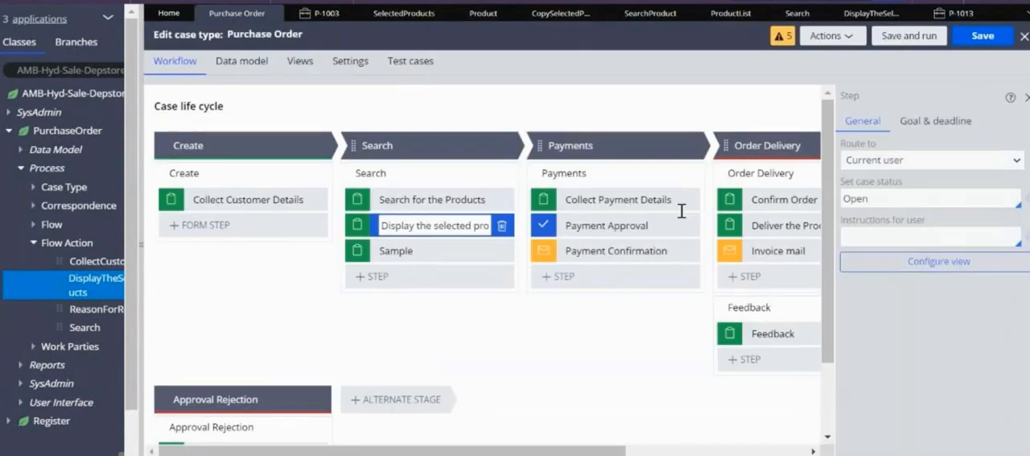
Examine which rules reference the CopySelectedProducts data transform and which rules it references
{"action": "left_click", "coordinate": [555, 14]}
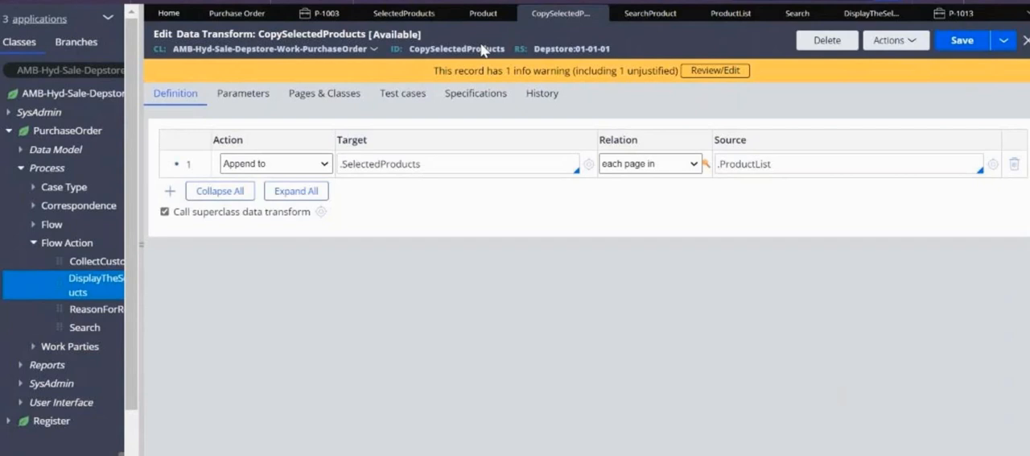
{"action": "left_click", "coordinate": [894, 40]}
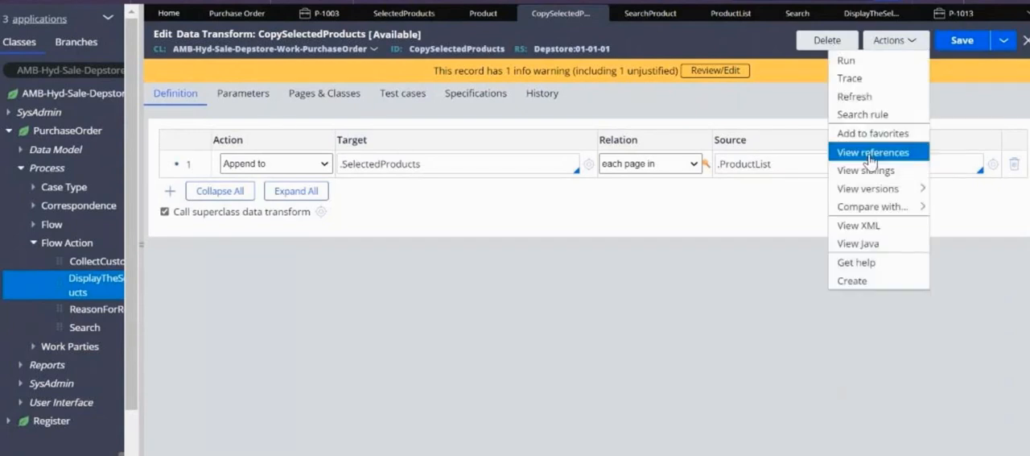
{"action": "left_click", "coordinate": [869, 157]}
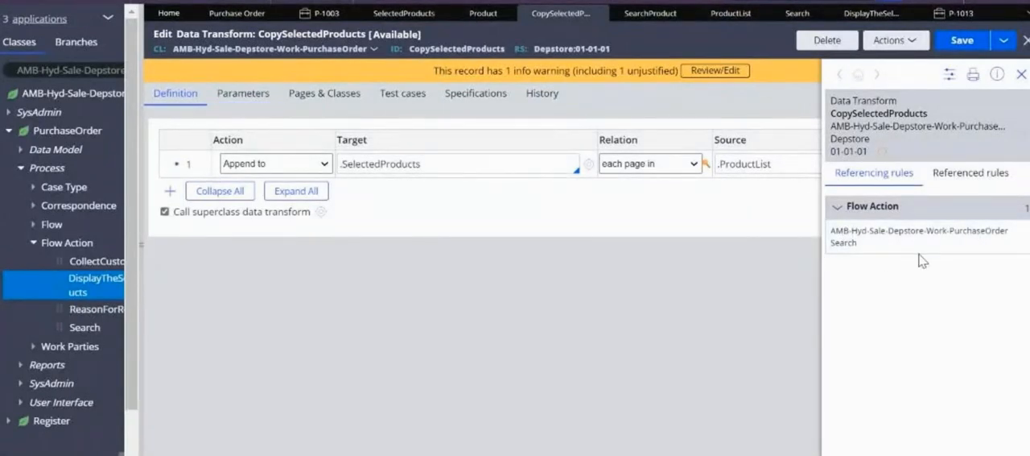
{"action": "left_click", "coordinate": [1020, 74]}
{"action": "left_click", "coordinate": [891, 42]}
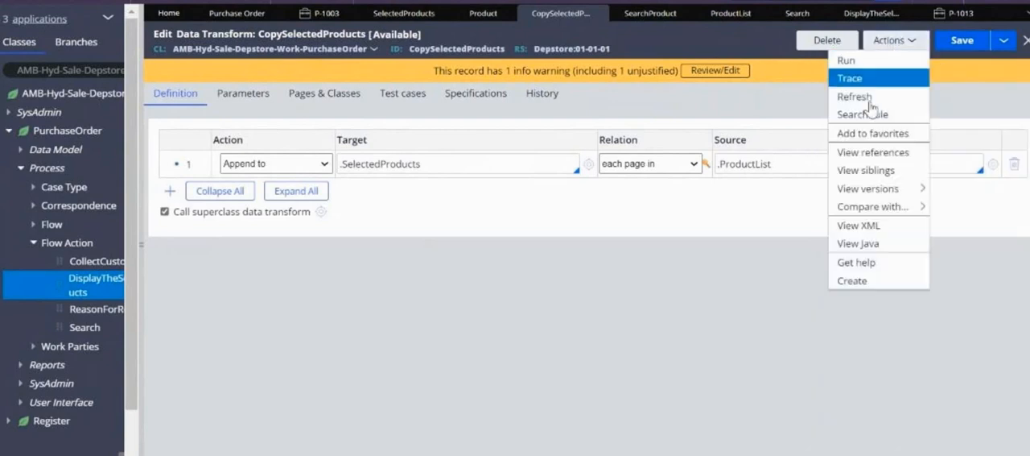
{"action": "left_click", "coordinate": [864, 155]}
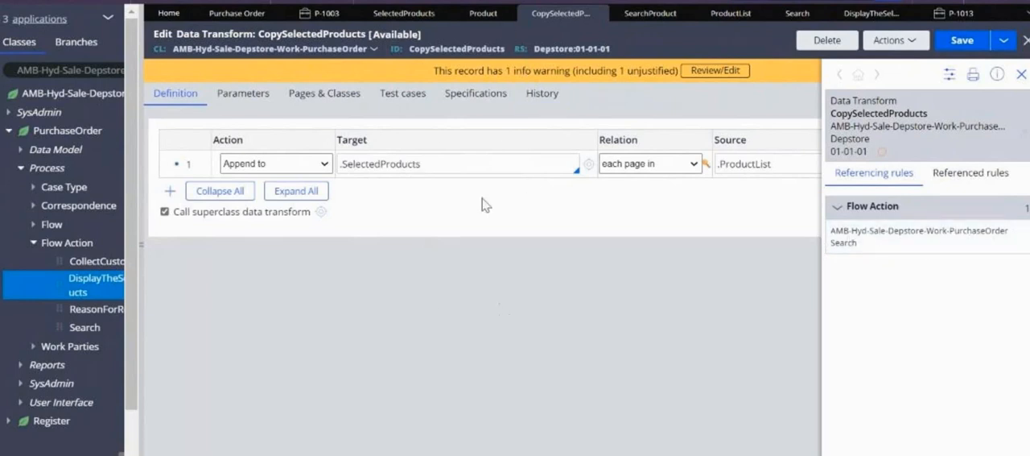
{"action": "left_click", "coordinate": [974, 173]}
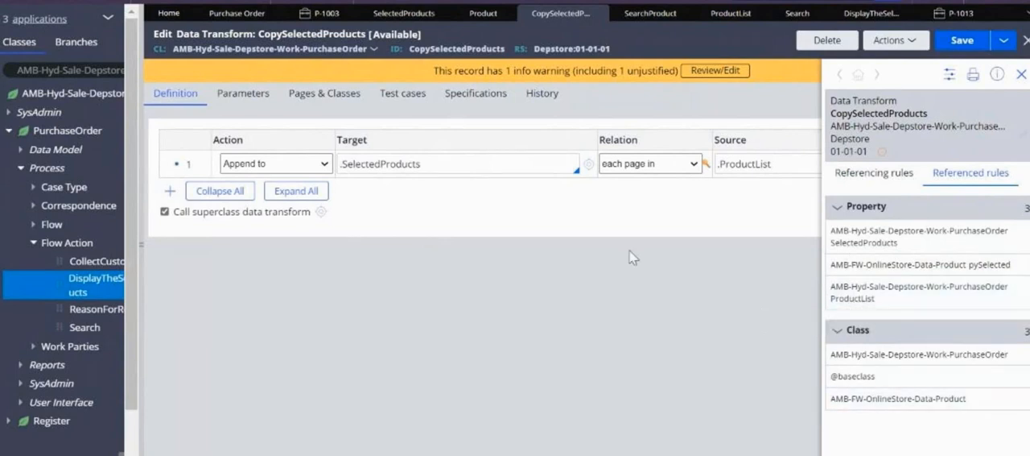
{"action": "left_click", "coordinate": [836, 186]}
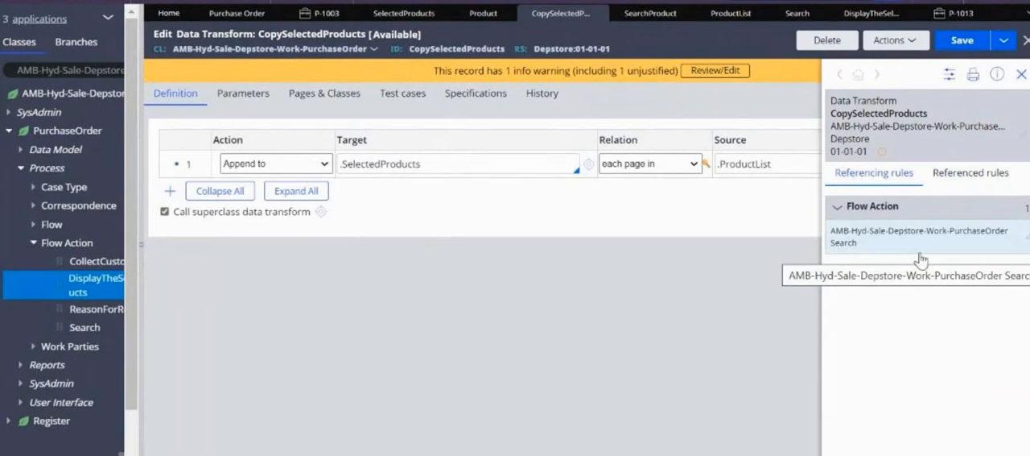
Close the rule references and check the SelectedProducts rows in the open Purchase Order case
{"action": "left_click", "coordinate": [1021, 74]}
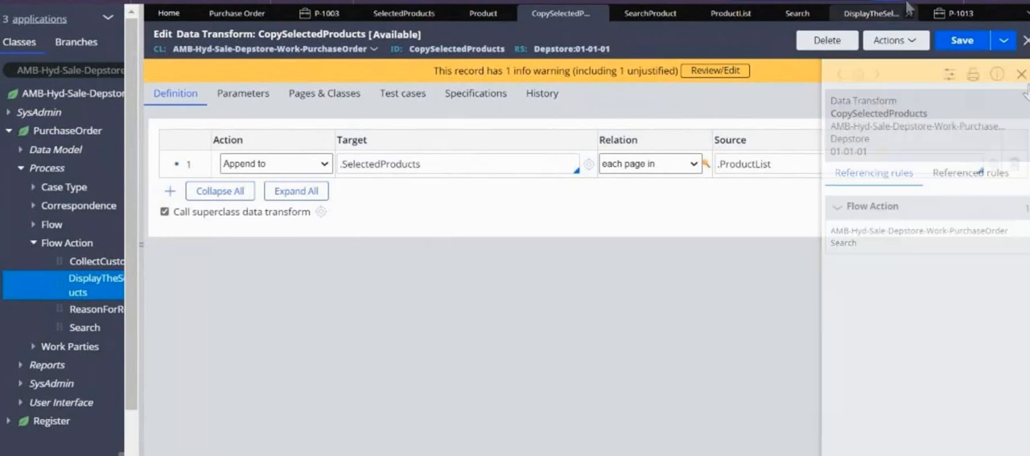
{"action": "left_click", "coordinate": [954, 18]}
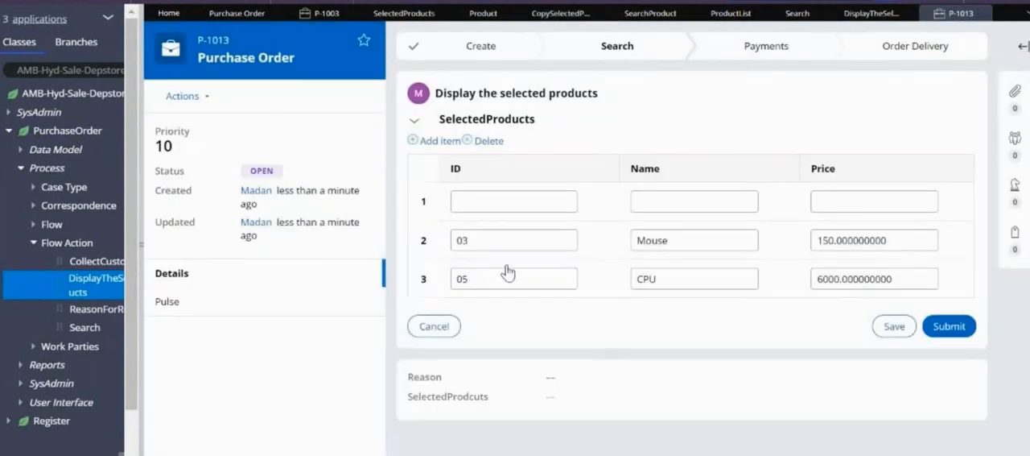
{"action": "left_click", "coordinate": [523, 235]}
{"action": "left_click", "coordinate": [727, 234]}
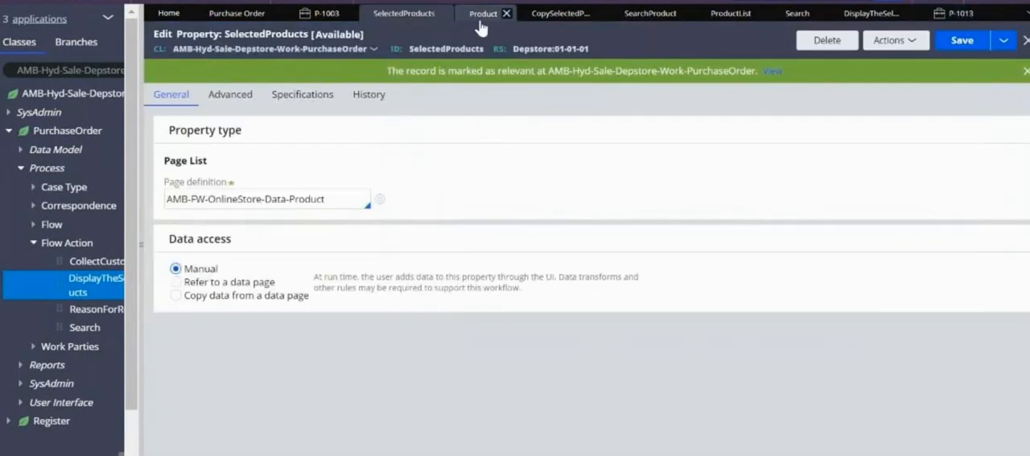
Open the DisplayTheSelectedProducts section from the layout of the DisplayTheSelectedProducts flow action
{"action": "left_click", "coordinate": [483, 21]}
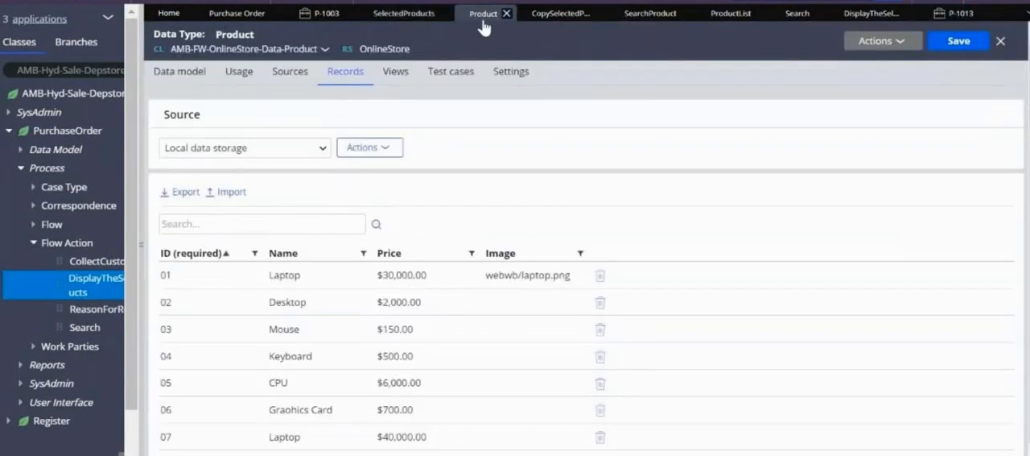
{"action": "left_click", "coordinate": [554, 16]}
{"action": "left_click", "coordinate": [864, 14]}
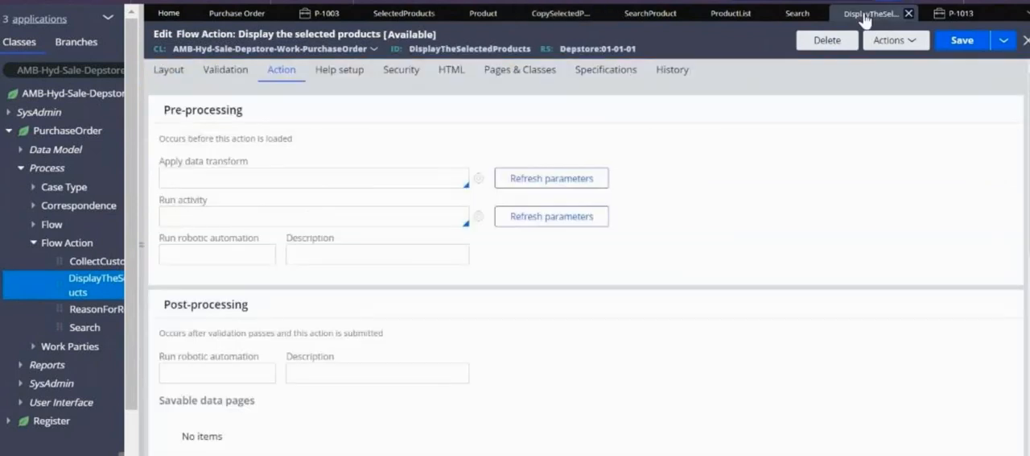
{"action": "left_click", "coordinate": [169, 70]}
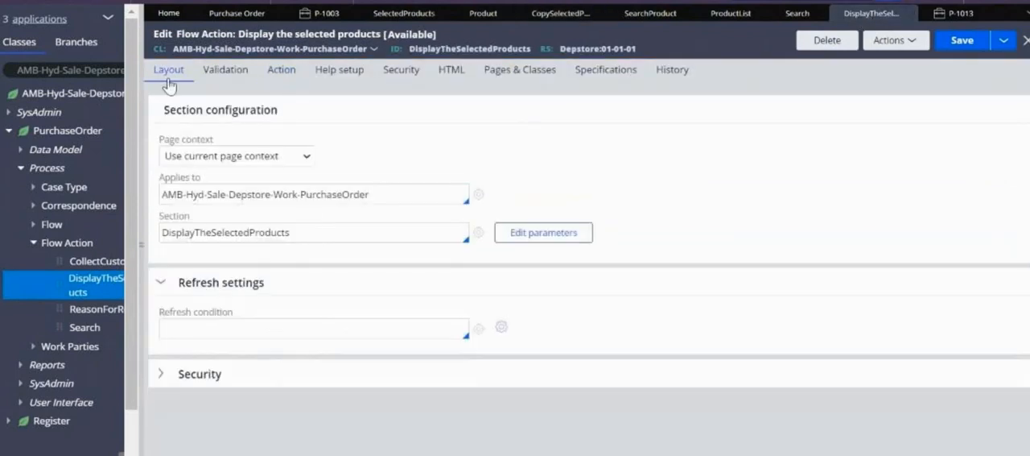
{"action": "left_click", "coordinate": [478, 234]}
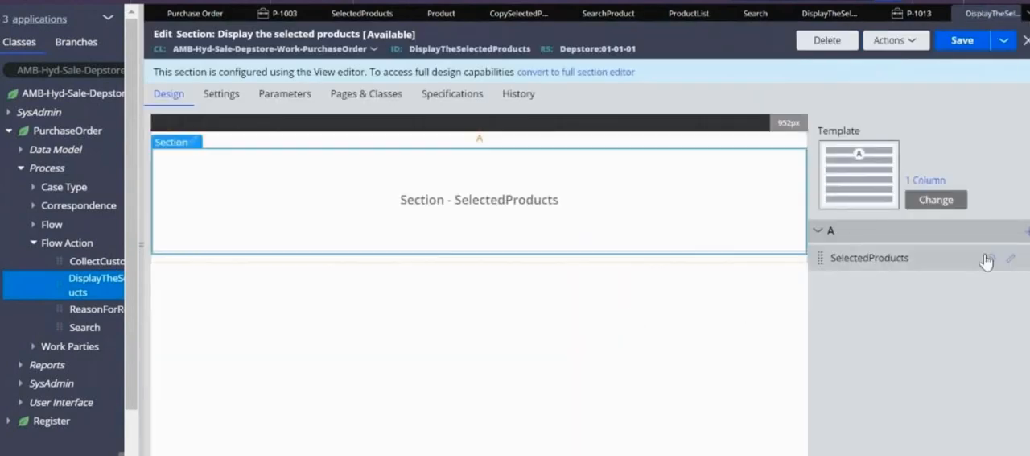
Set the edit options of the embedded SelectedProducts section to Read only (always) and save the section rule
{"action": "left_click", "coordinate": [1014, 259]}
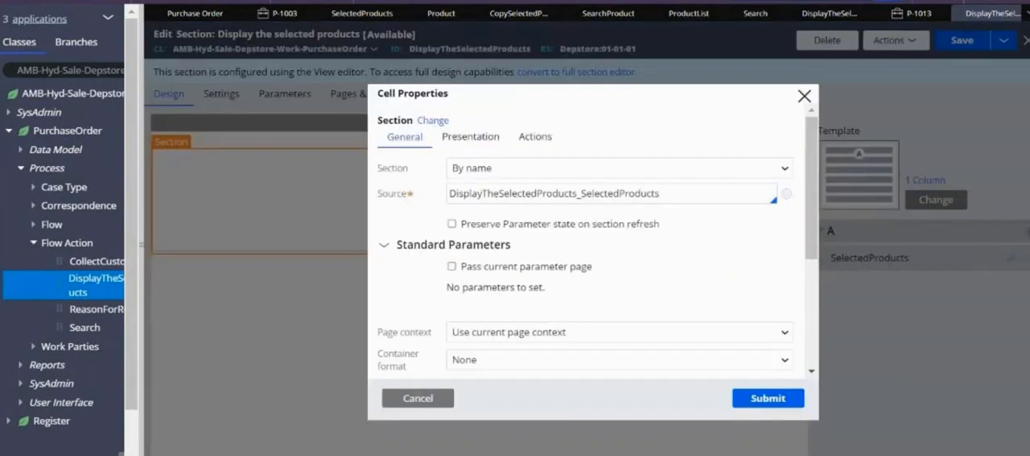
{"action": "left_click", "coordinate": [483, 142]}
{"action": "left_click", "coordinate": [488, 171]}
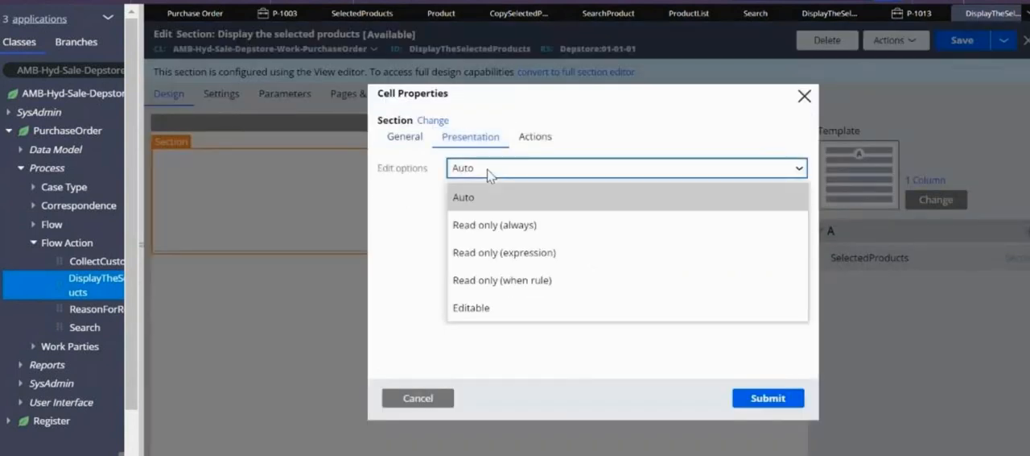
{"action": "left_click", "coordinate": [500, 280]}
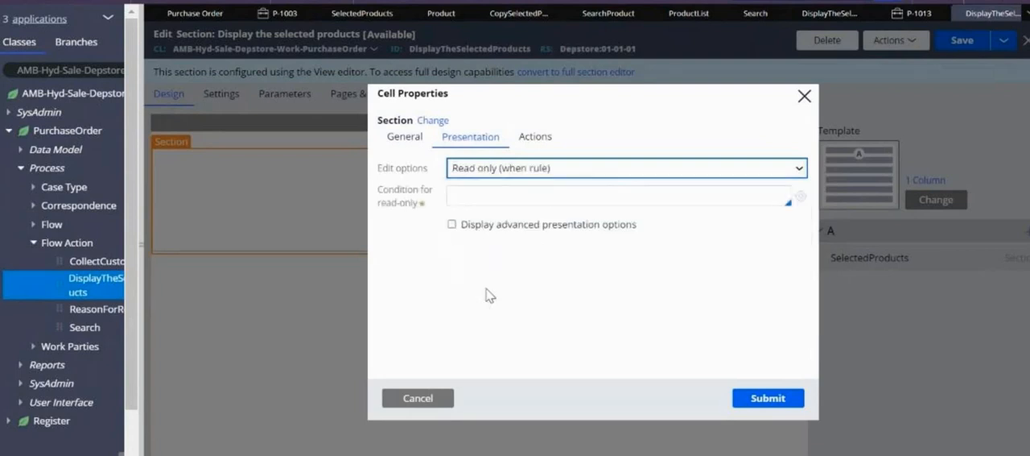
{"action": "left_click", "coordinate": [486, 169]}
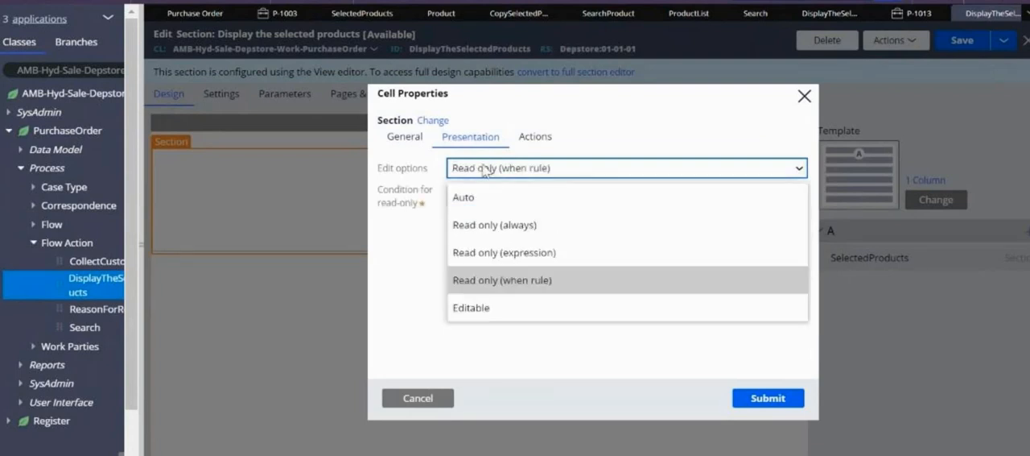
{"action": "left_click", "coordinate": [486, 229]}
{"action": "left_click", "coordinate": [769, 398]}
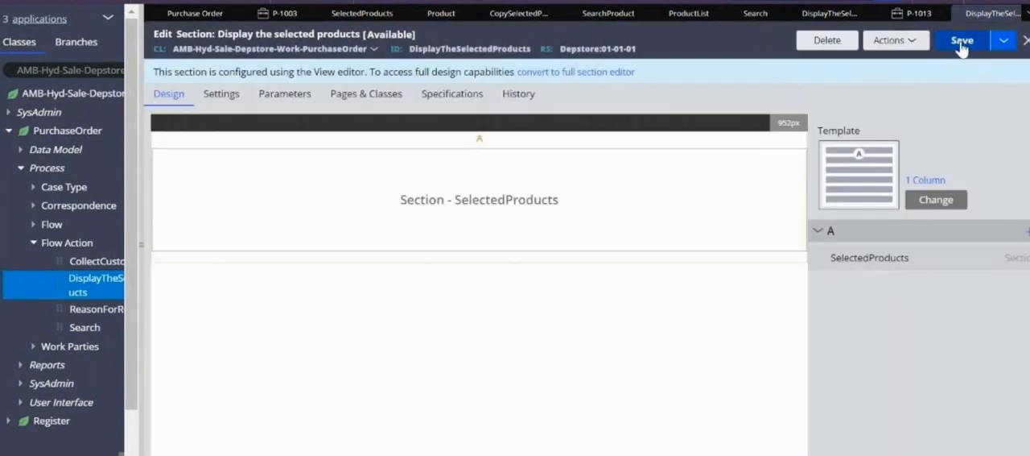
{"action": "left_click", "coordinate": [961, 47]}
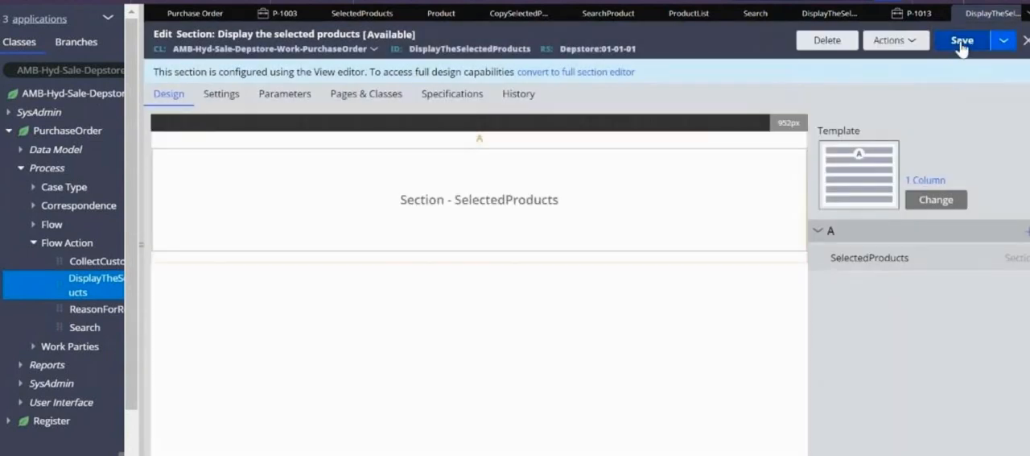
Refresh the Purchase Order case, reopen its Display the selected products assignment and check the SelectedProducts table
{"action": "left_click", "coordinate": [918, 13]}
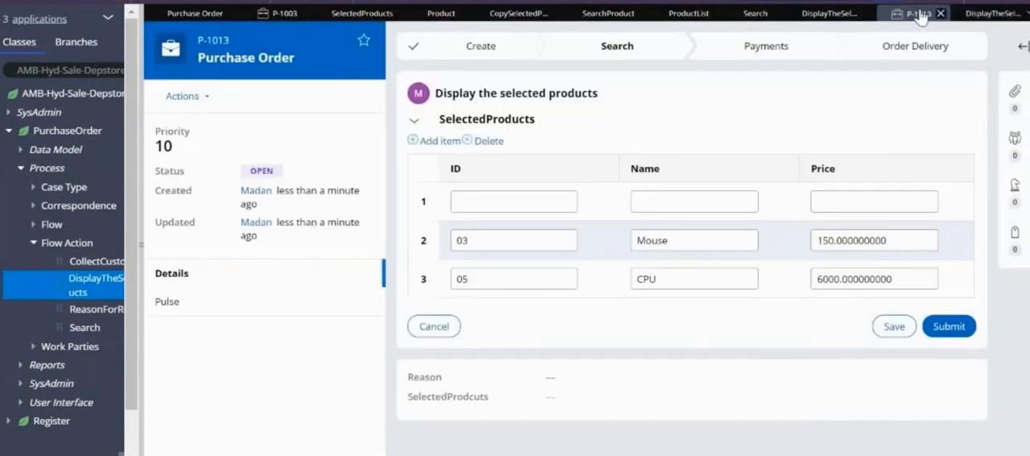
{"action": "left_click", "coordinate": [207, 98]}
{"action": "left_click", "coordinate": [185, 118]}
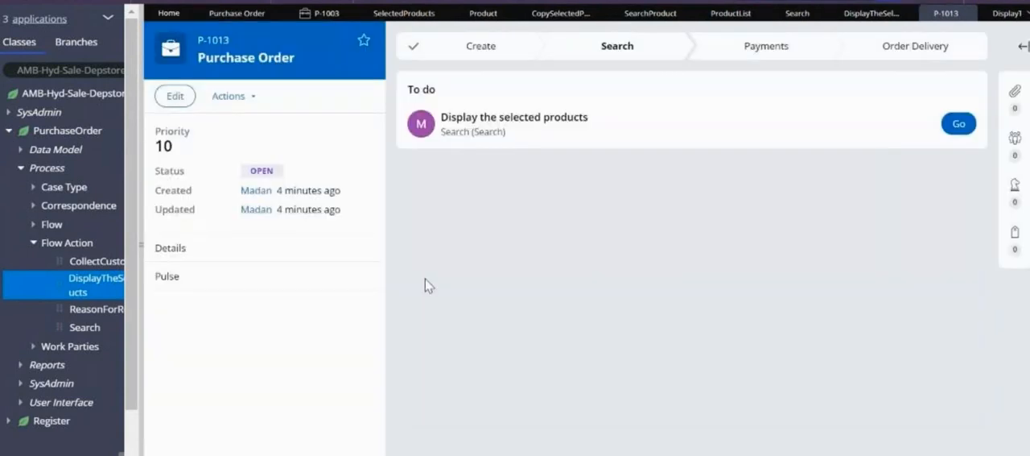
{"action": "left_click", "coordinate": [957, 123]}
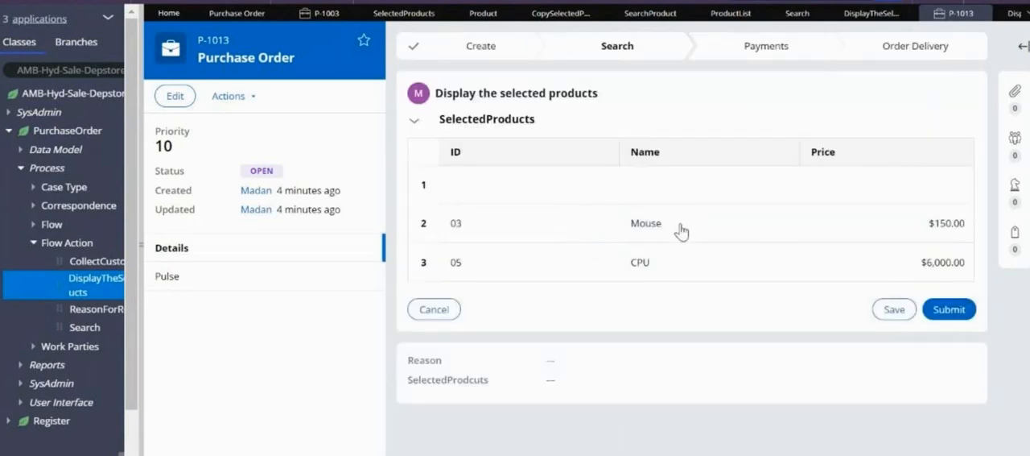
{"action": "left_click", "coordinate": [681, 231]}
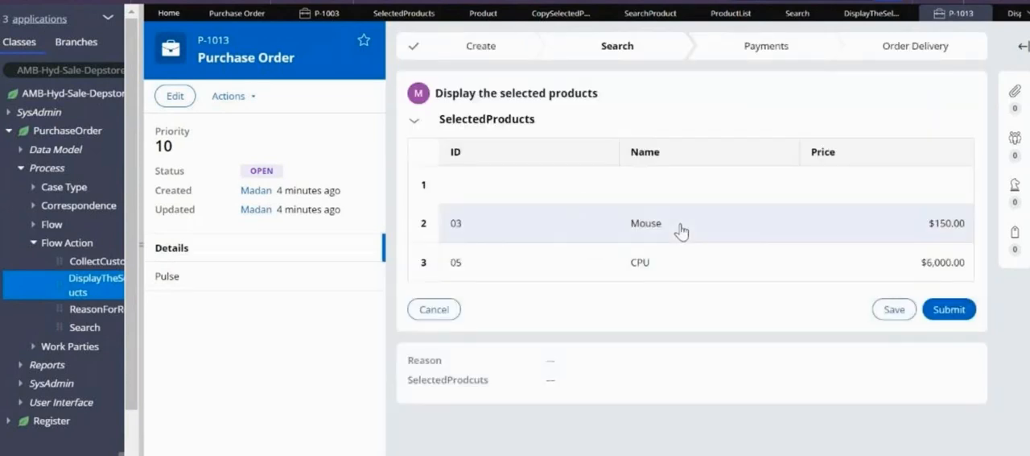
{"action": "left_click", "coordinate": [664, 261]}
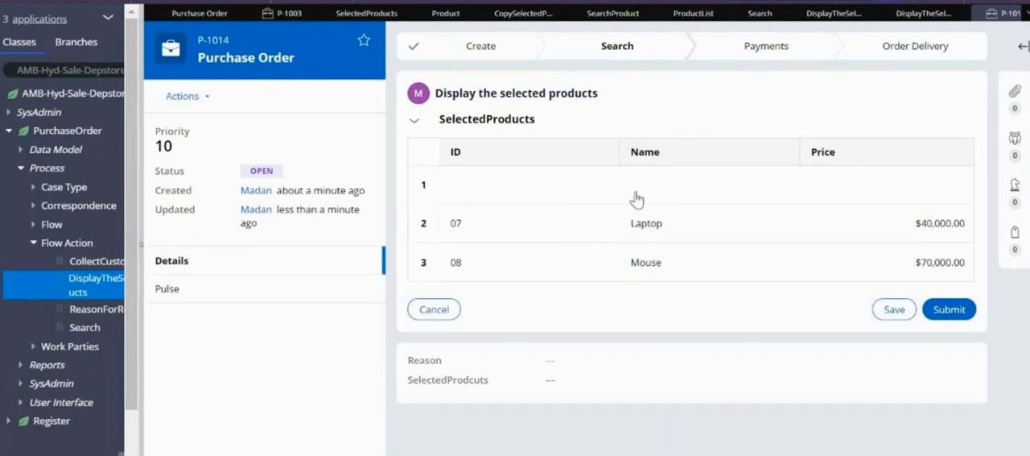
{"action": "left_click", "coordinate": [636, 199]}
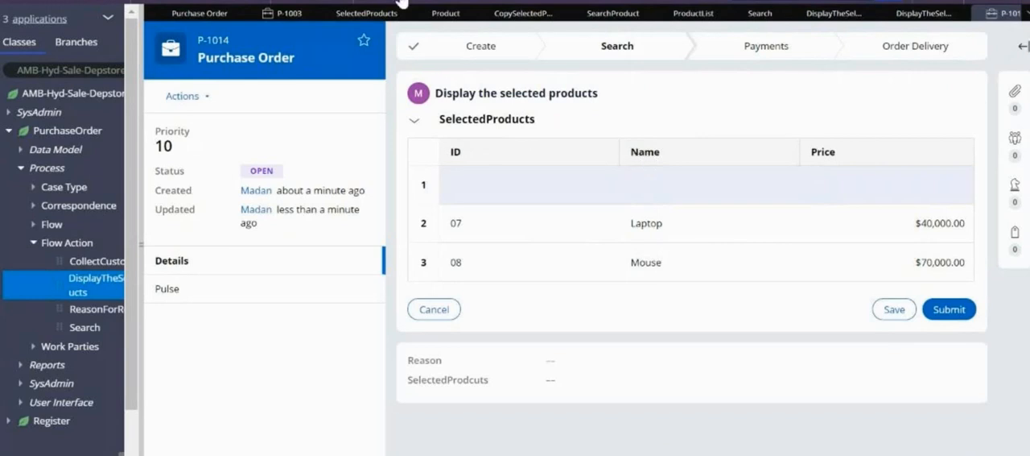
Create a new Purchase Order case and examine the SelectedProducts(1) page under its pyWorkPage in the clipboard
{"action": "left_click", "coordinate": [503, 1]}
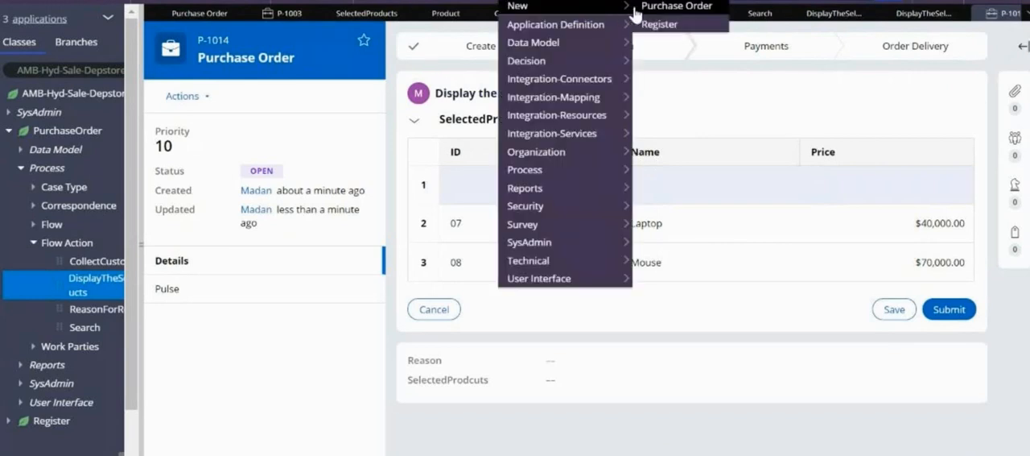
{"action": "left_click", "coordinate": [648, 8]}
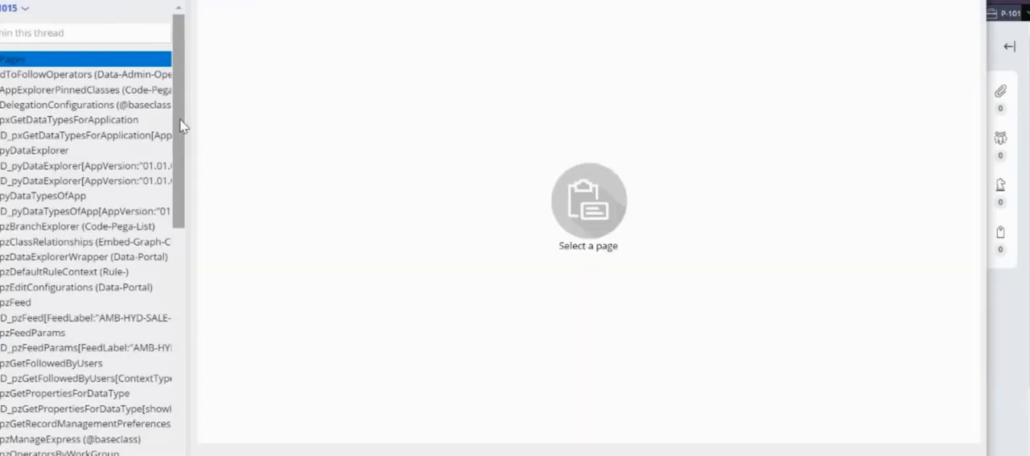
{"action": "scroll", "coordinate": [175, 217], "scroll_direction": "down", "scroll_amount": 5}
{"action": "left_click_drag", "start_coordinate": [173, 212], "coordinate": [276, 389]}
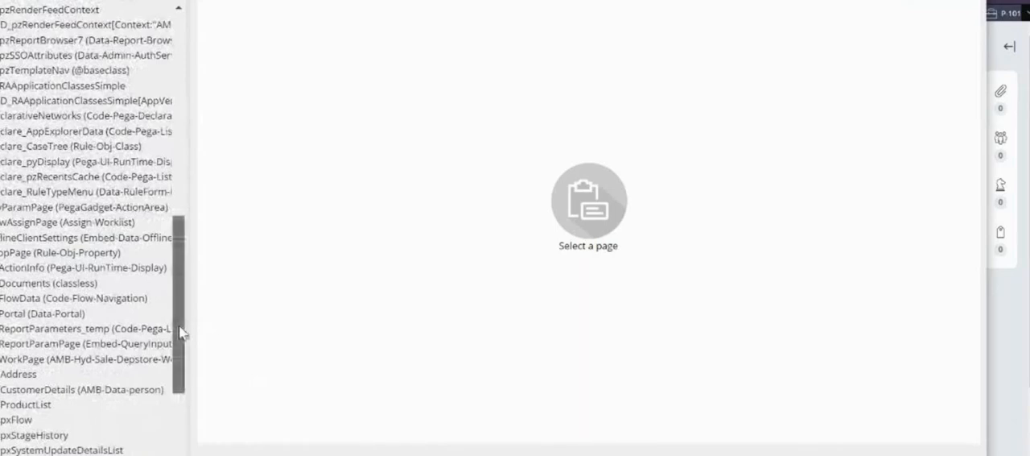
{"action": "left_click_drag", "start_coordinate": [181, 333], "coordinate": [182, 436]}
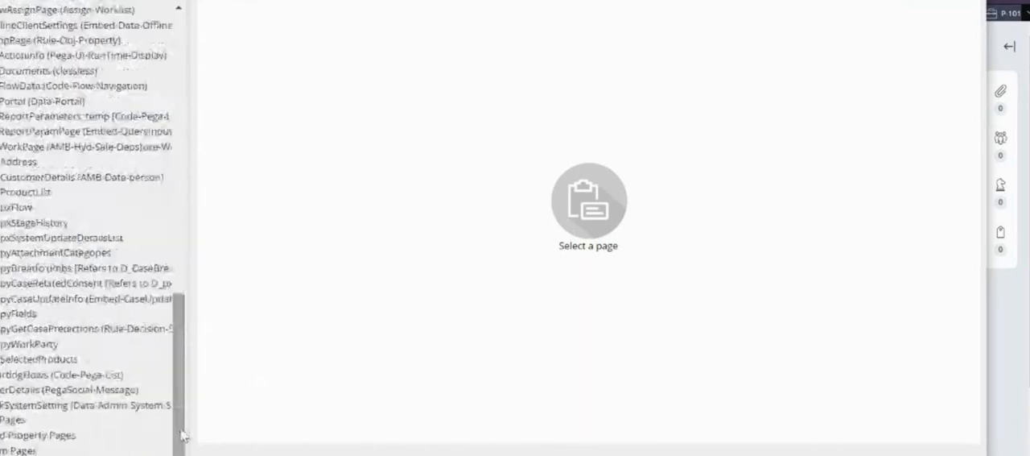
{"action": "left_click", "coordinate": [39, 358]}
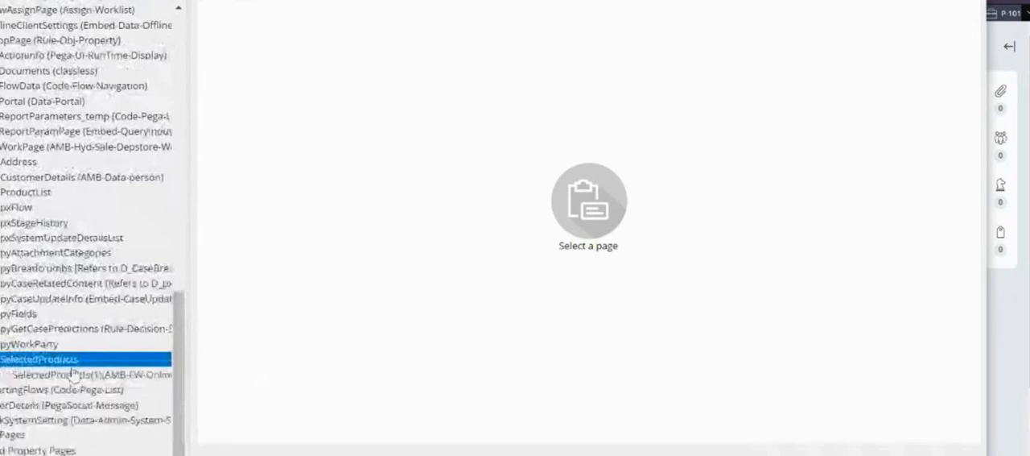
{"action": "left_click", "coordinate": [80, 374]}
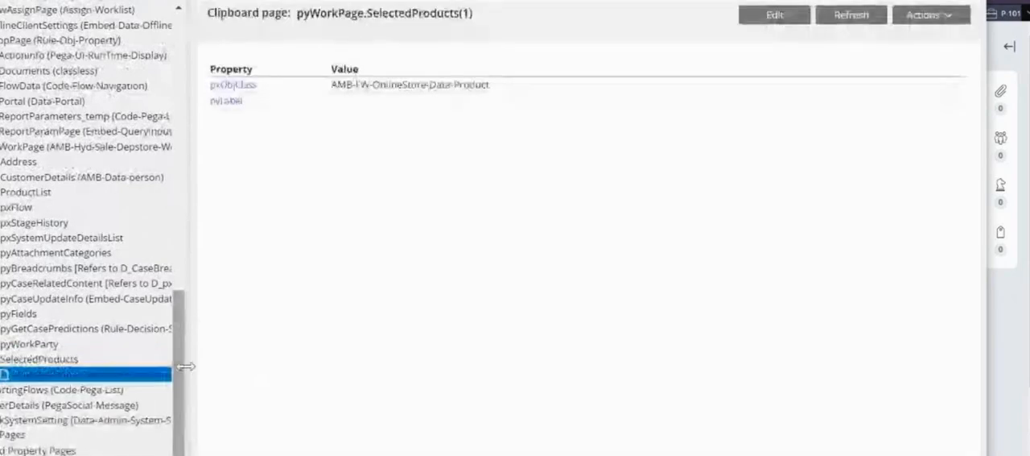
{"action": "left_click_drag", "start_coordinate": [186, 366], "coordinate": [359, 413]}
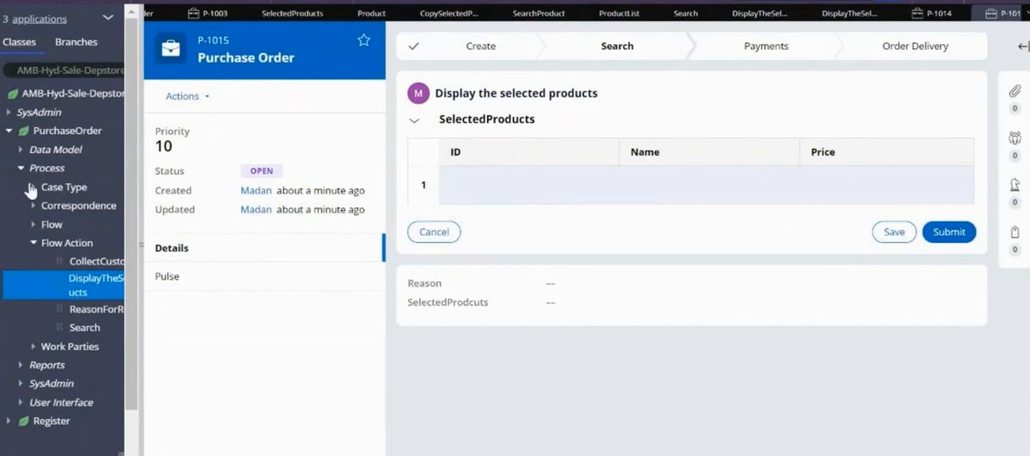
Delete the .SelectedProducts(1).pyLabel row from PurchaseOrder's pySetFieldDefaults data transform and save the rule
{"action": "left_click", "coordinate": [21, 150]}
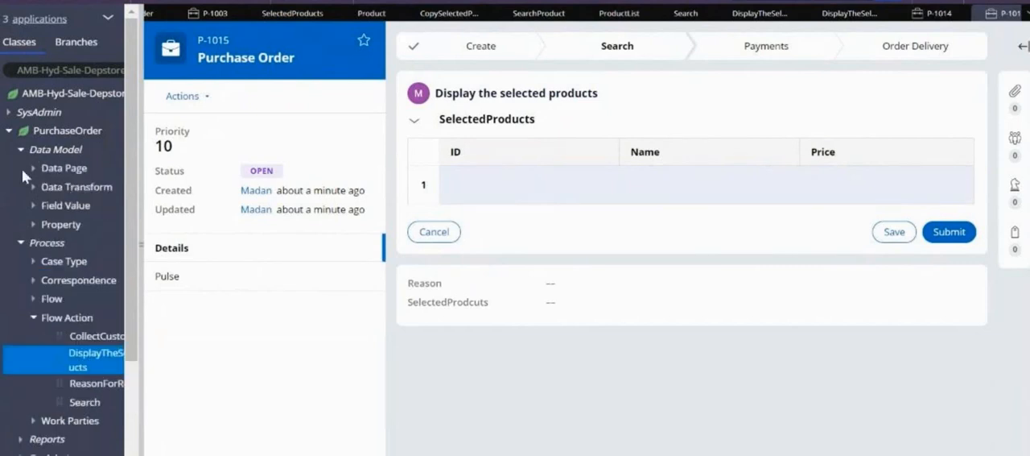
{"action": "left_click", "coordinate": [32, 187]}
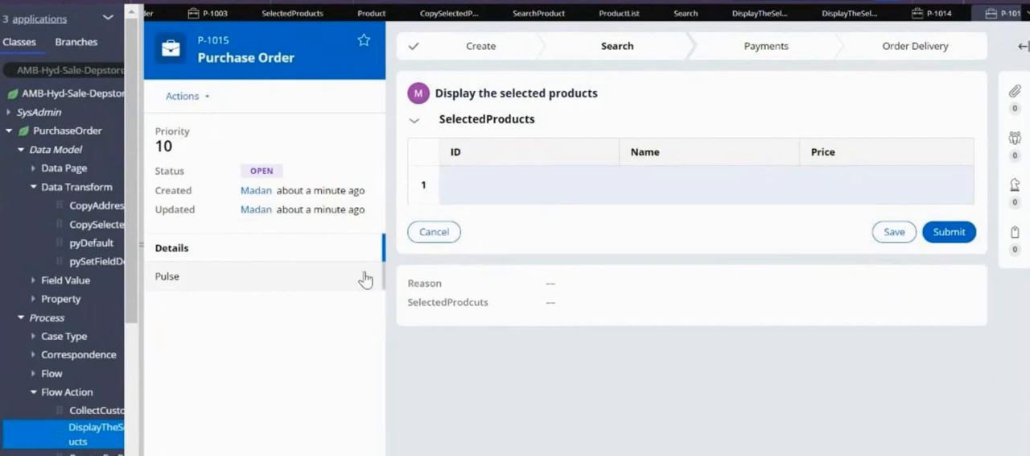
{"action": "left_click_drag", "start_coordinate": [145, 236], "coordinate": [263, 243]}
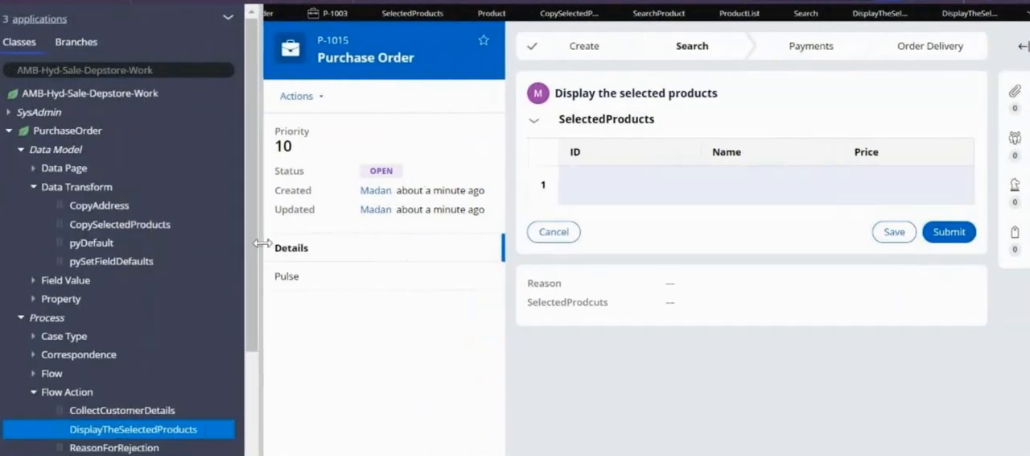
{"action": "left_click", "coordinate": [55, 261]}
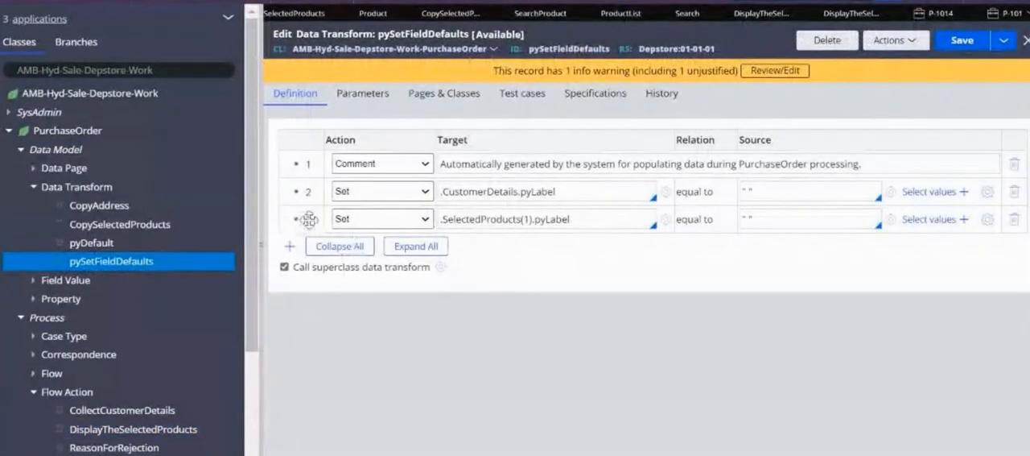
{"action": "left_click_drag", "start_coordinate": [580, 217], "coordinate": [442, 239]}
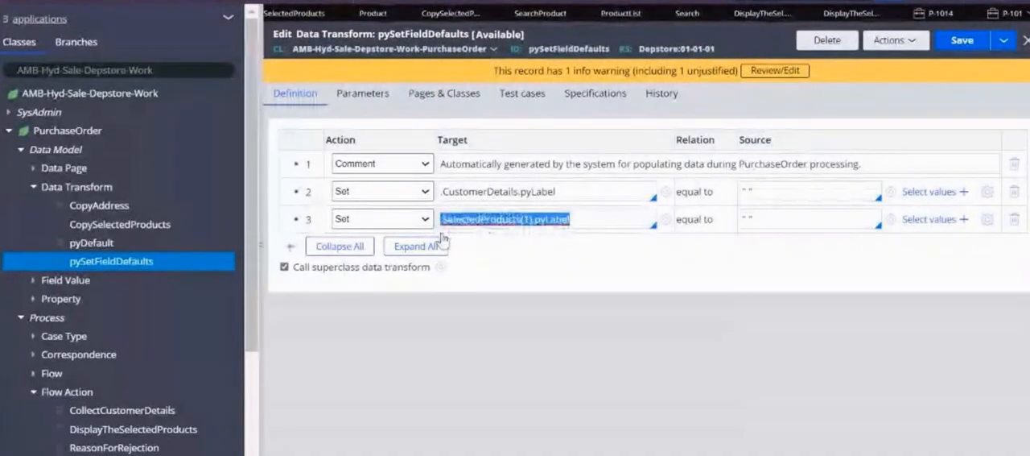
{"action": "left_click", "coordinate": [1014, 219]}
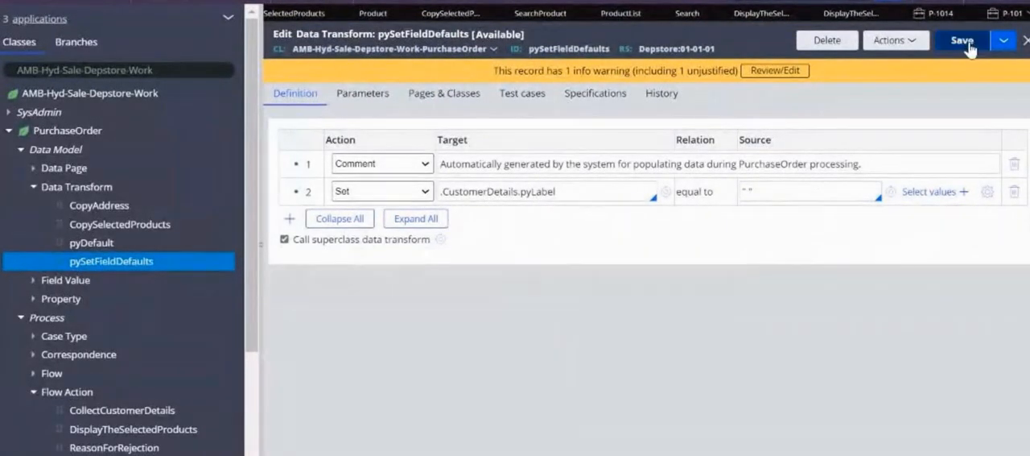
{"action": "left_click", "coordinate": [963, 40]}
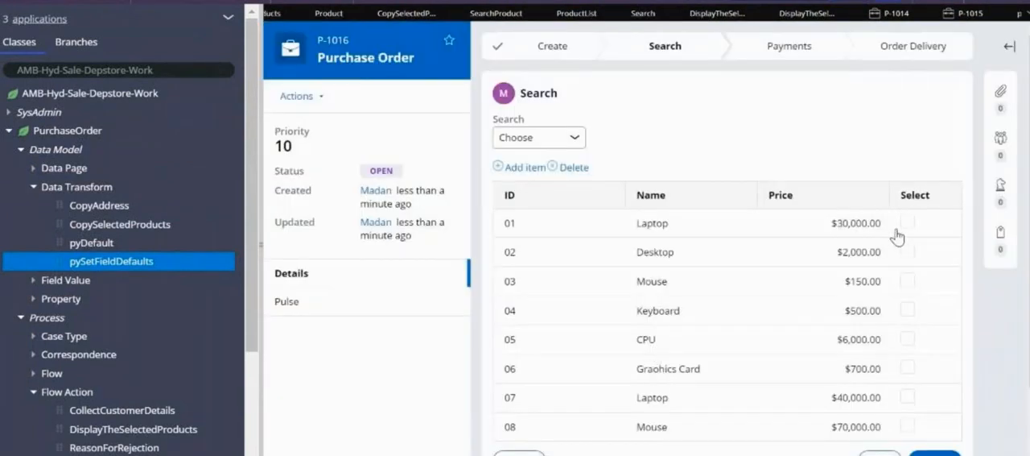
In a new Purchase Order case, submit the Search step with 01 Laptop and 04 Keyboard ticked
{"action": "left_click", "coordinate": [906, 222]}
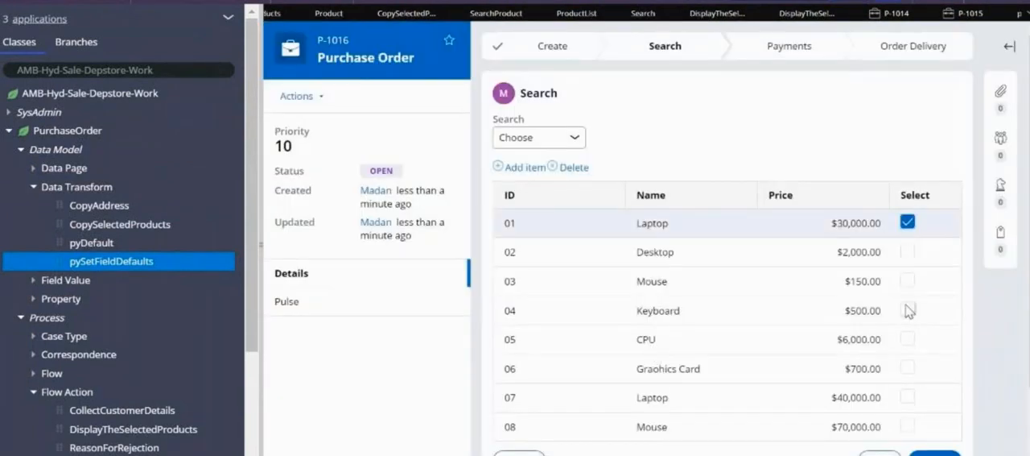
{"action": "left_click", "coordinate": [907, 311]}
{"action": "left_click", "coordinate": [935, 453]}
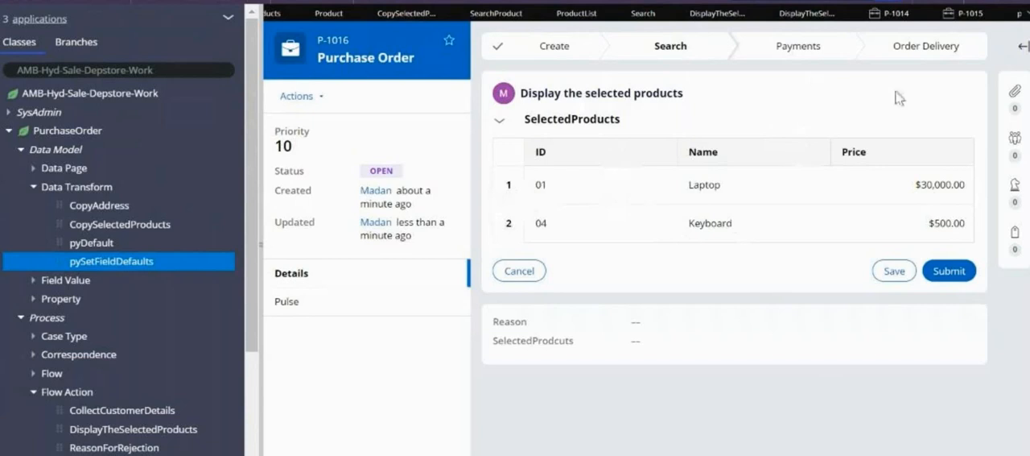
Open the SelectedProducts section embedded in the Display the selected products section and bring up its table's layout properties
{"action": "left_click", "coordinate": [807, 13]}
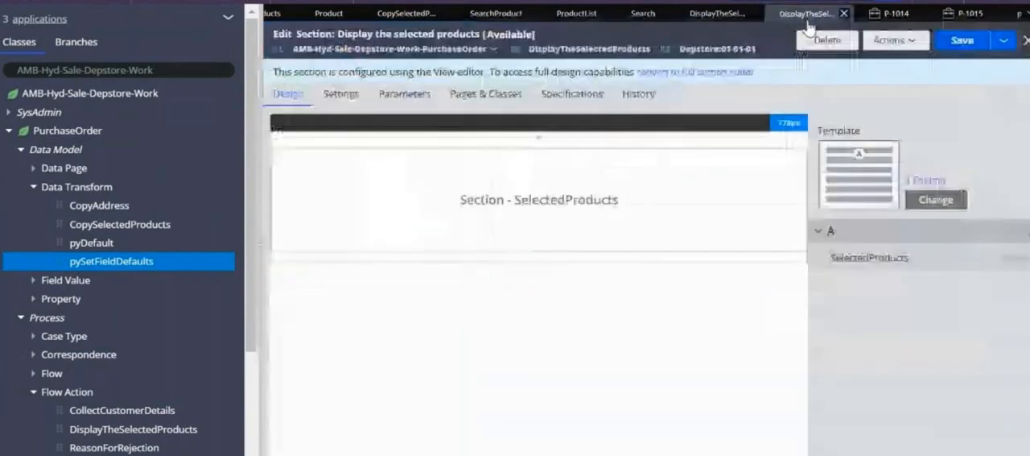
{"action": "double_click", "coordinate": [543, 206]}
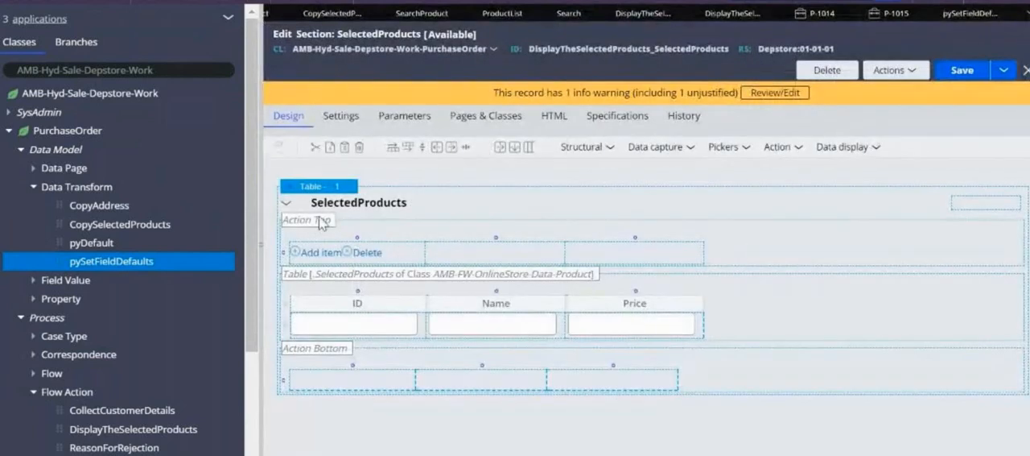
{"action": "left_click", "coordinate": [330, 190]}
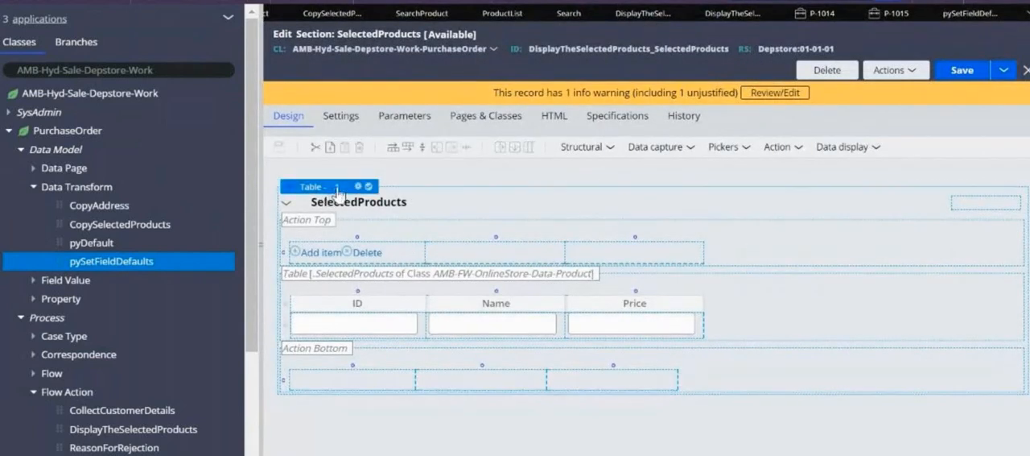
{"action": "left_click", "coordinate": [358, 187]}
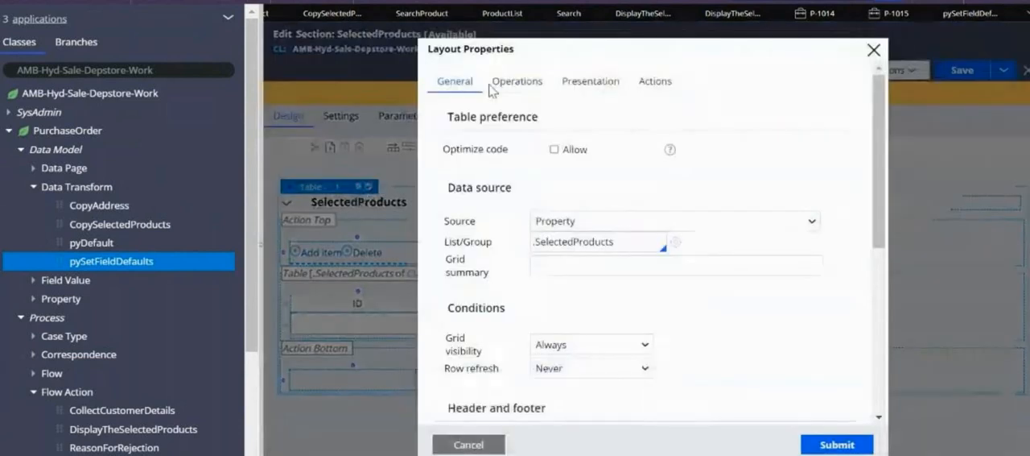
Review the SelectedProducts table's general, operations and presentation settings, turn off its grid header and footer, and apply the layout properties
{"action": "right_click", "coordinate": [869, 304]}
{"action": "left_click", "coordinate": [554, 296]}
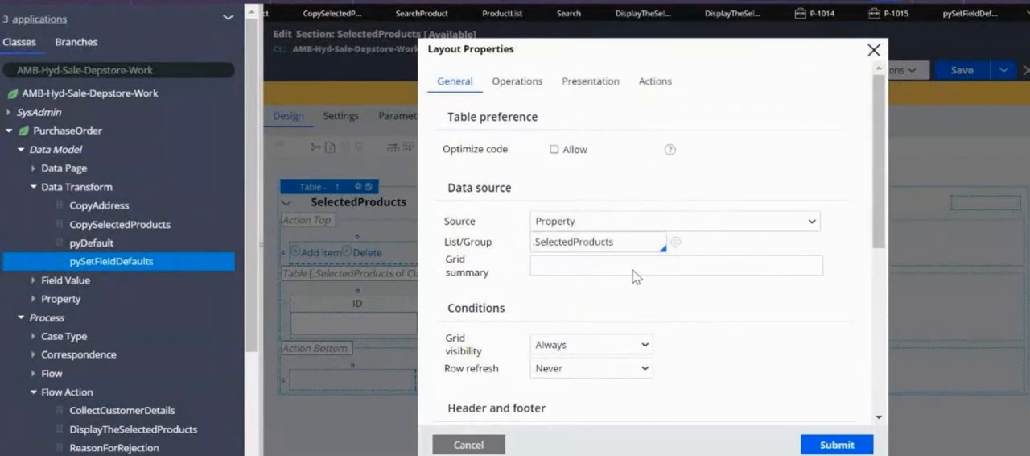
{"action": "scroll", "coordinate": [885, 380], "scroll_direction": "down", "scroll_amount": 4}
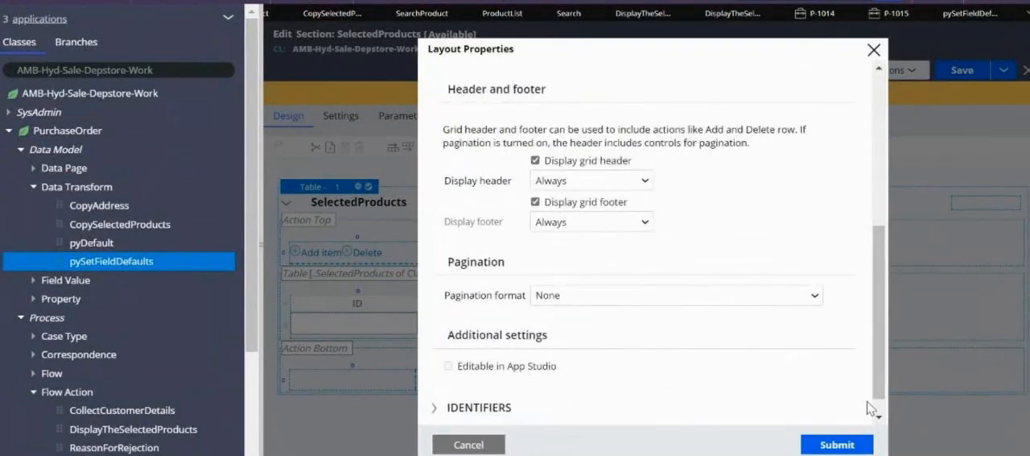
{"action": "scroll", "coordinate": [881, 91], "scroll_direction": "up", "scroll_amount": 3}
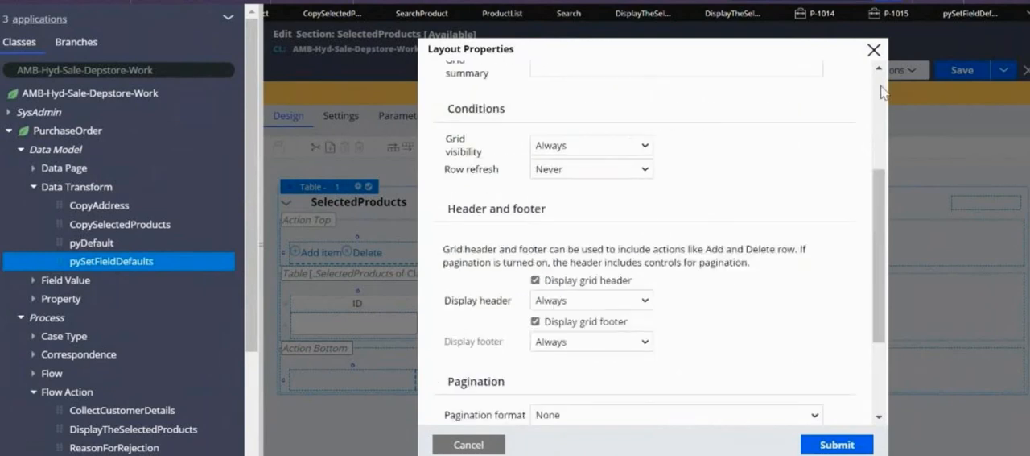
{"action": "scroll", "coordinate": [883, 91], "scroll_direction": "up", "scroll_amount": 3}
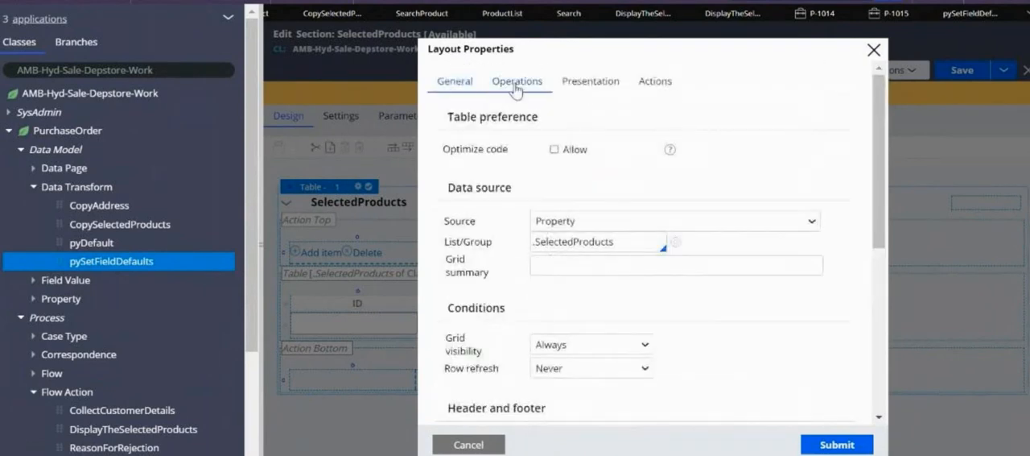
{"action": "left_click", "coordinate": [516, 84]}
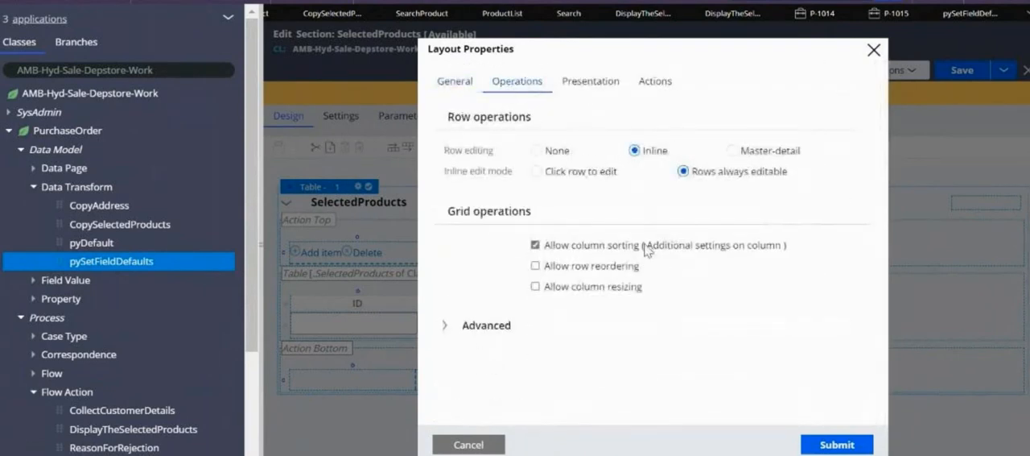
{"action": "left_click", "coordinate": [616, 85]}
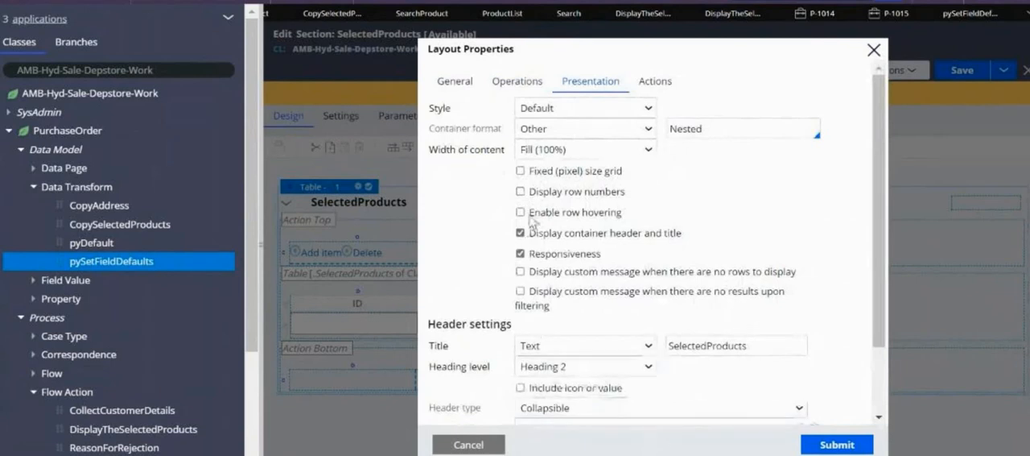
{"action": "left_click", "coordinate": [837, 444]}
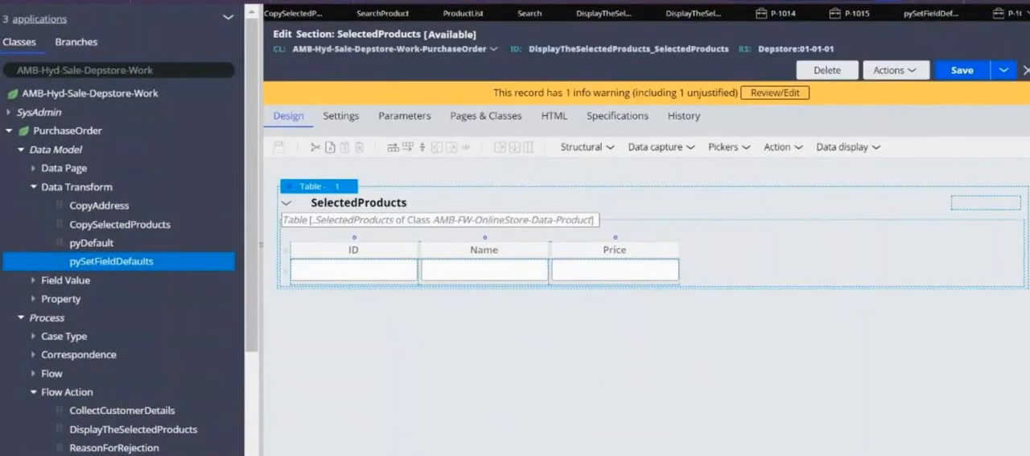